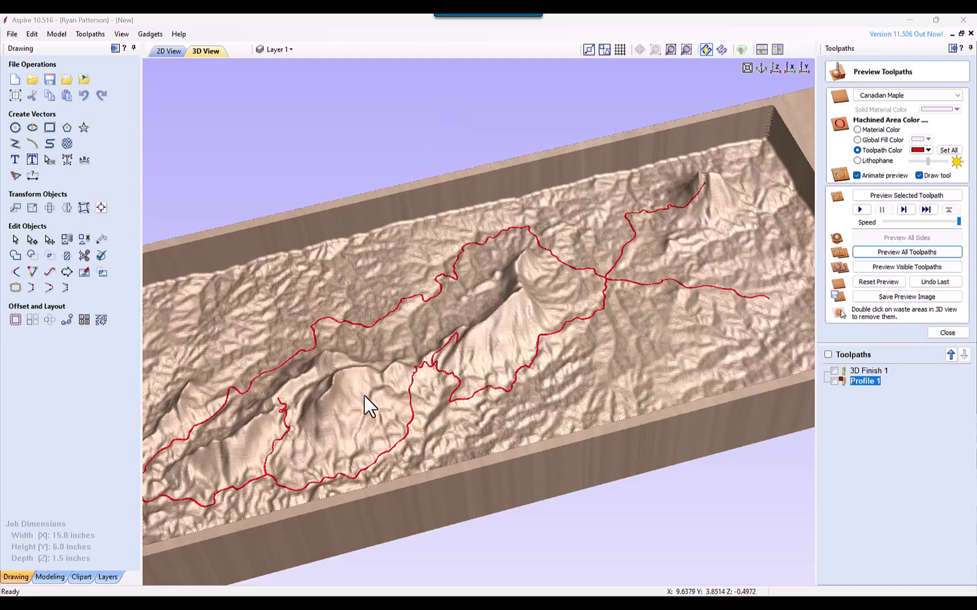
left_click_drag(413, 328, 453, 426)
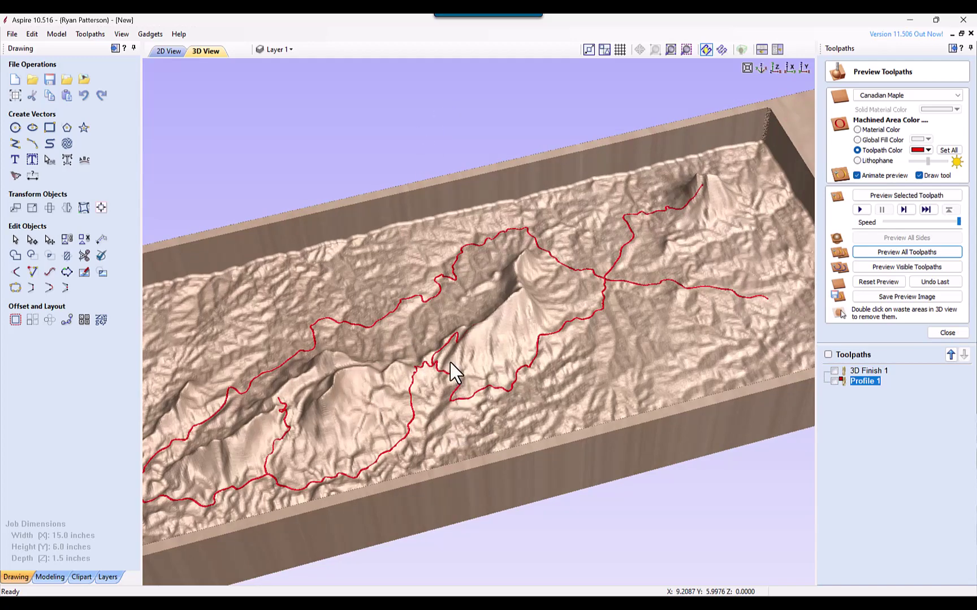
left_click_drag(450, 370, 445, 396)
left_click_drag(345, 434, 474, 306)
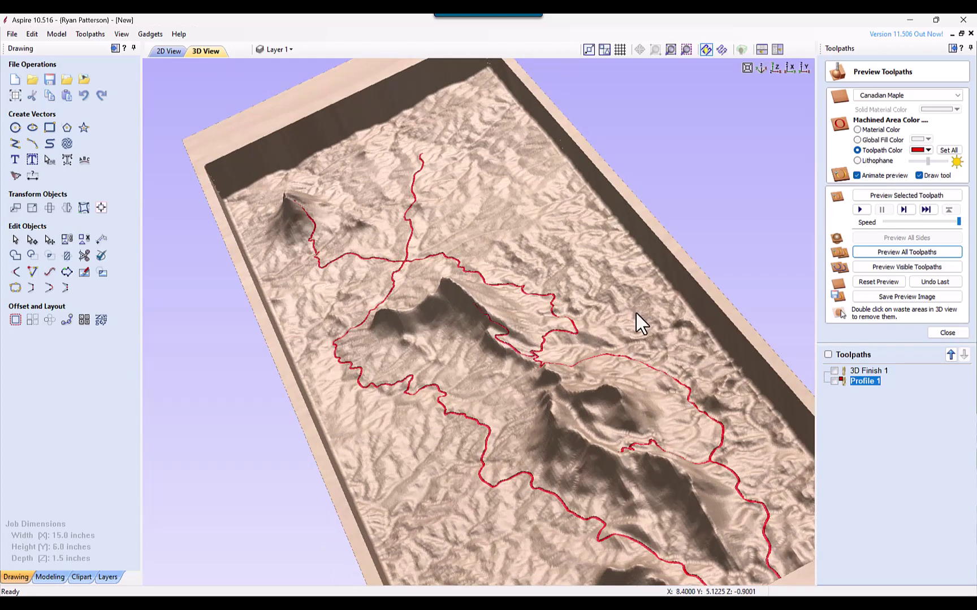
left_click_drag(635, 313, 633, 543)
- Switch to the empty Aspire window and create a new job with a material thickness of 1.5 inches
mouse_move(611, 593)
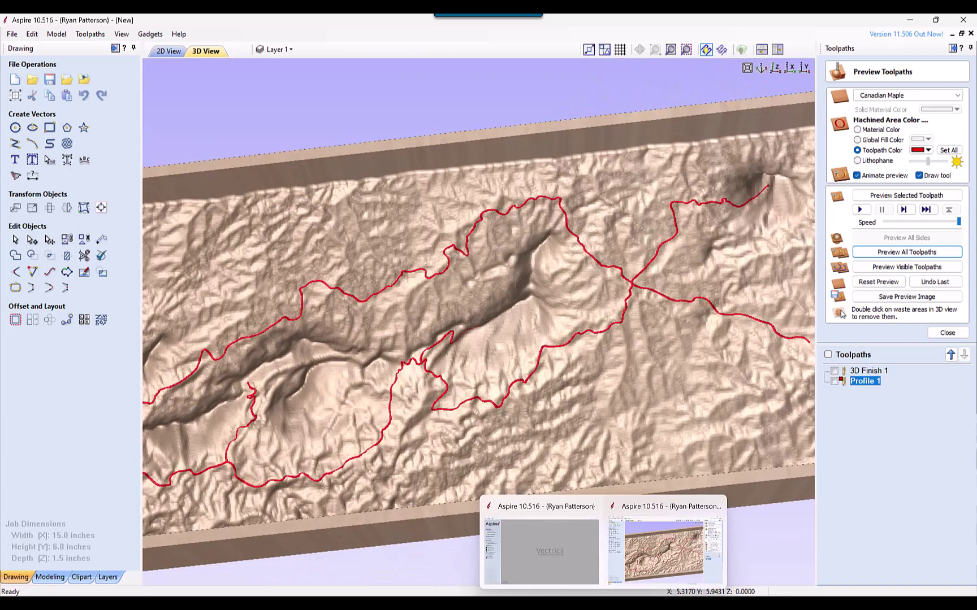
left_click(582, 576)
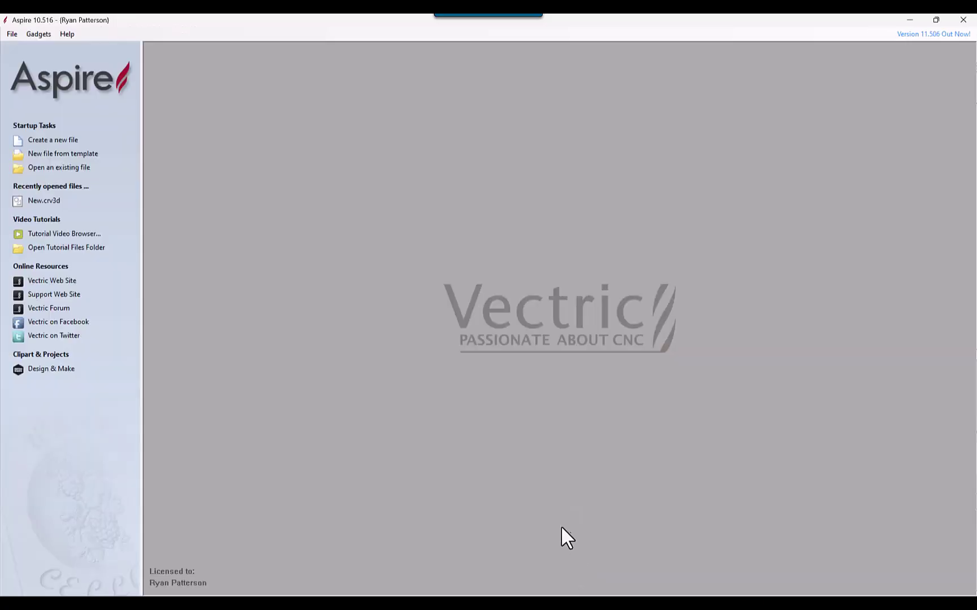
left_click(50, 140)
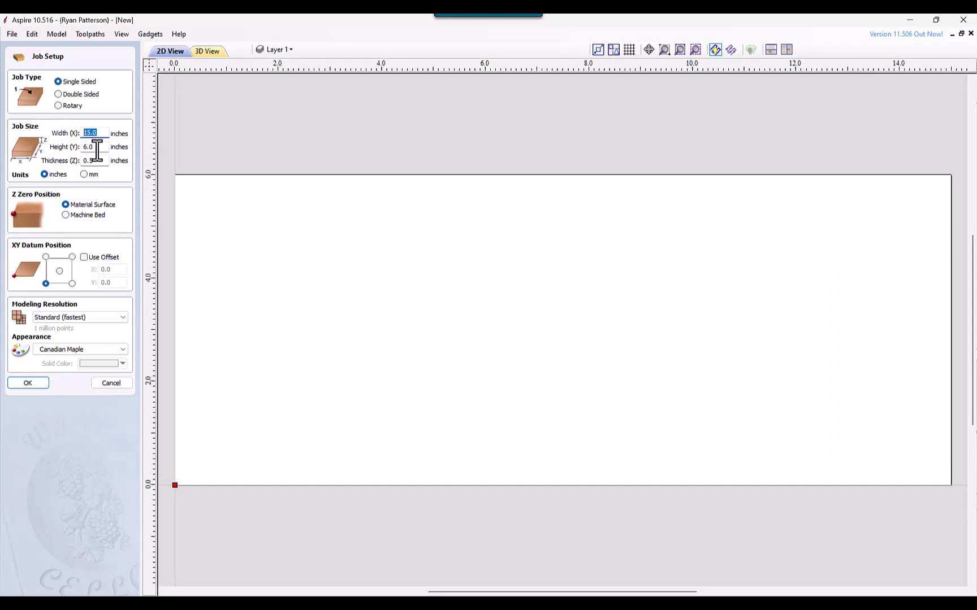
key("Tab")
key("Tab")
type("1.5")
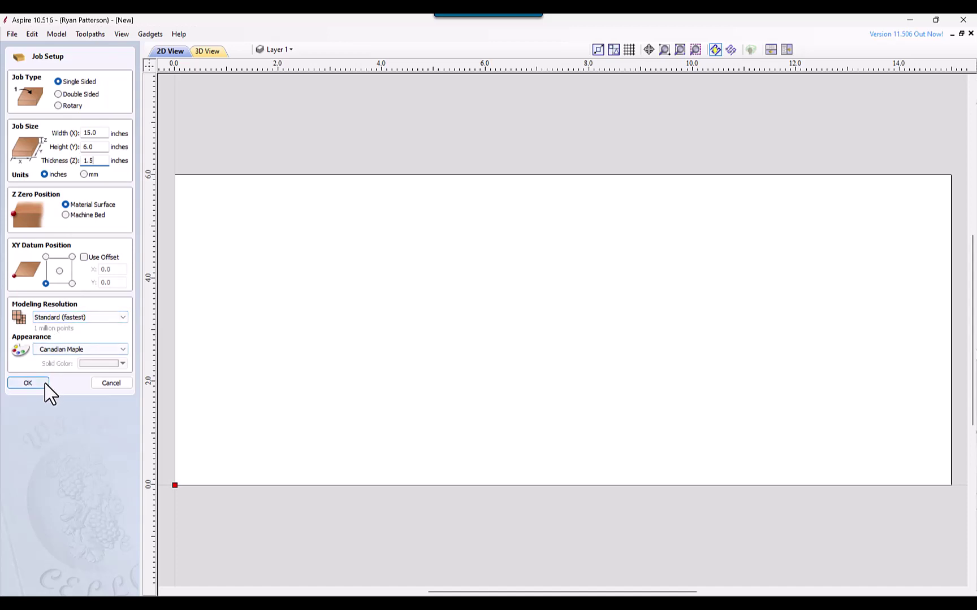
left_click(28, 384)
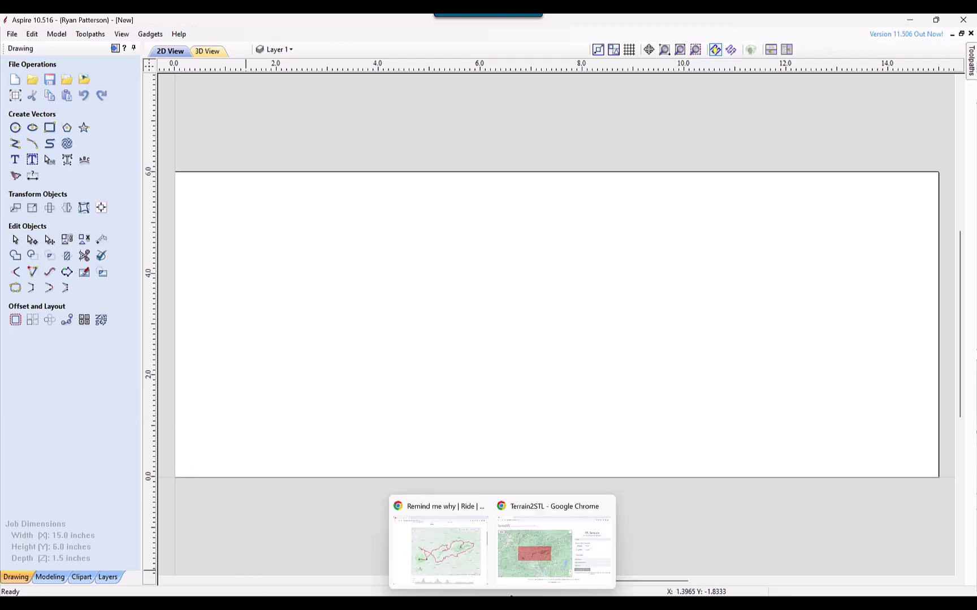
- Switch to Terrain2STL in Chrome and show the model details for the selected terrain area around Pilot Mountain and Hanging Rock
left_click(518, 565)
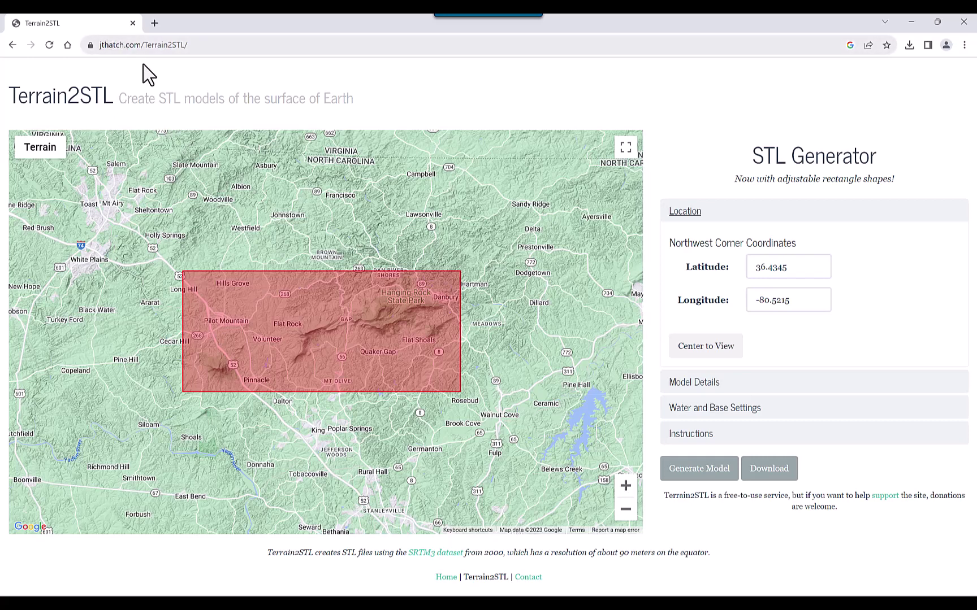
left_click_drag(346, 335, 377, 343)
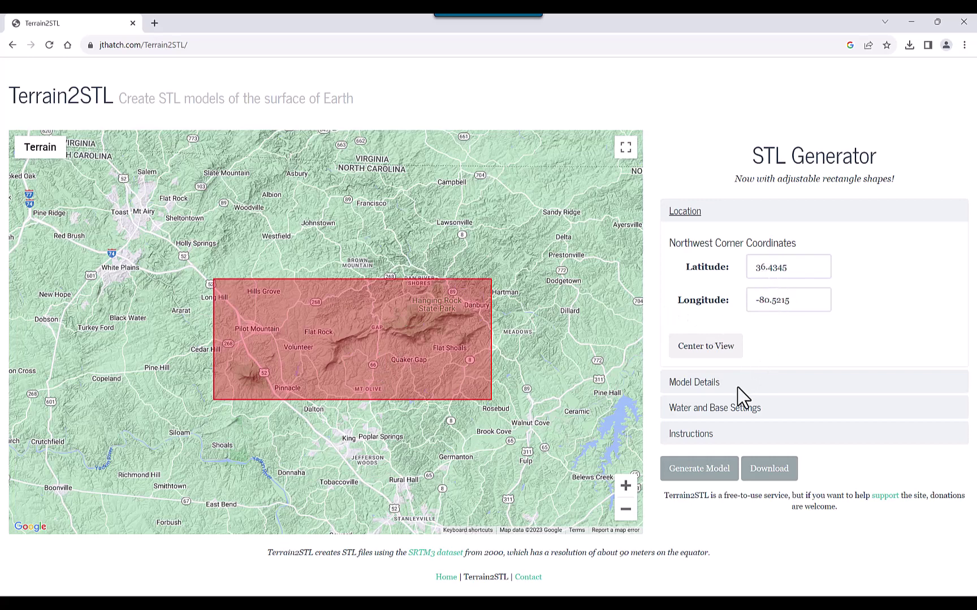
left_click(694, 383)
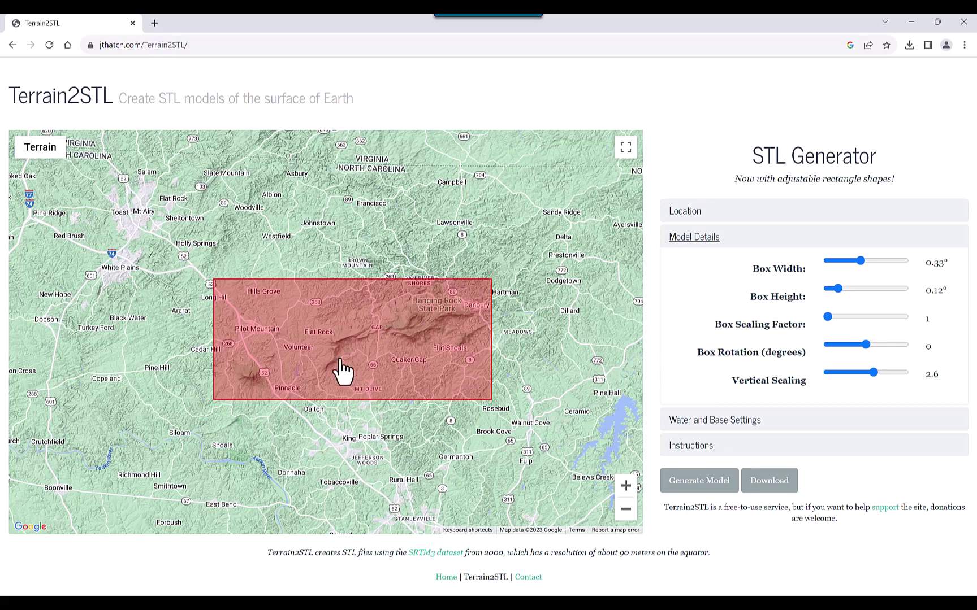
- Compare the ride route on the Strava map with the terrain area selected in Terrain2STL
left_click(465, 570)
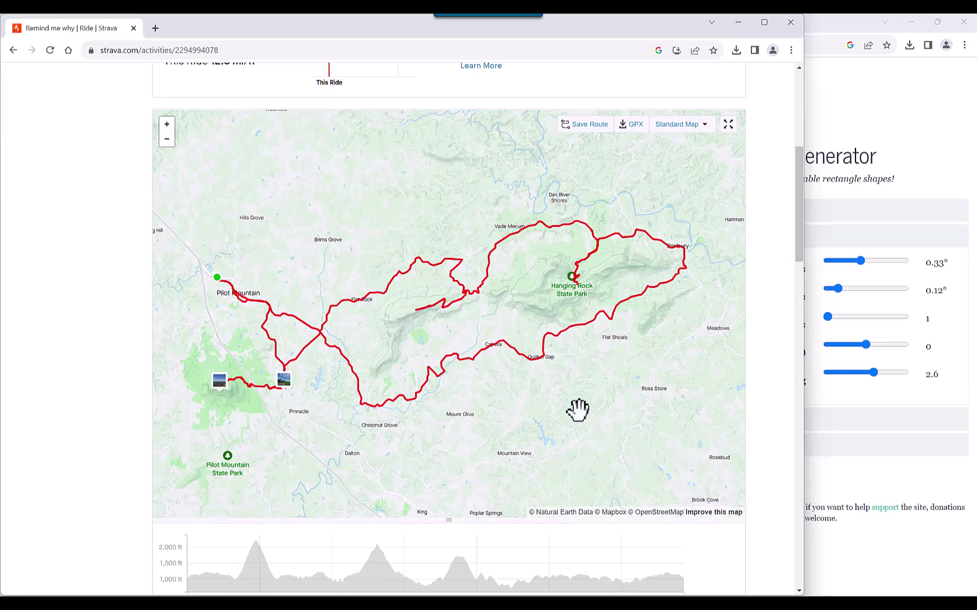
mouse_move(502, 603)
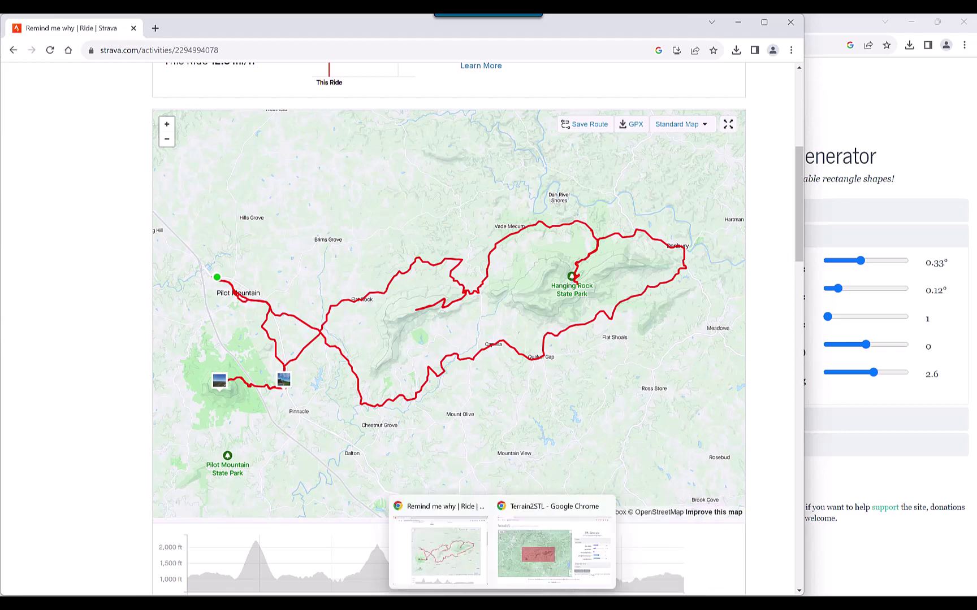
left_click(547, 568)
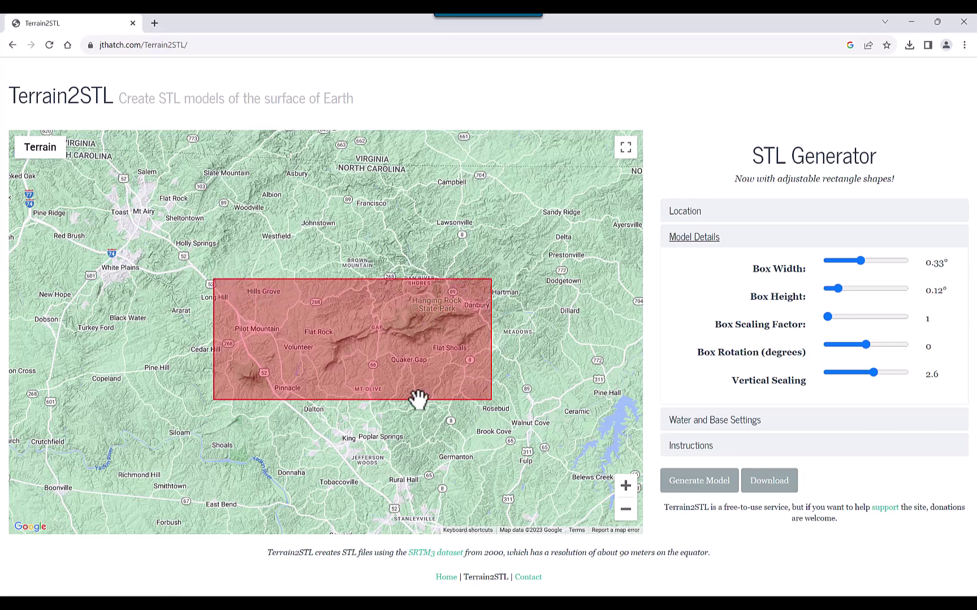
mouse_move(457, 22)
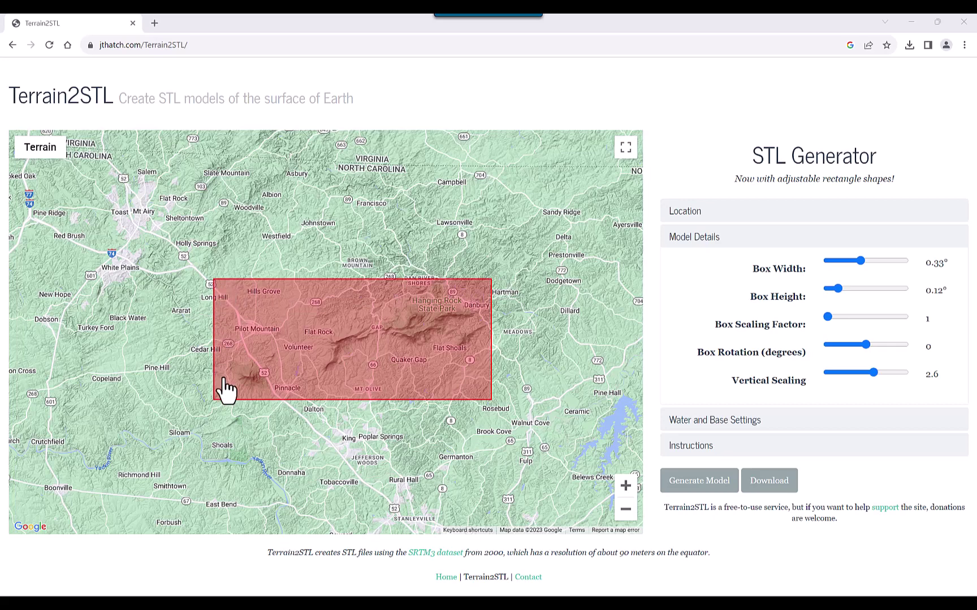
mouse_move(502, 604)
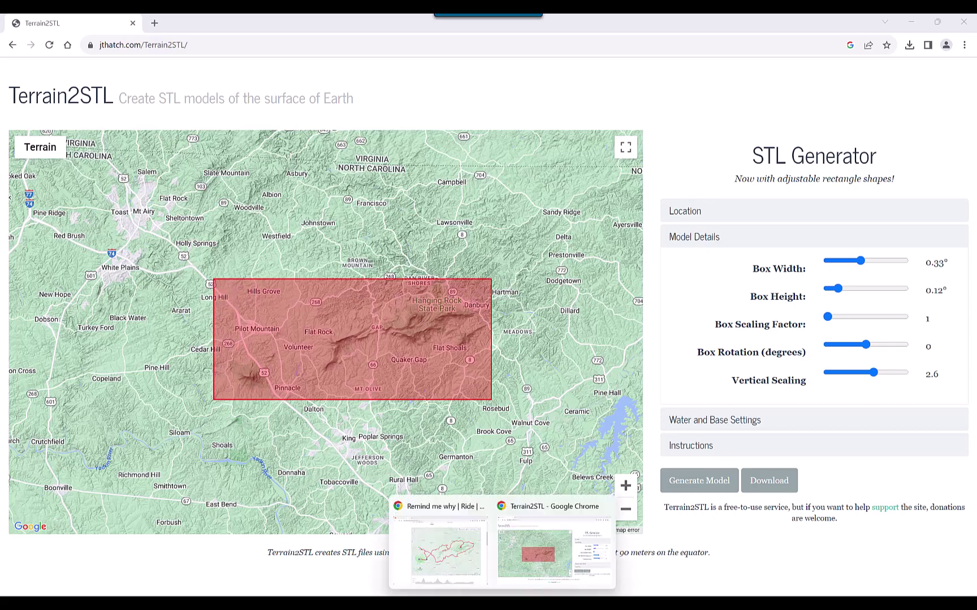
left_click(458, 574)
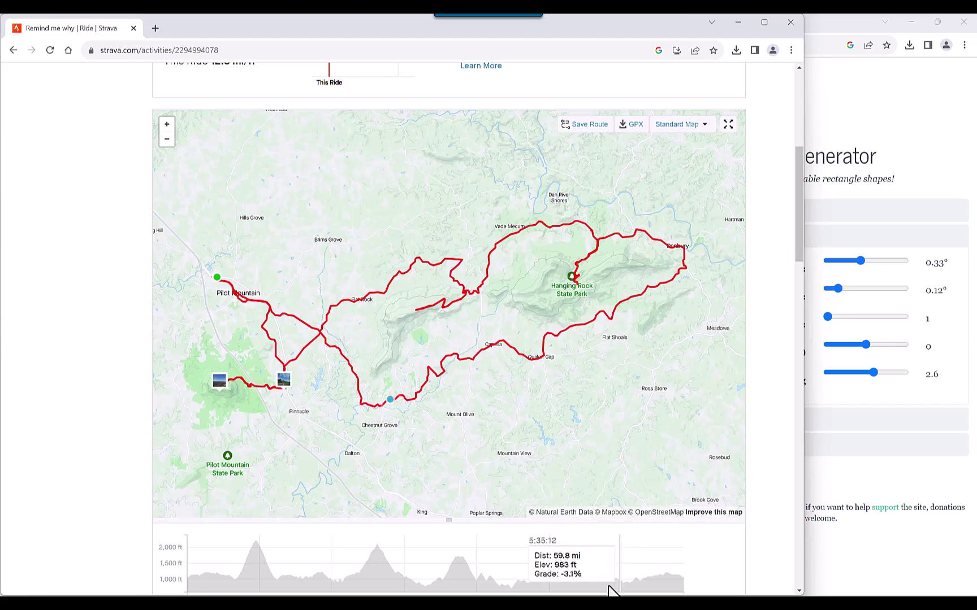
- Switch back to the blank Aspire job and import rawmodel-229481.stl from the stls folder inside the downloaded terrain-229481 folder
mouse_move(603, 603)
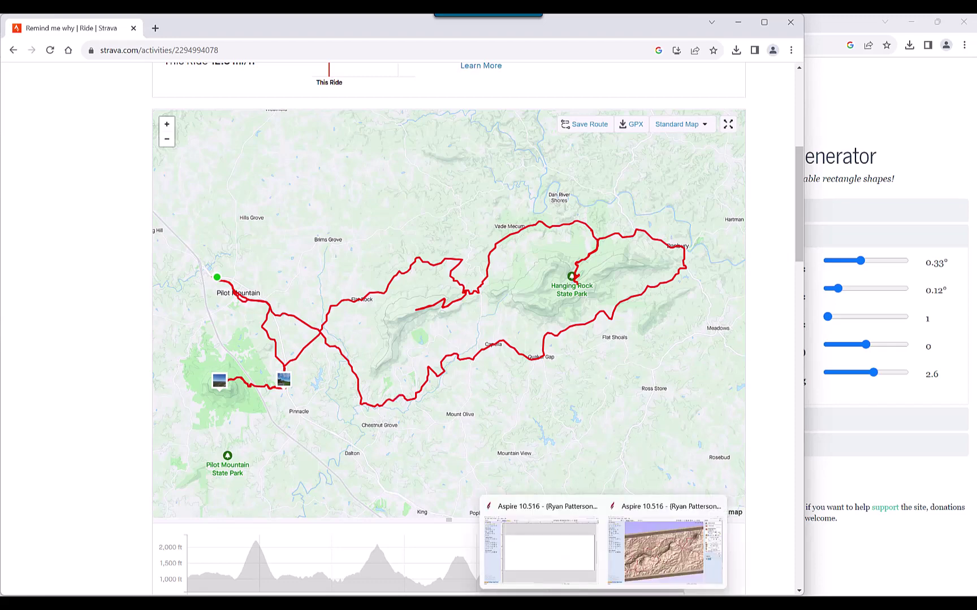
left_click(583, 577)
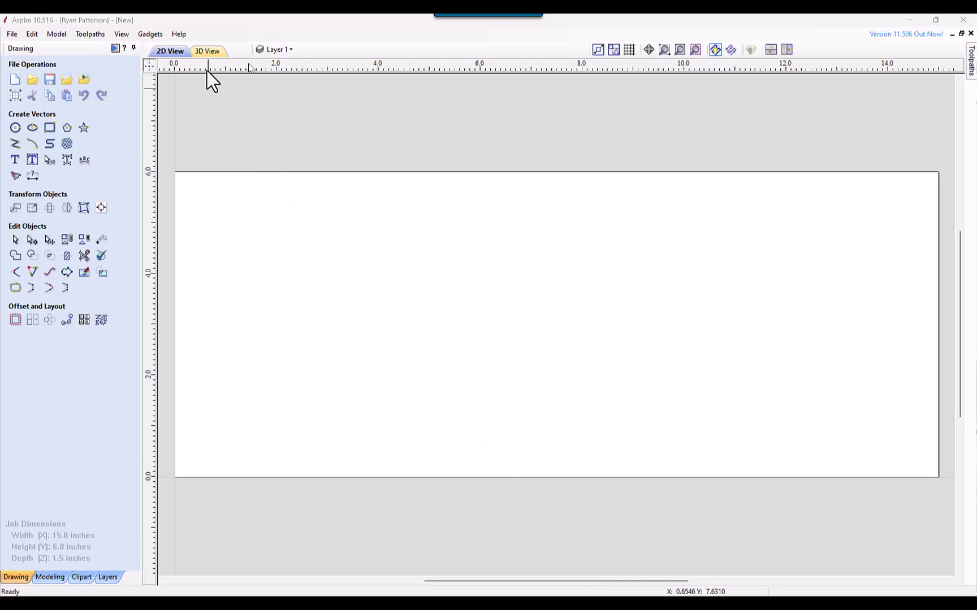
left_click(52, 577)
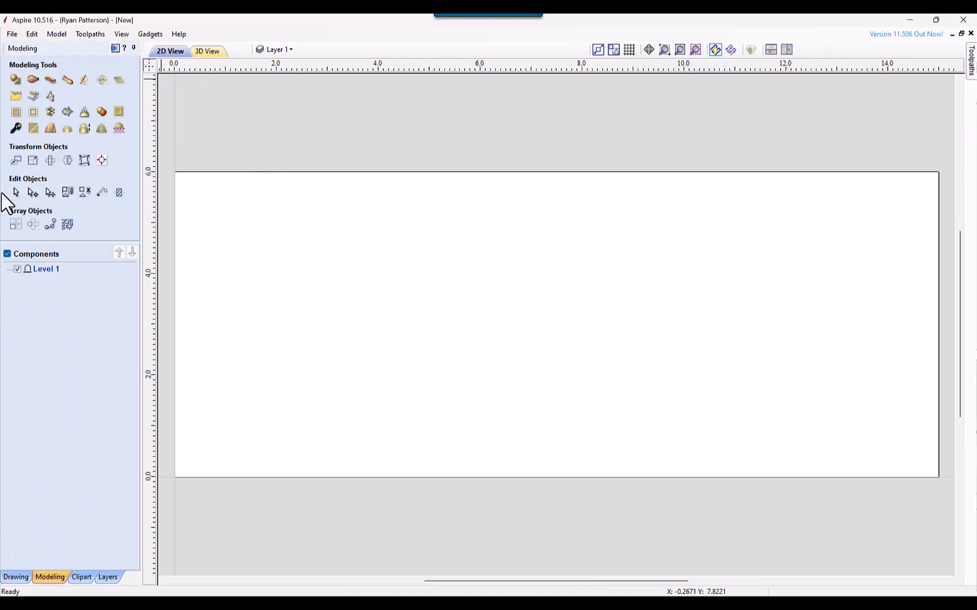
left_click(16, 97)
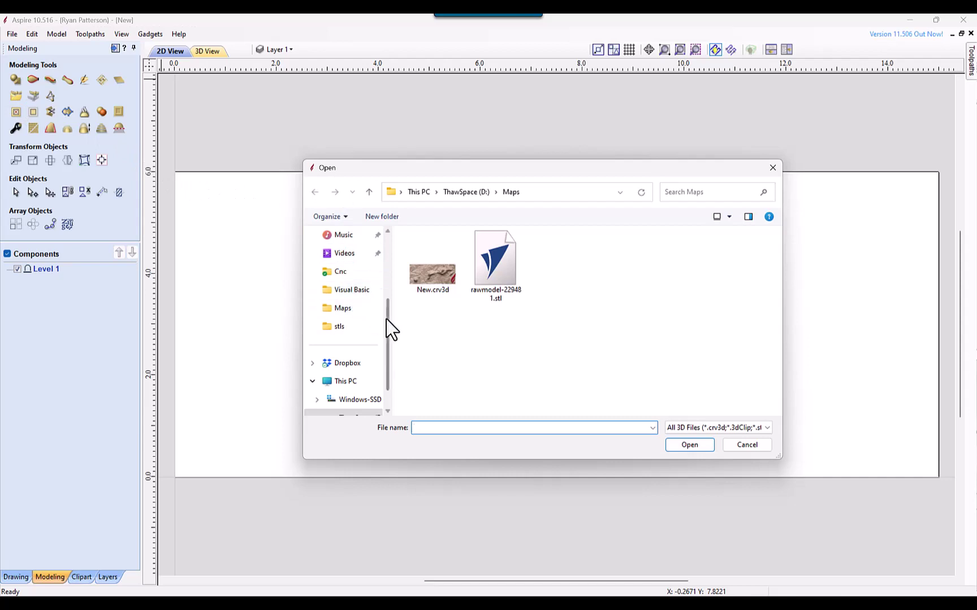
left_click_drag(390, 328, 389, 263)
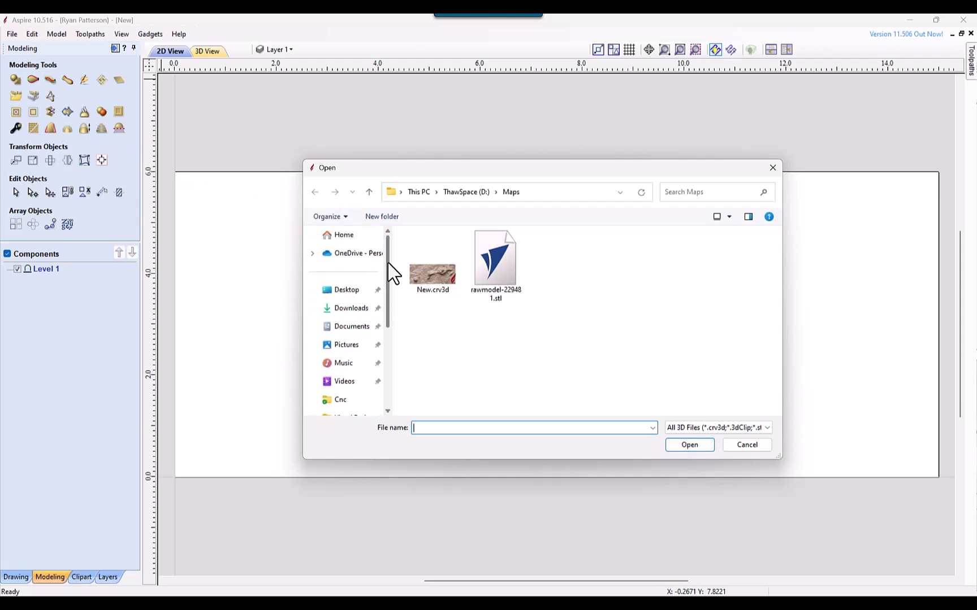
left_click(349, 310)
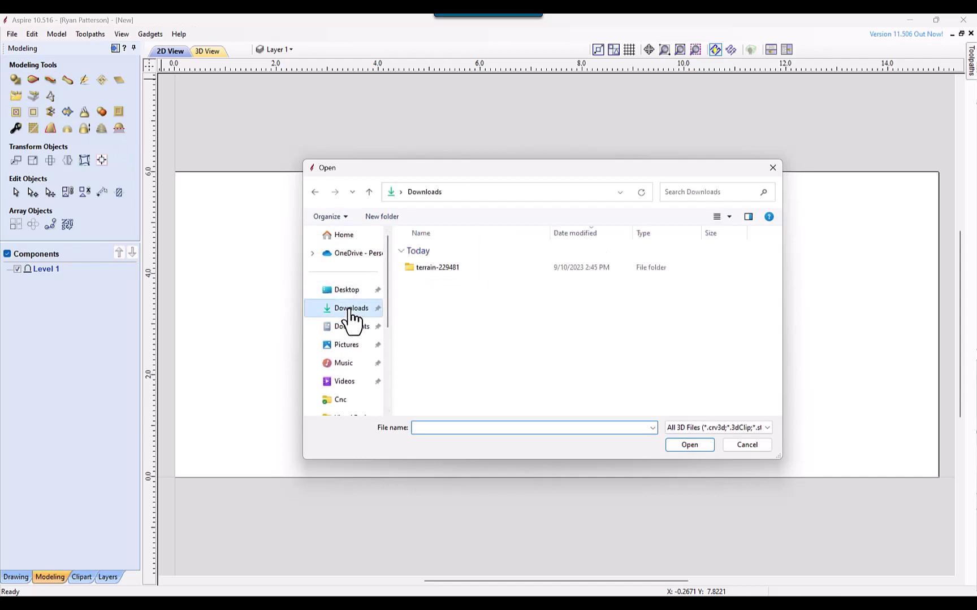
double_click(430, 269)
double_click(427, 271)
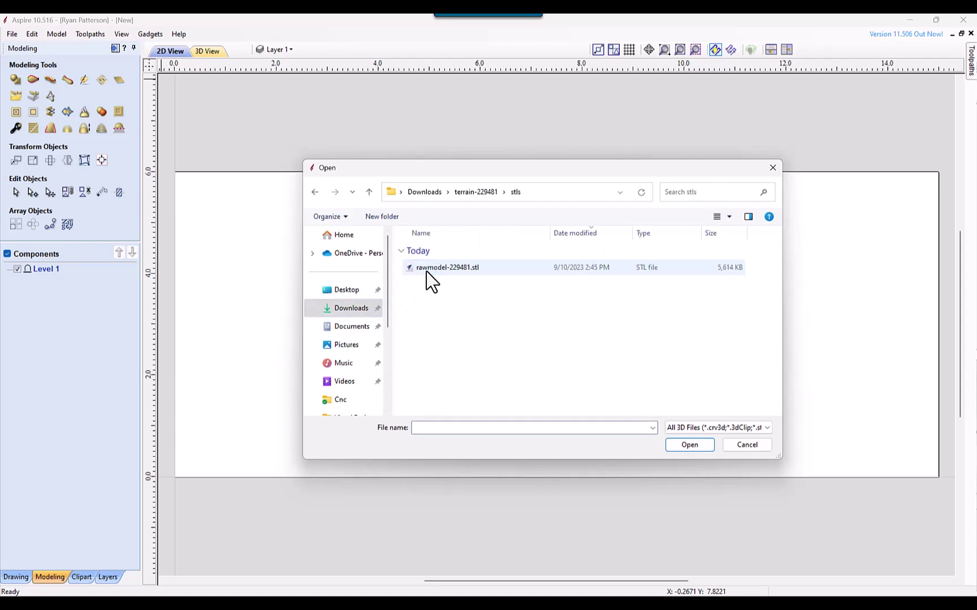
left_click(426, 272)
left_click(689, 445)
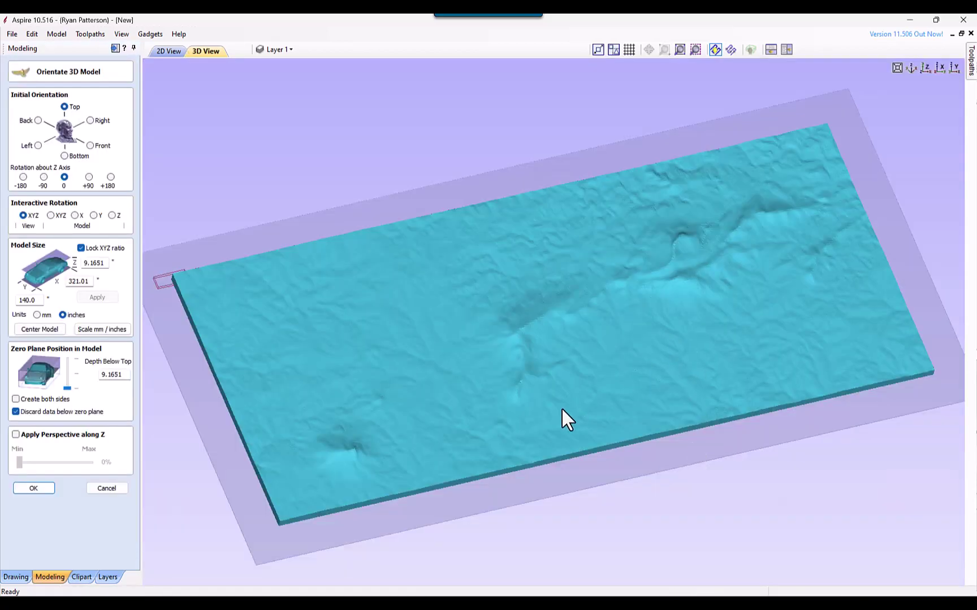
- Set the imported terrain model's X size to 321.01/25.4 inches, keeping the XYZ ratio locked
left_click_drag(562, 407, 505, 318)
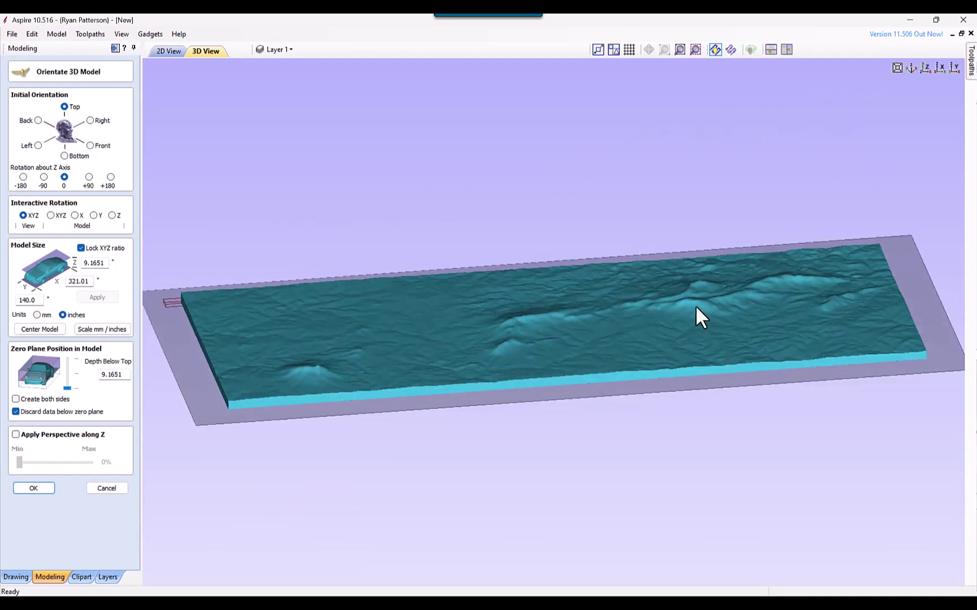
left_click_drag(696, 307, 699, 293)
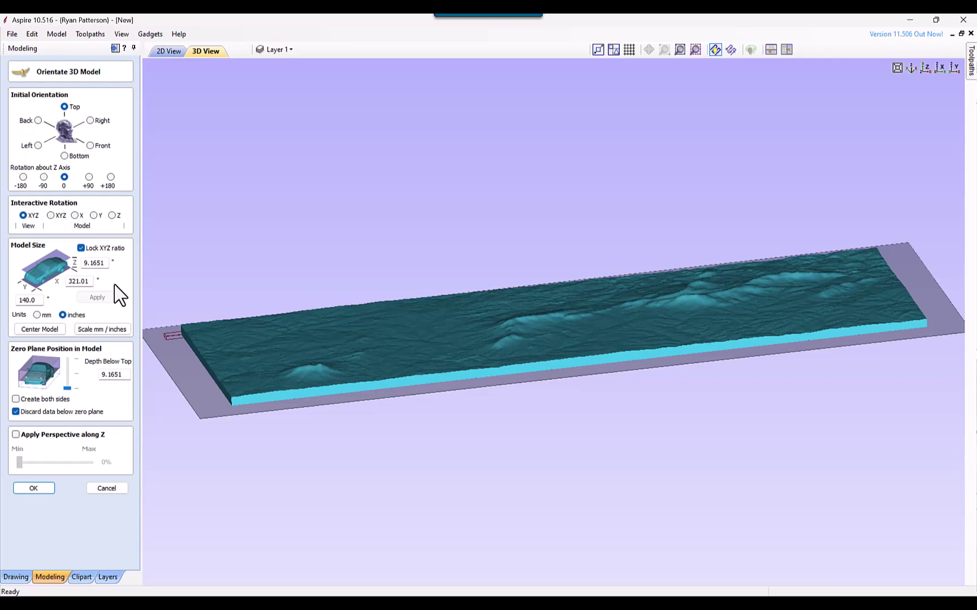
left_click(85, 283)
type("1")
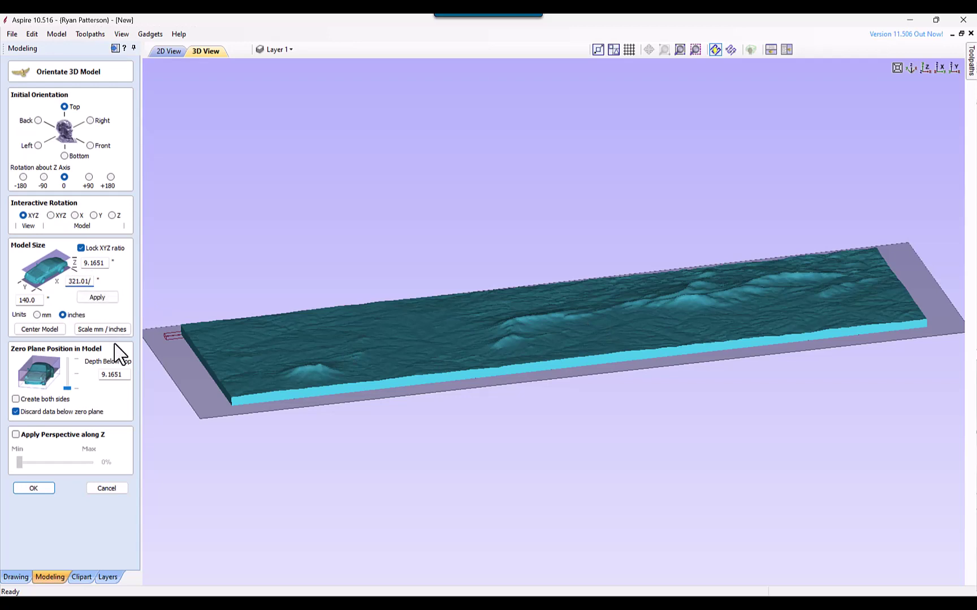
type("/25.4")
key("Return")
- Raise the zero plane within the terrain model to a depth of 6.5072 below its top, reducing the solid base
left_click_drag(482, 403, 318, 323)
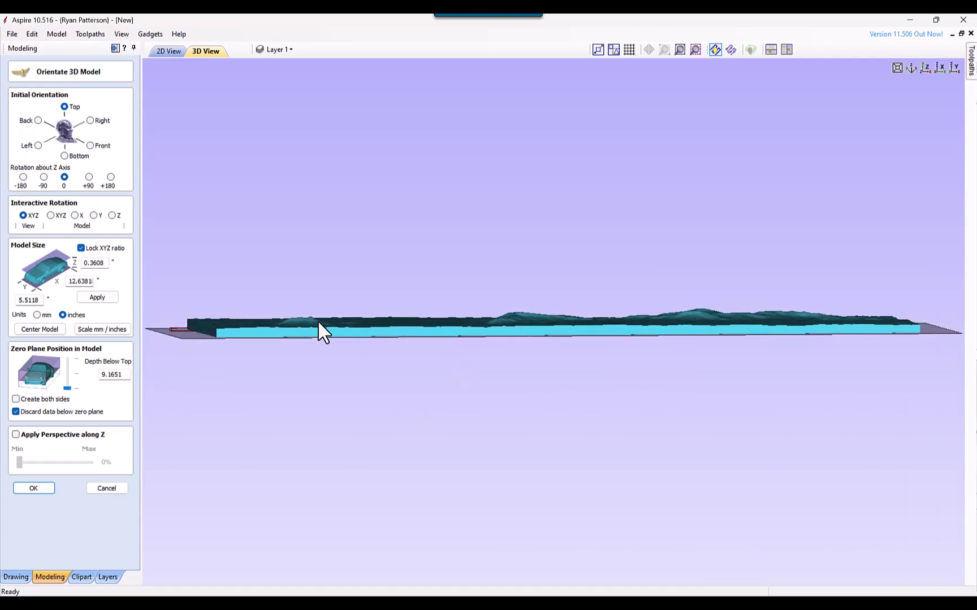
scroll(311, 325, "up", 2)
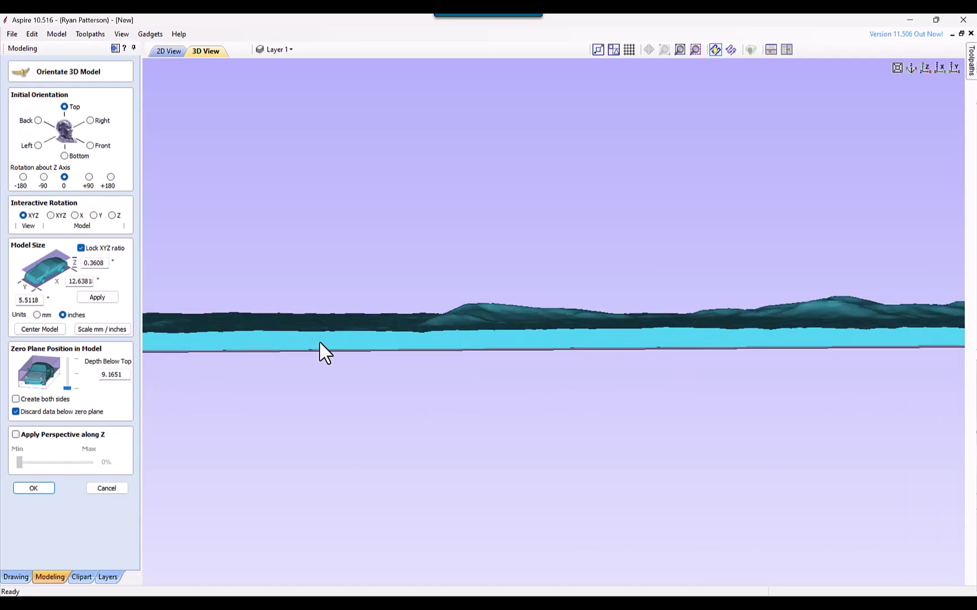
left_click_drag(320, 343, 338, 325)
scroll(333, 329, "down", 3)
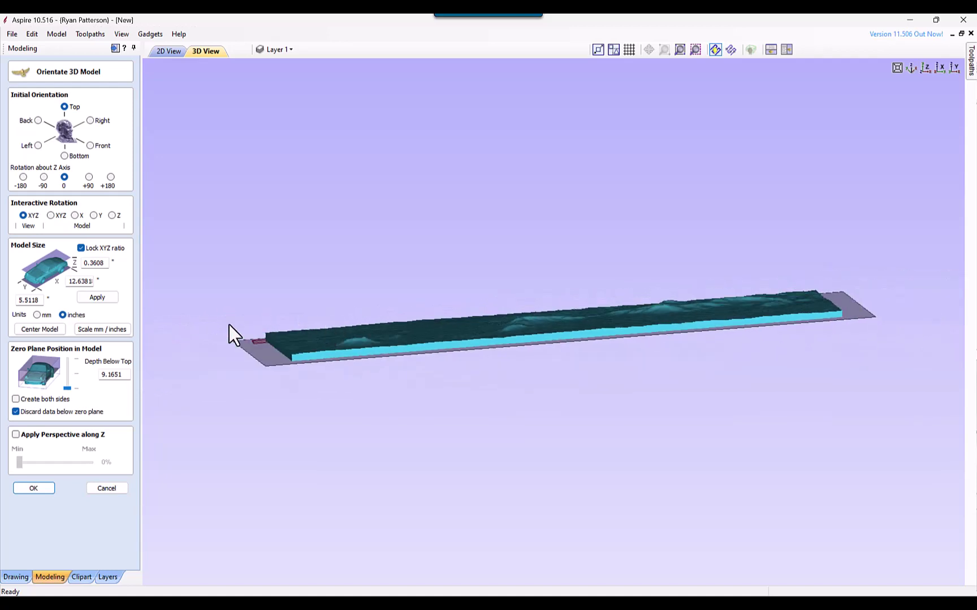
left_click_drag(69, 388, 71, 380)
left_click_drag(395, 390, 466, 453)
left_click_drag(68, 380, 69, 381)
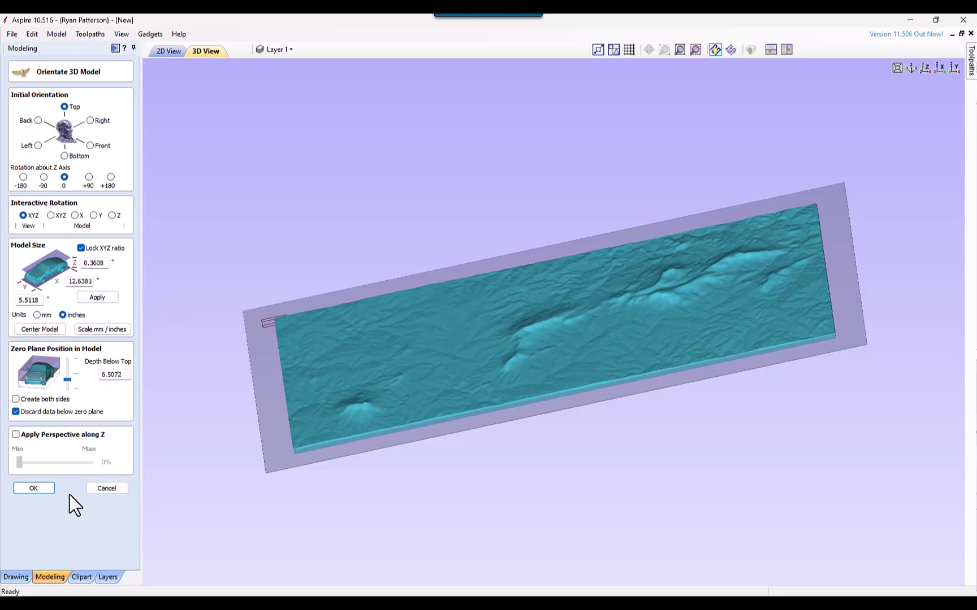
- Apply the new model size and accept the orientation to create the terrain component
left_click(97, 297)
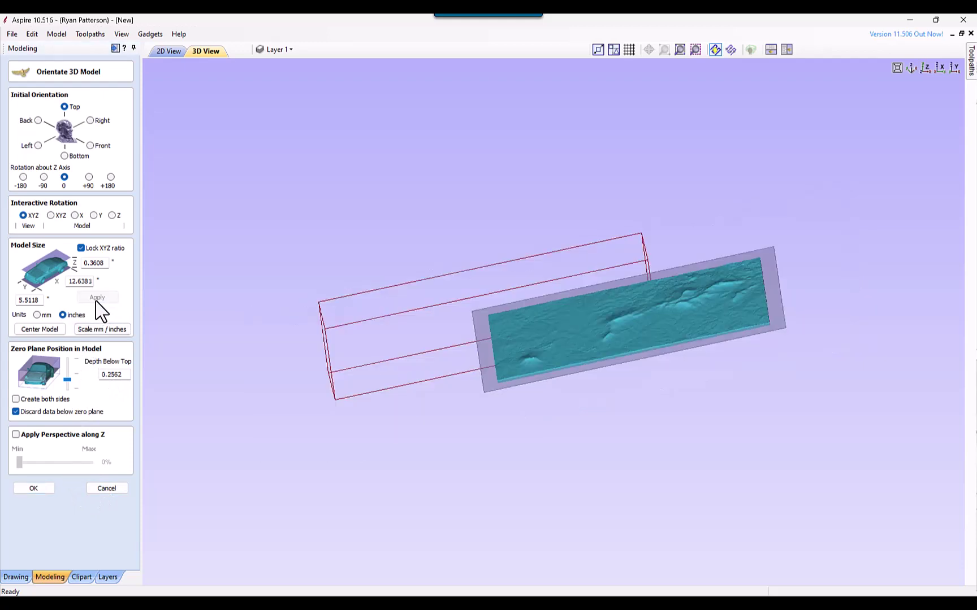
left_click(46, 490)
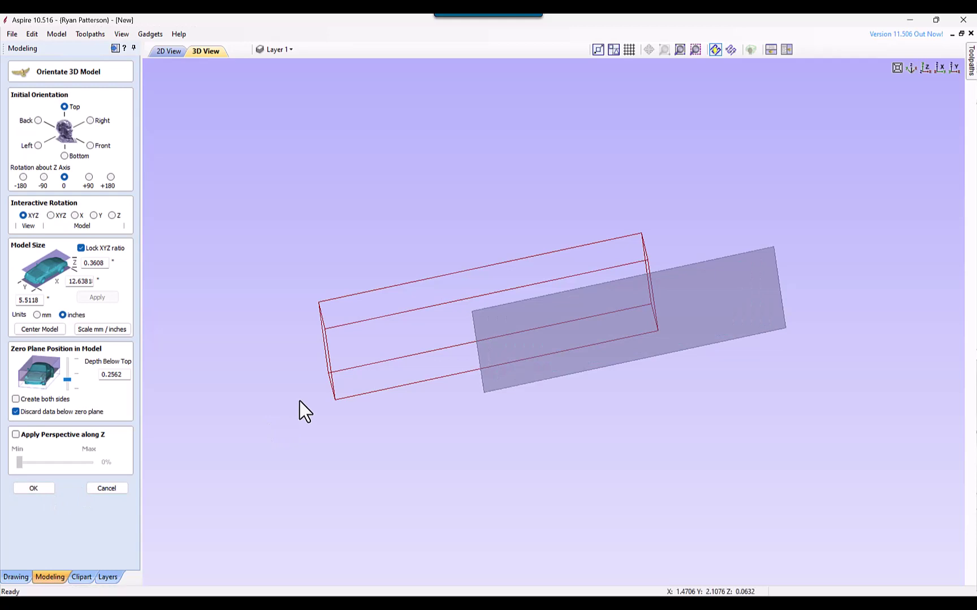
left_click_drag(496, 401, 718, 280)
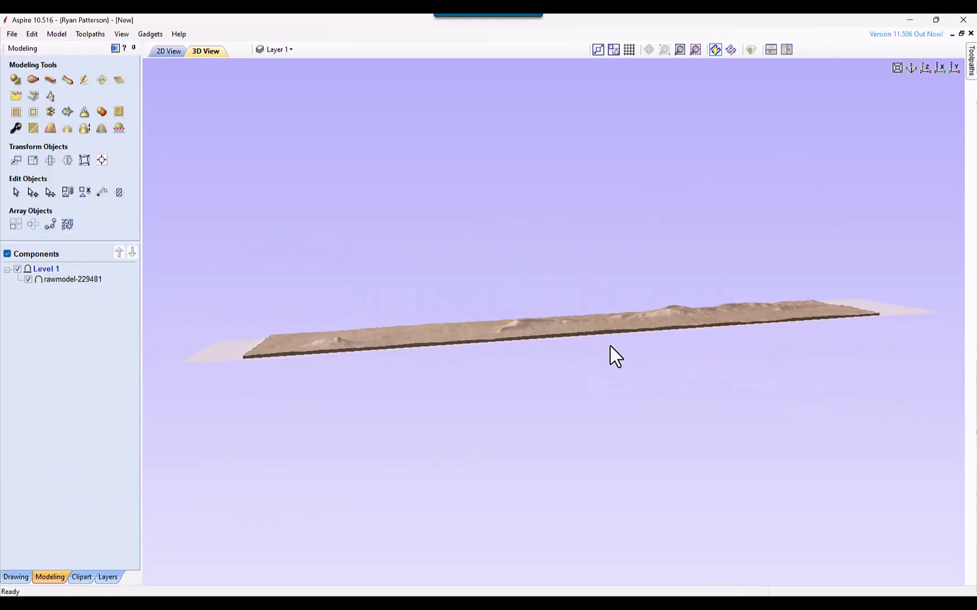
scroll(680, 320, "up", 5)
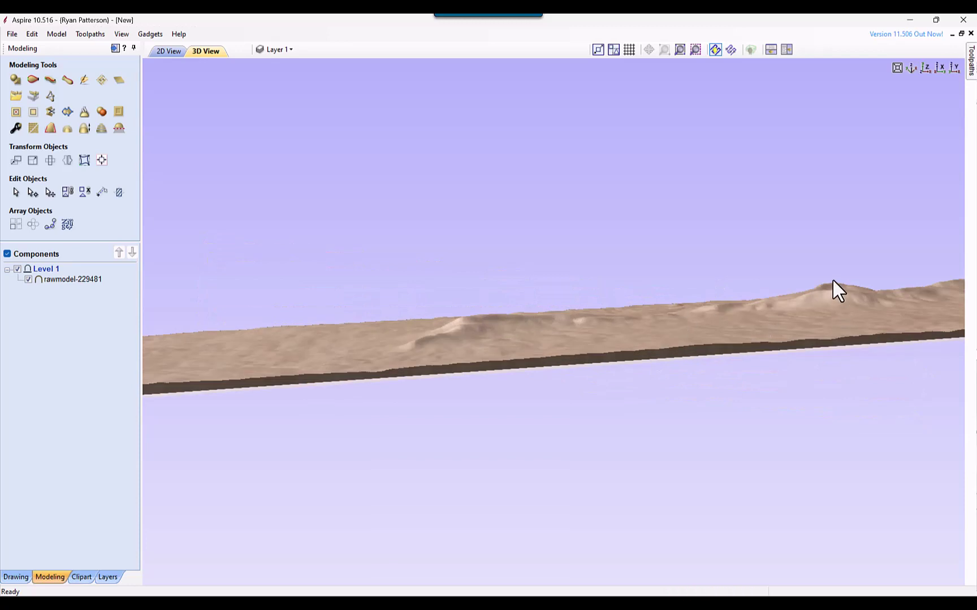
- Examine the terrain relief in 3D, hiding the rawmodel-229481 component and showing it again
left_click_drag(780, 311, 605, 397)
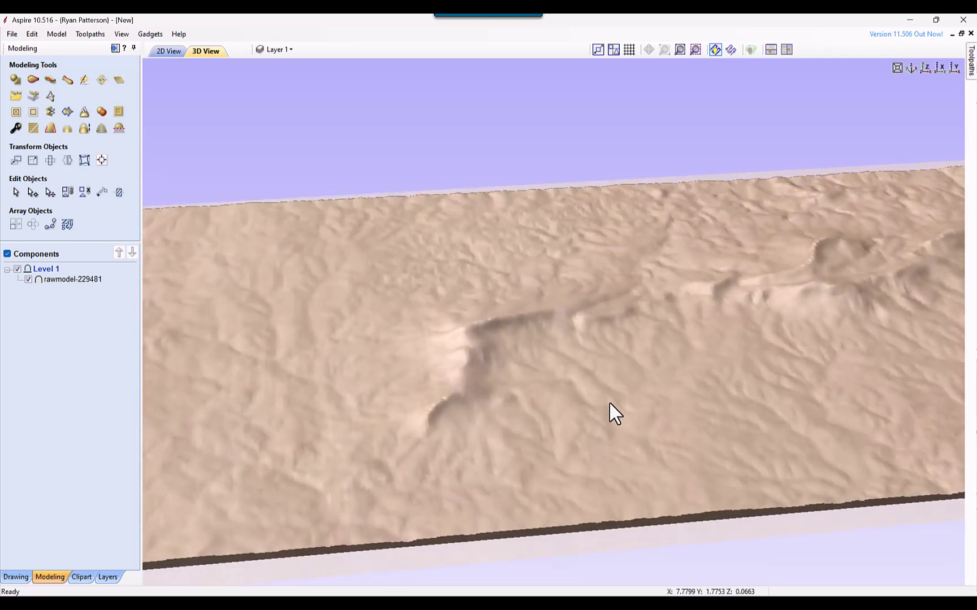
scroll(545, 405, "down", 3)
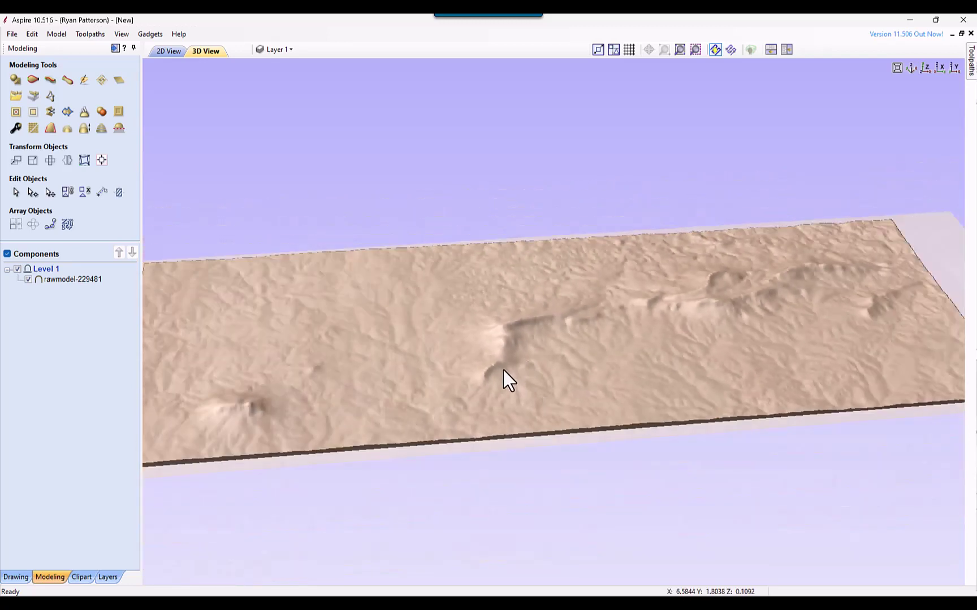
left_click(57, 281)
left_click(56, 281)
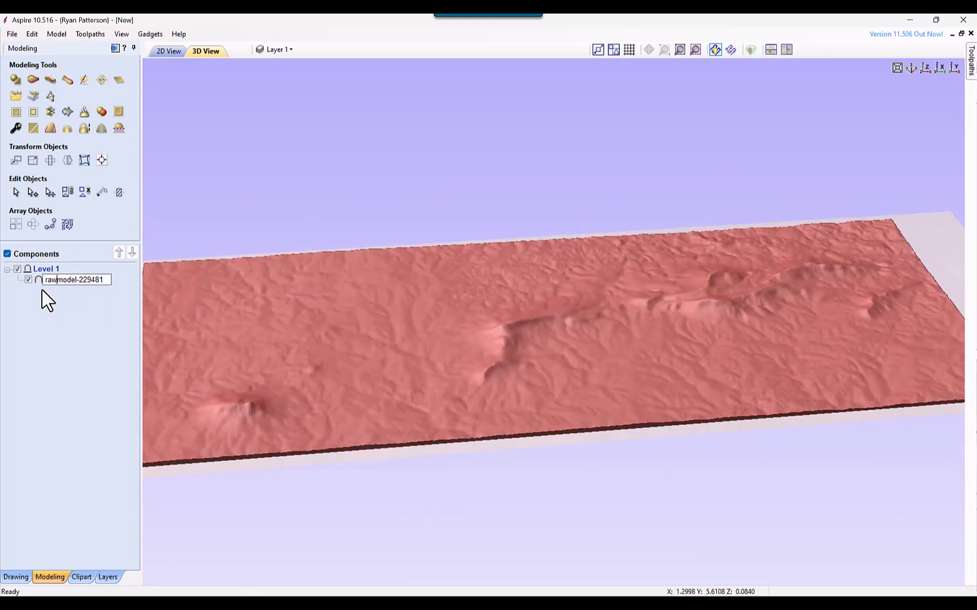
left_click(39, 281)
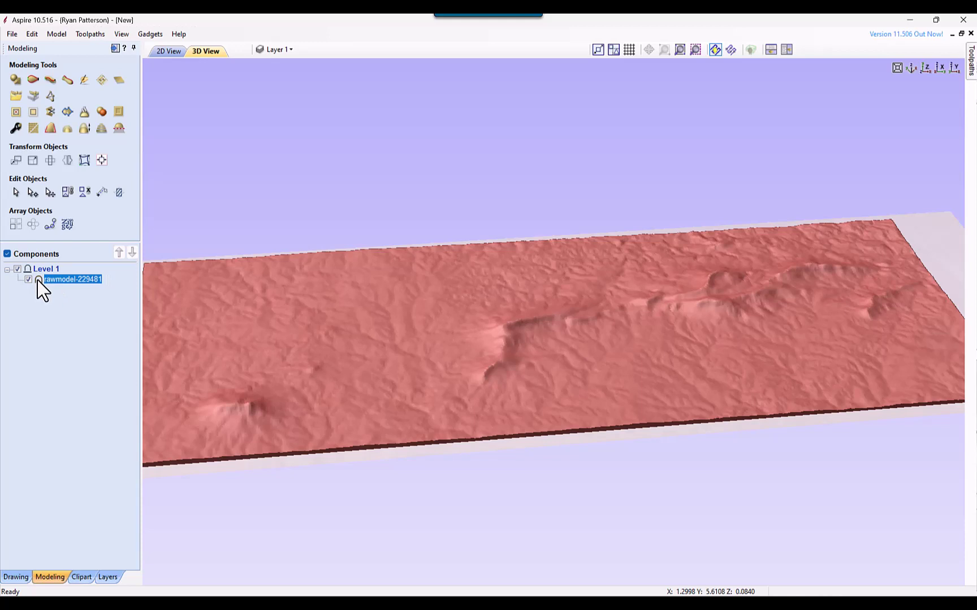
left_click(28, 279)
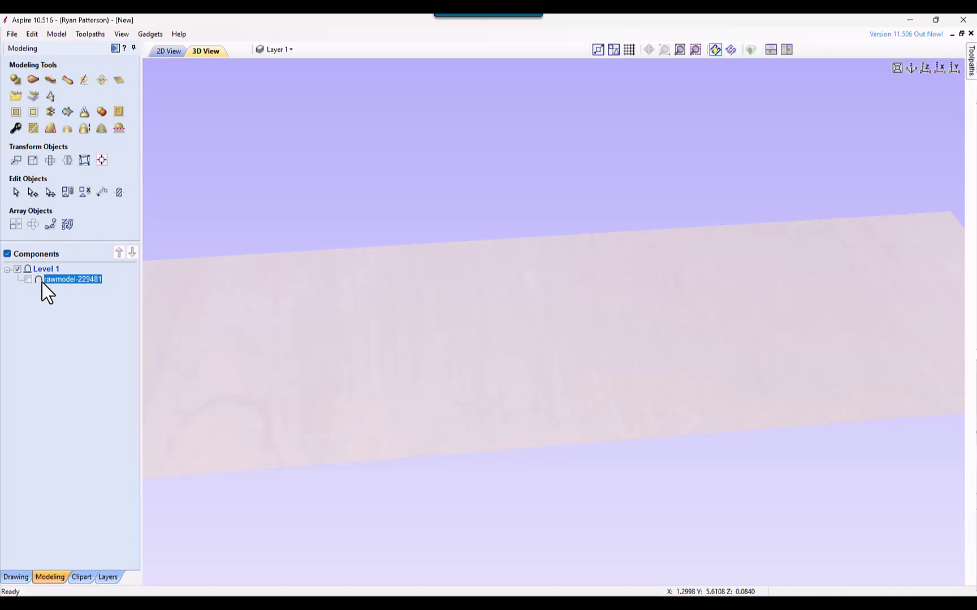
left_click(32, 281)
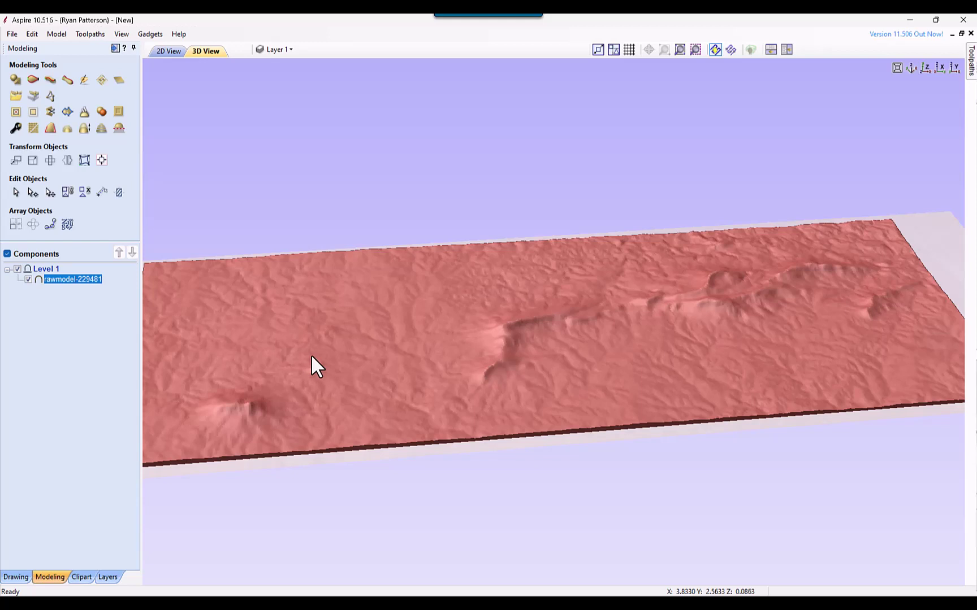
- Set the shape height of the rawmodel-229481 component to 1 inch in its properties to exaggerate the relief
right_click(69, 283)
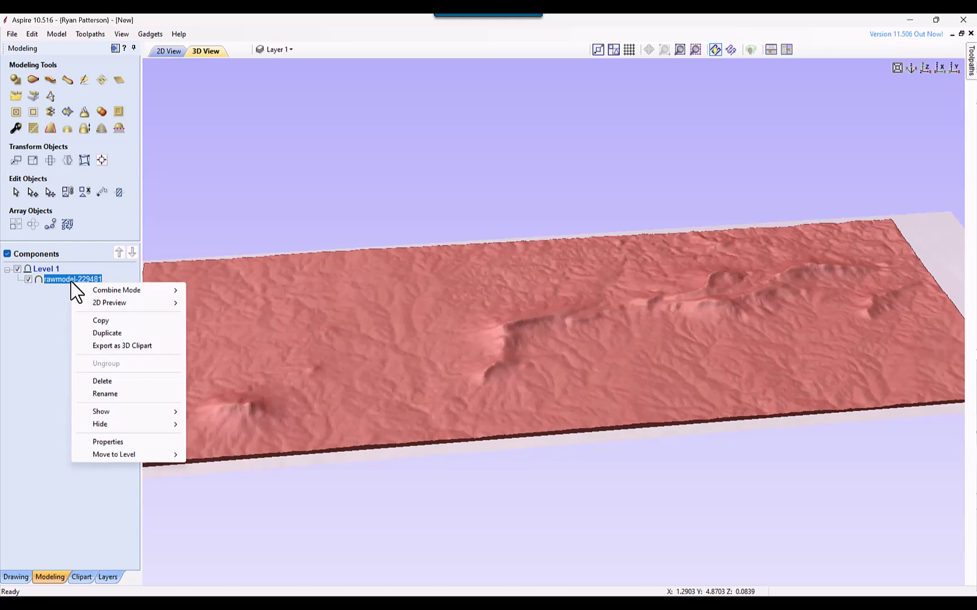
left_click(112, 442)
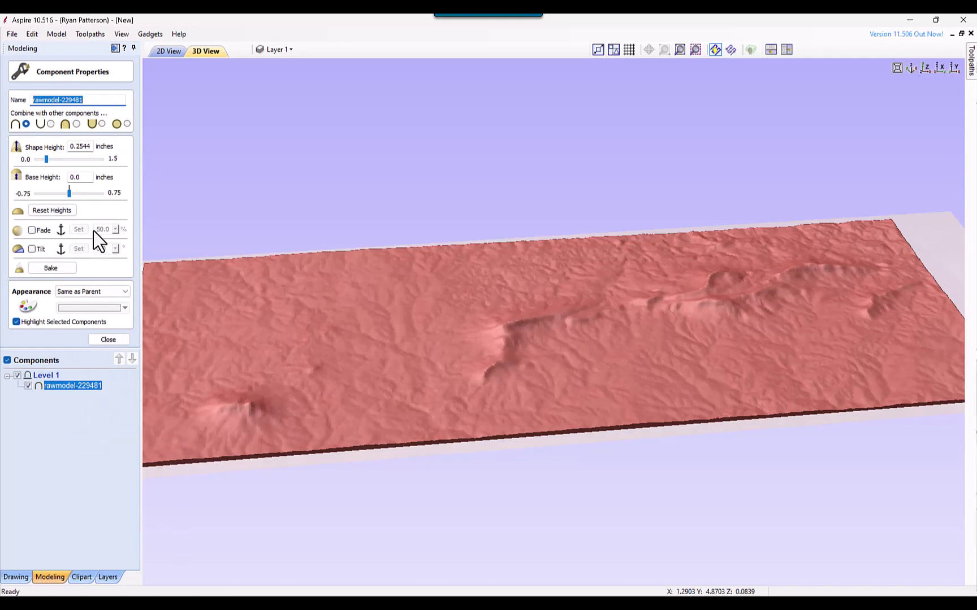
left_click(85, 149)
double_click(84, 148)
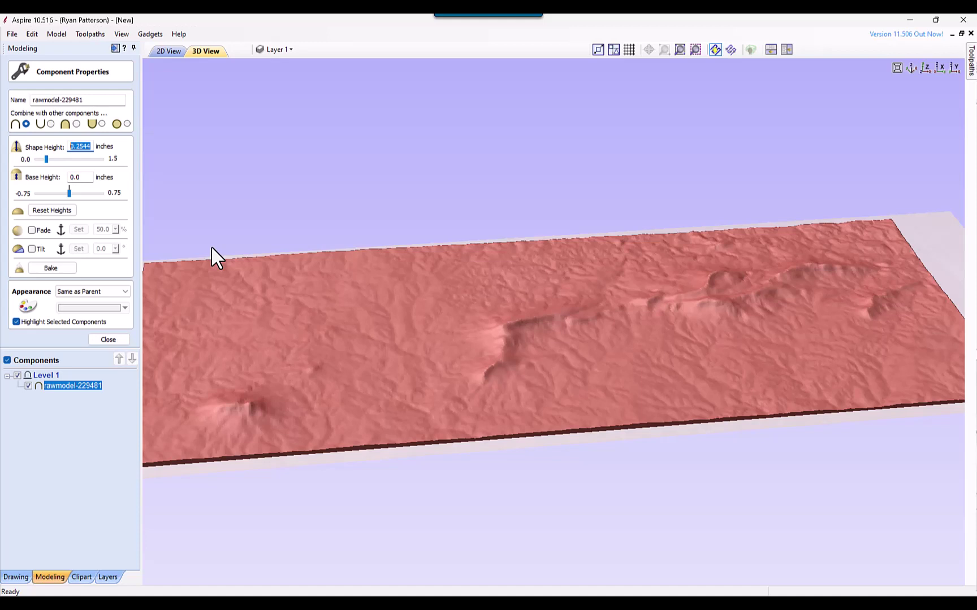
type("1")
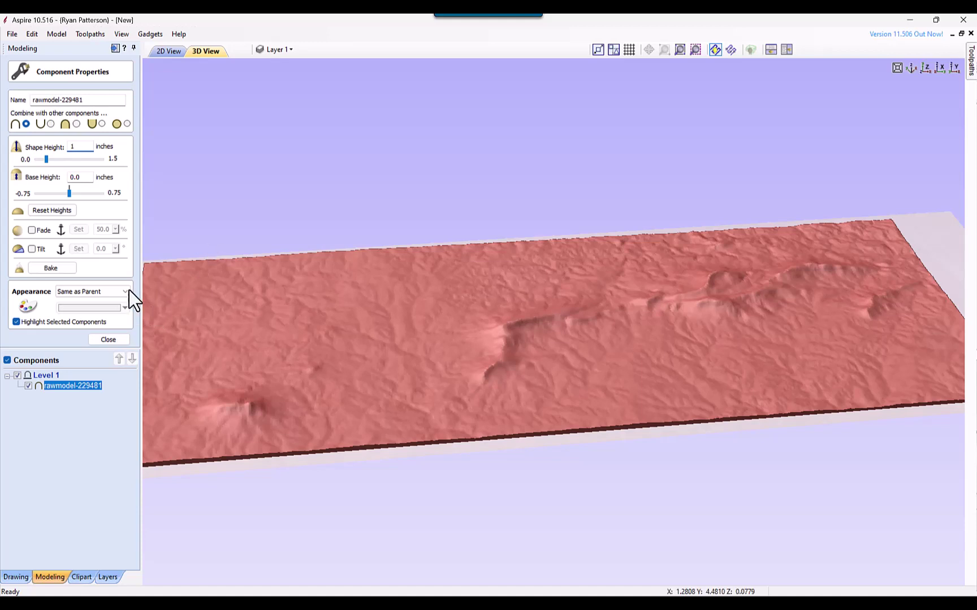
key("Return")
left_click_drag(477, 369, 468, 282)
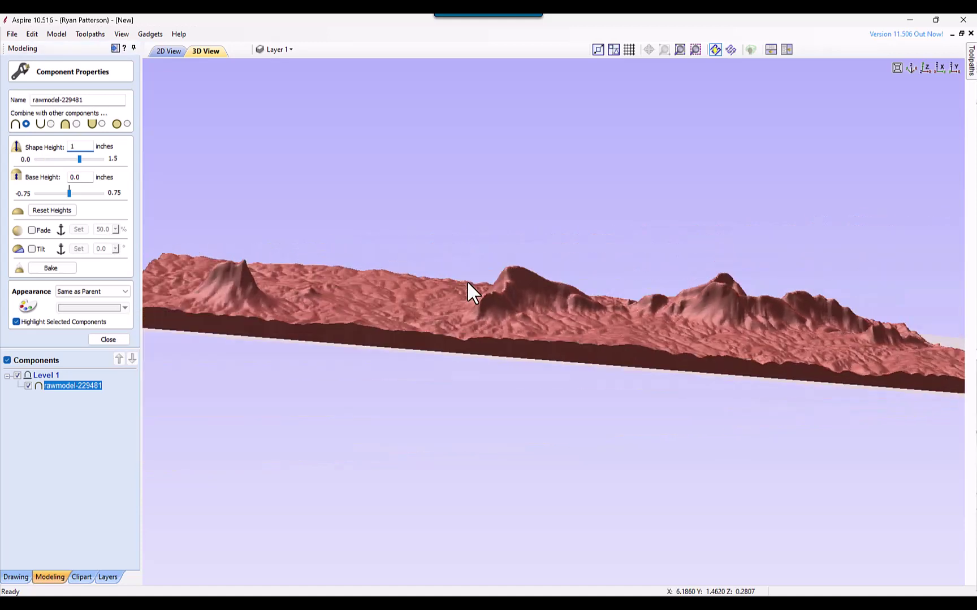
left_click_drag(379, 348, 150, 359)
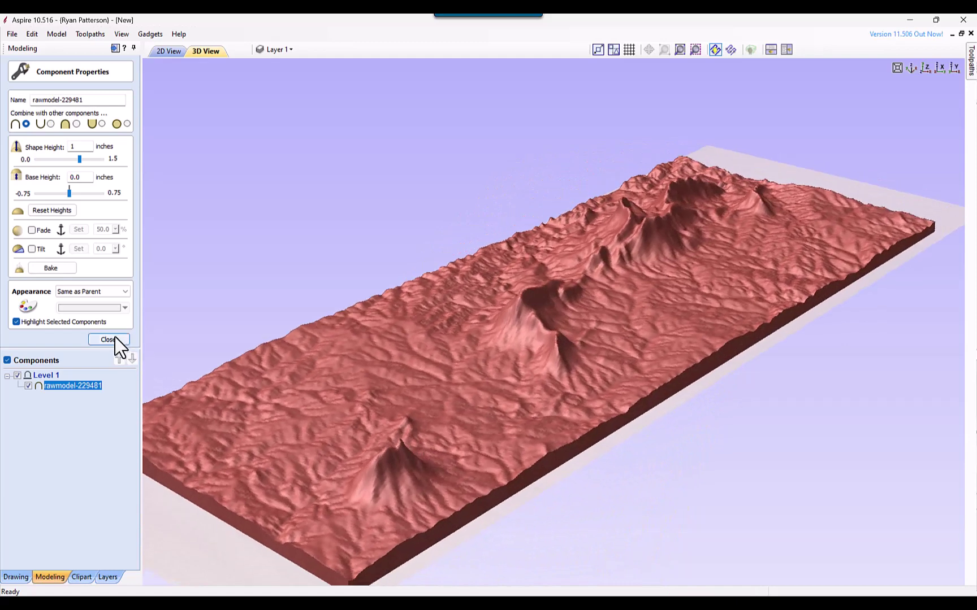
left_click(109, 339)
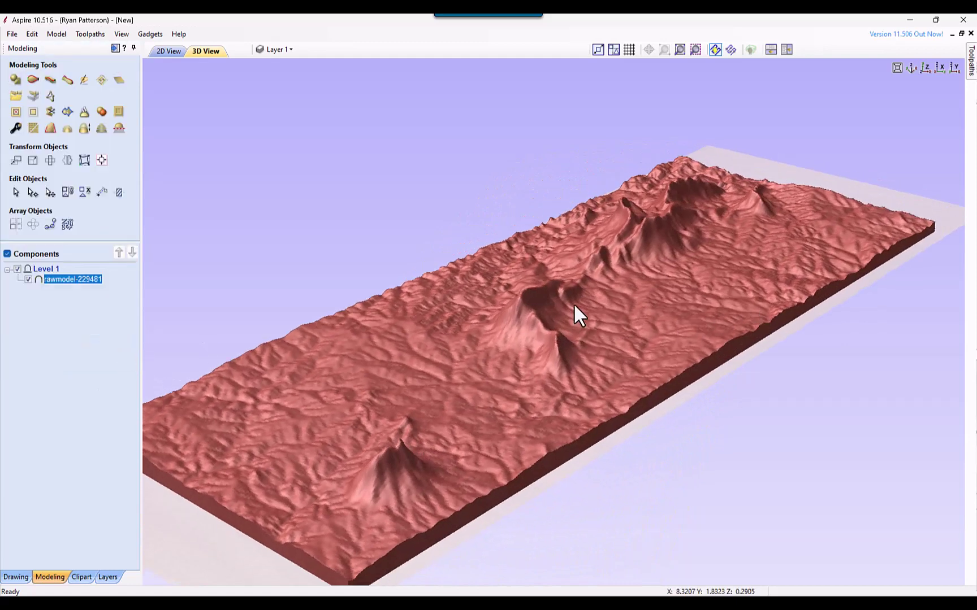
- In the 2D view, import the bitmap 2dMap.png from the Maps folder on the ThawSpace (D:) drive
left_click(168, 52)
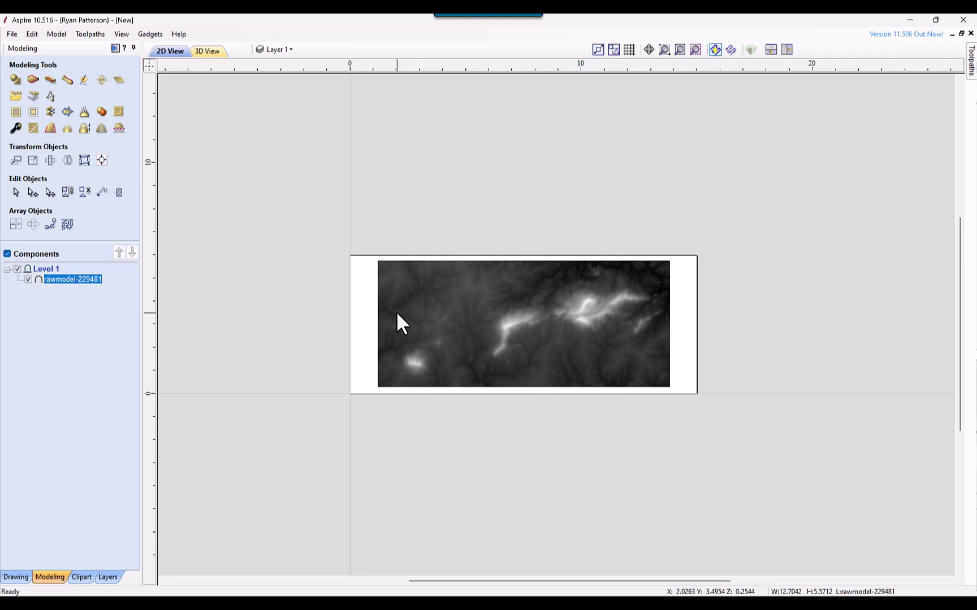
left_click(16, 577)
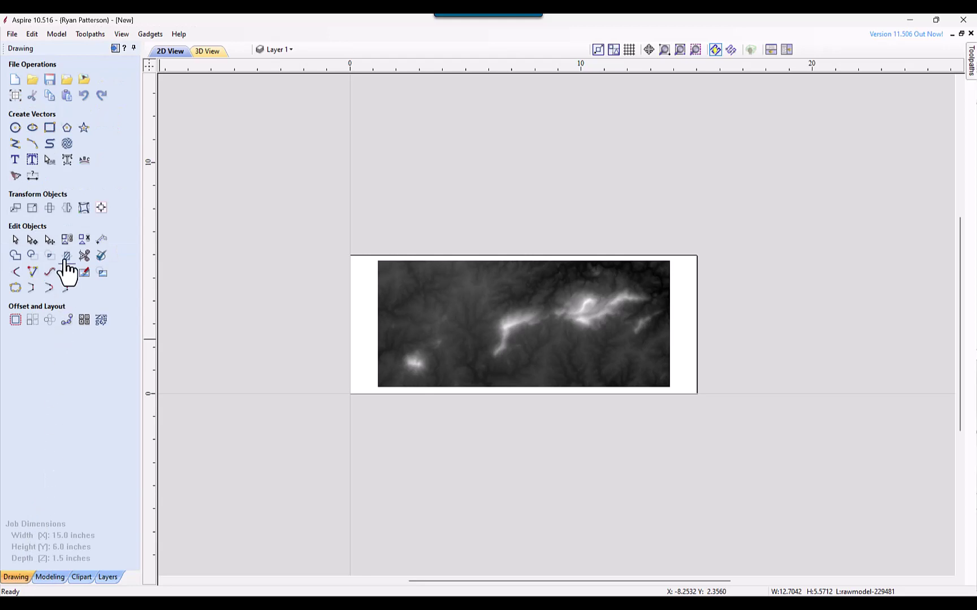
left_click(83, 82)
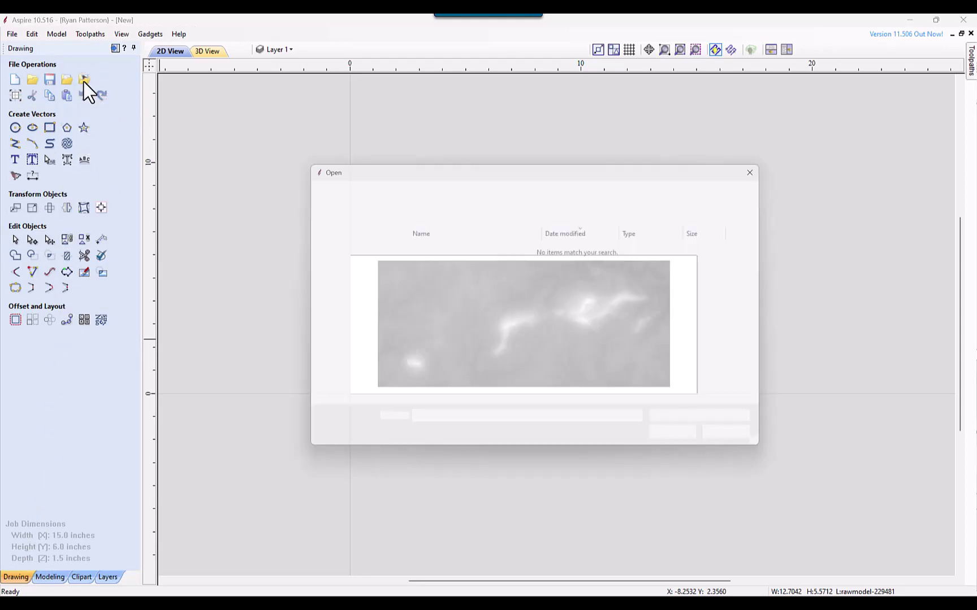
scroll(347, 366, "down", 3)
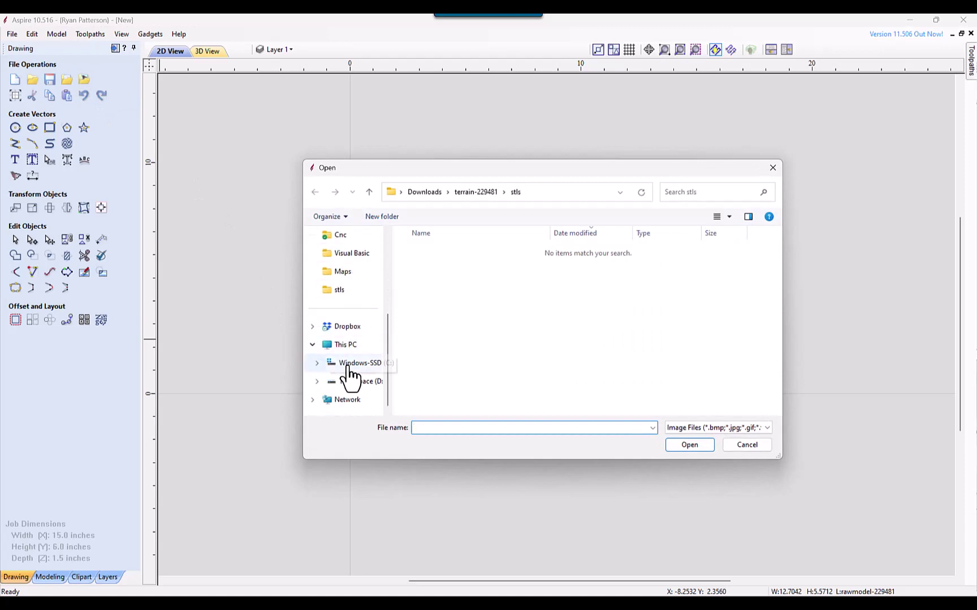
left_click(351, 384)
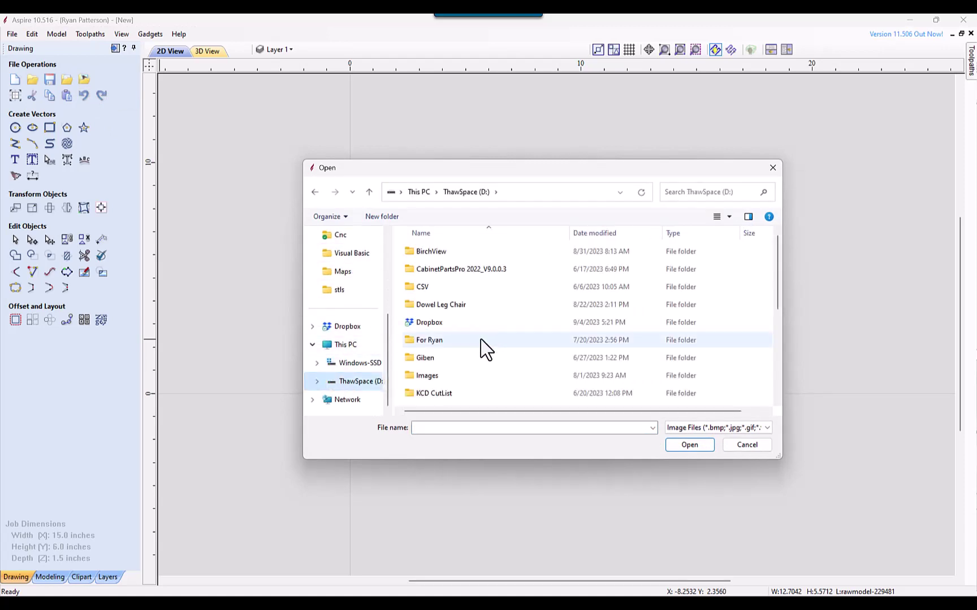
scroll(480, 344, "down", 5)
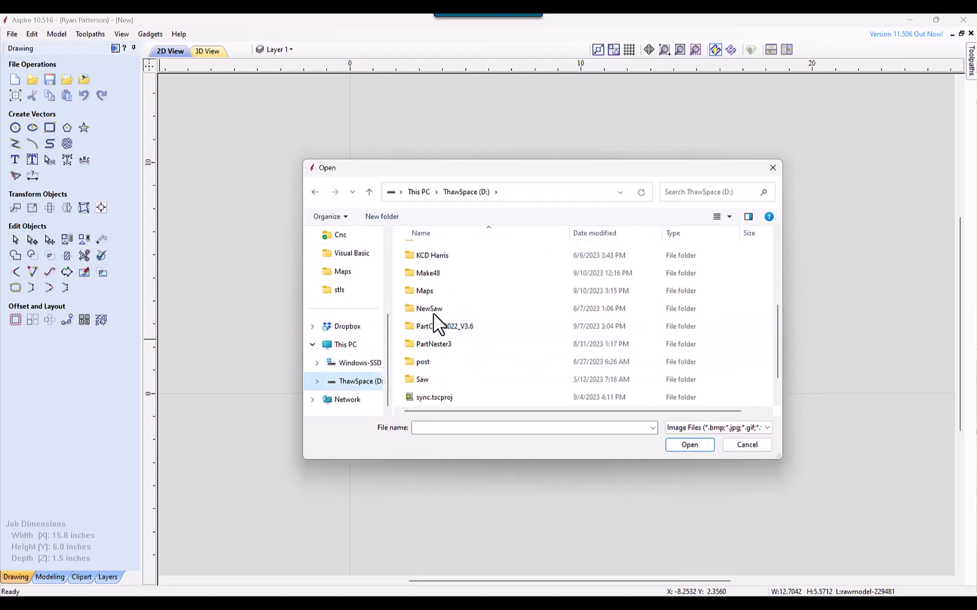
double_click(427, 290)
left_click(432, 282)
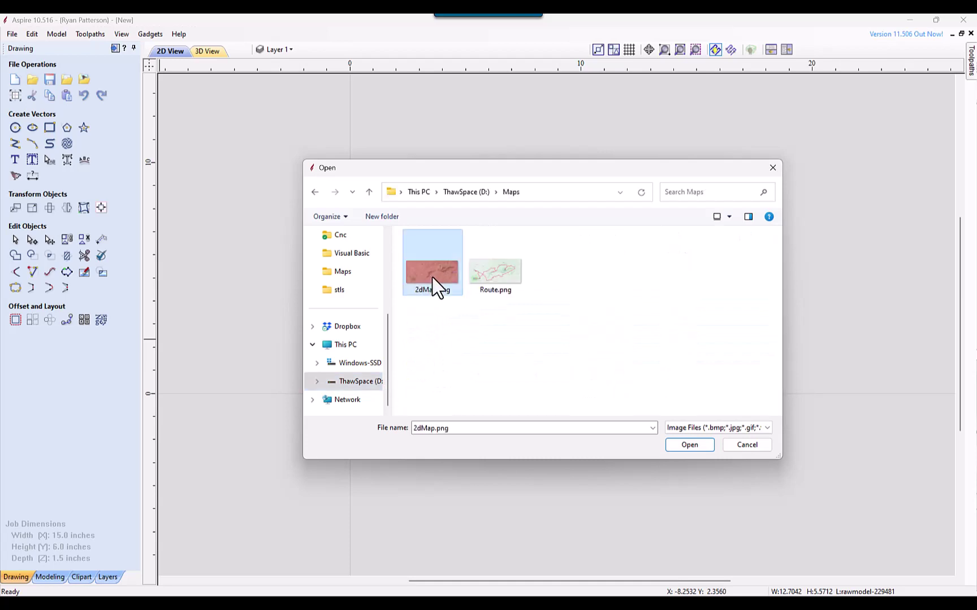
left_click(690, 445)
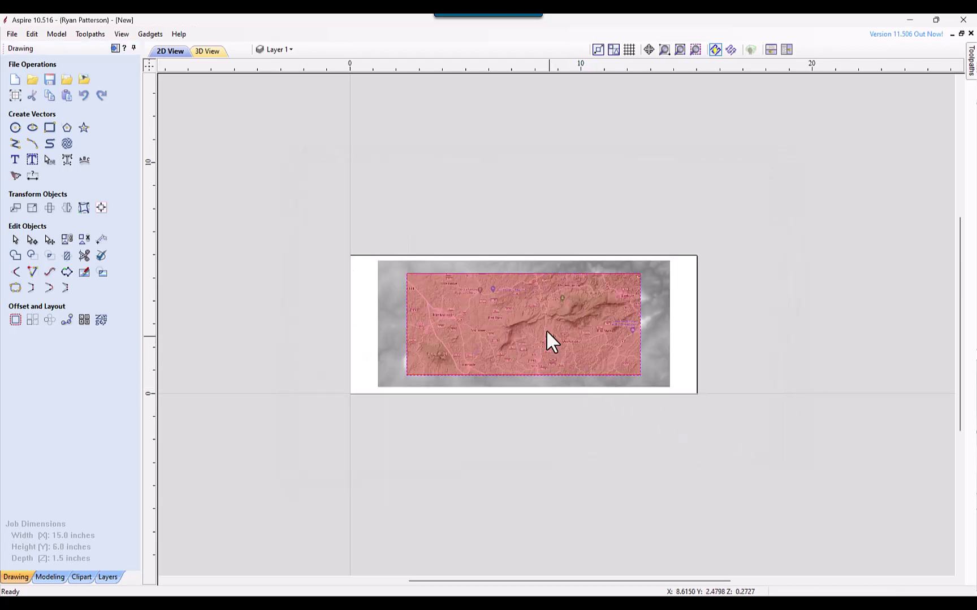
- Move the imported 2D map image off the terrain into the empty area beyond the job's left edge
left_click(539, 324)
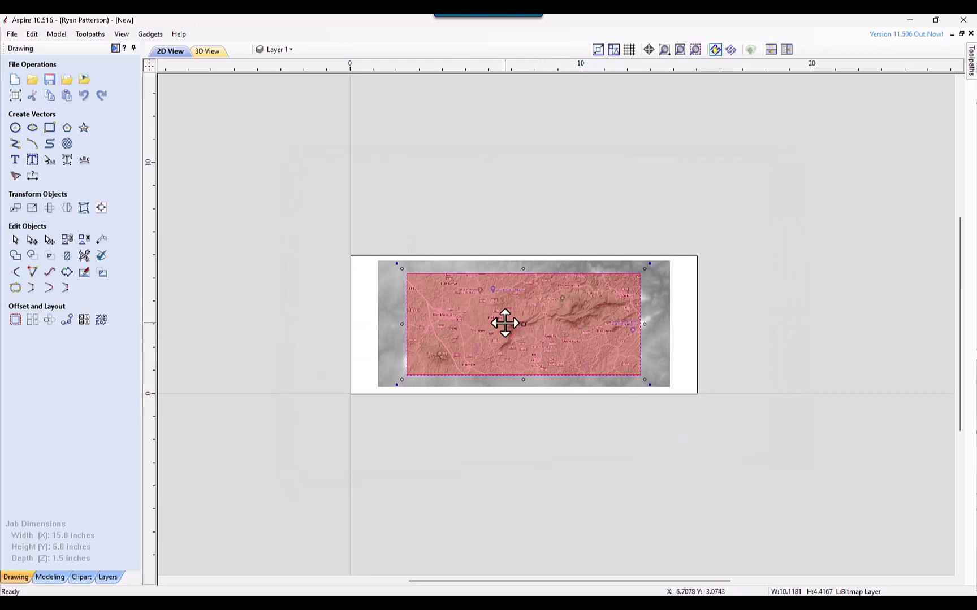
left_click_drag(509, 325, 188, 366)
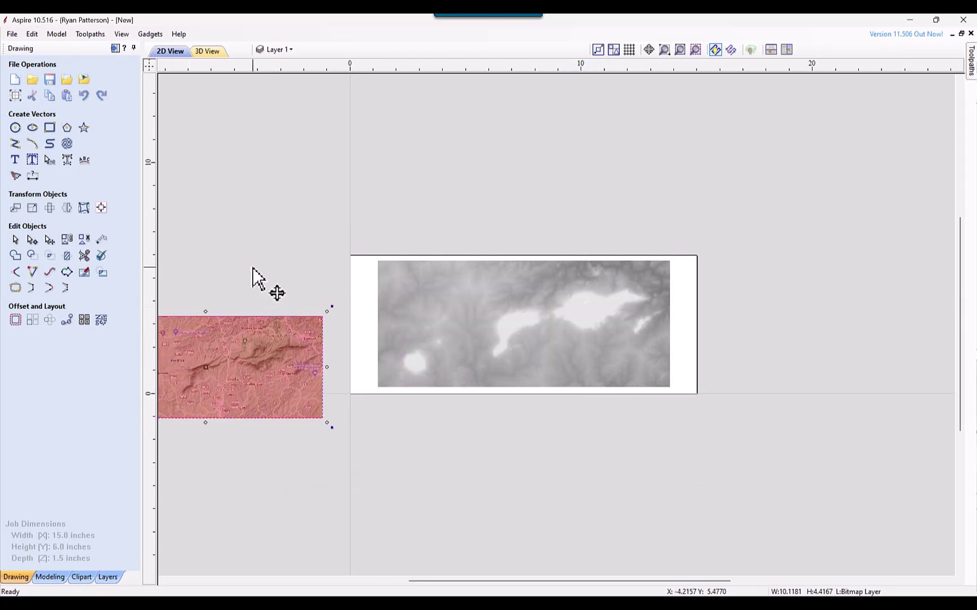
middle_click_drag(254, 269, 479, 298)
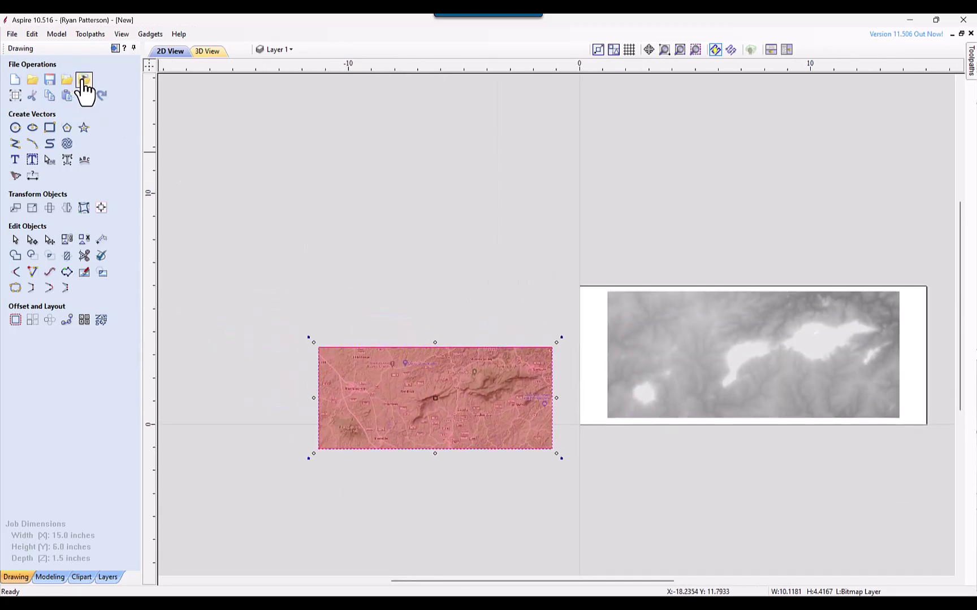
- Import the bitmap Route.png from the Maps folder and deselect it
left_click(84, 80)
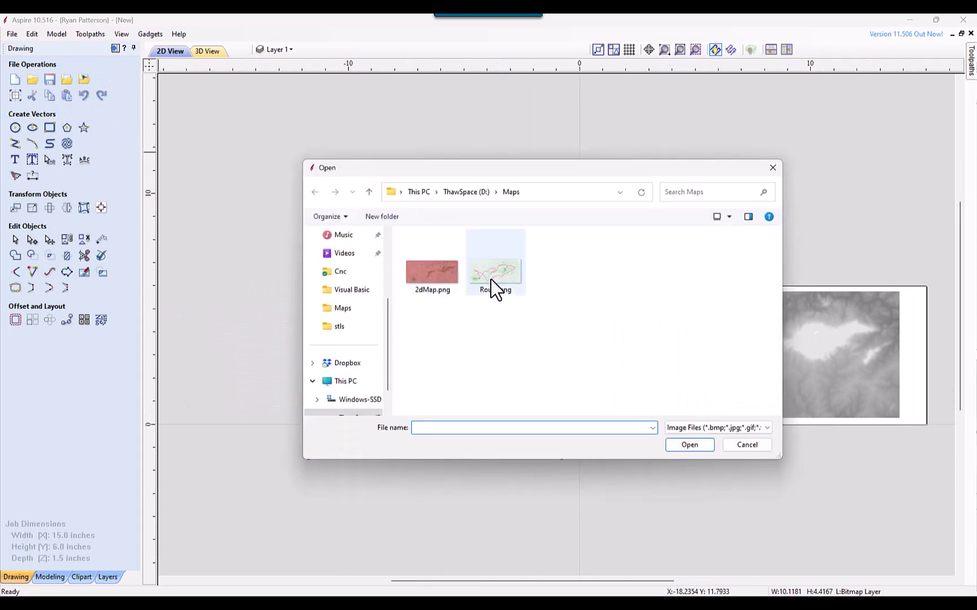
left_click(492, 277)
left_click(691, 446)
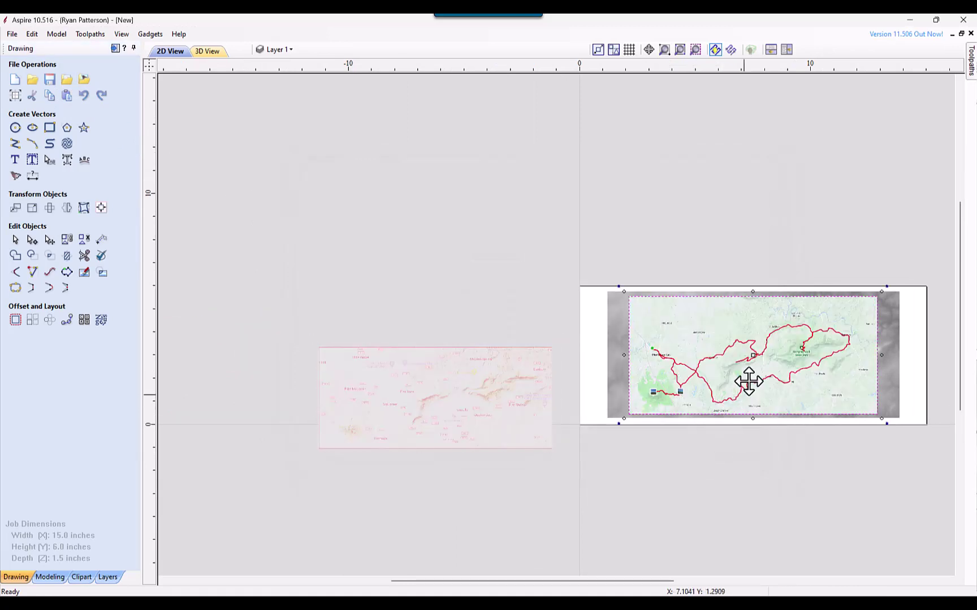
key("Delete")
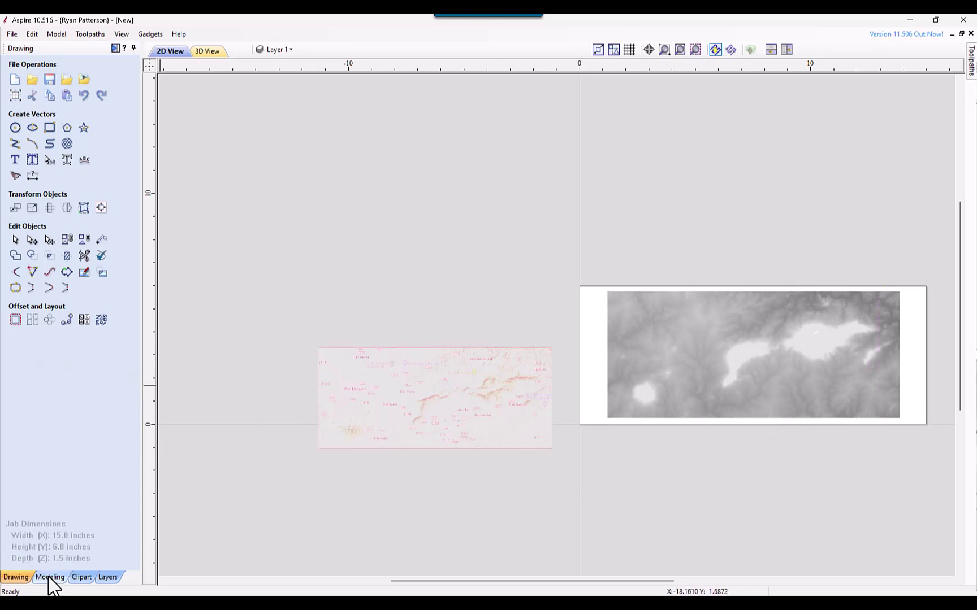
- Hide the terrain component, move the route image off the job to just above the 2D map image, and show the terrain again
left_click(50, 577)
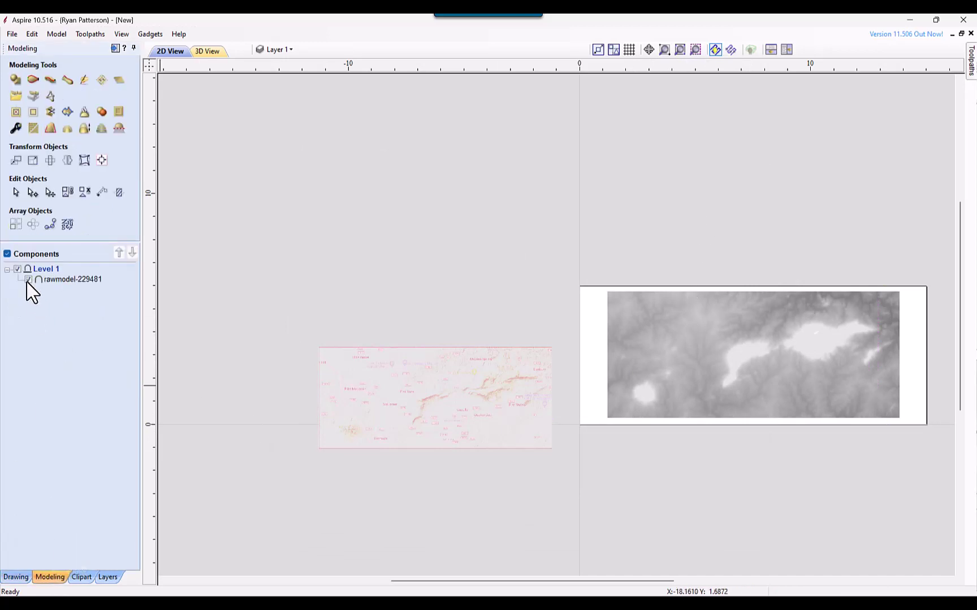
left_click(28, 280)
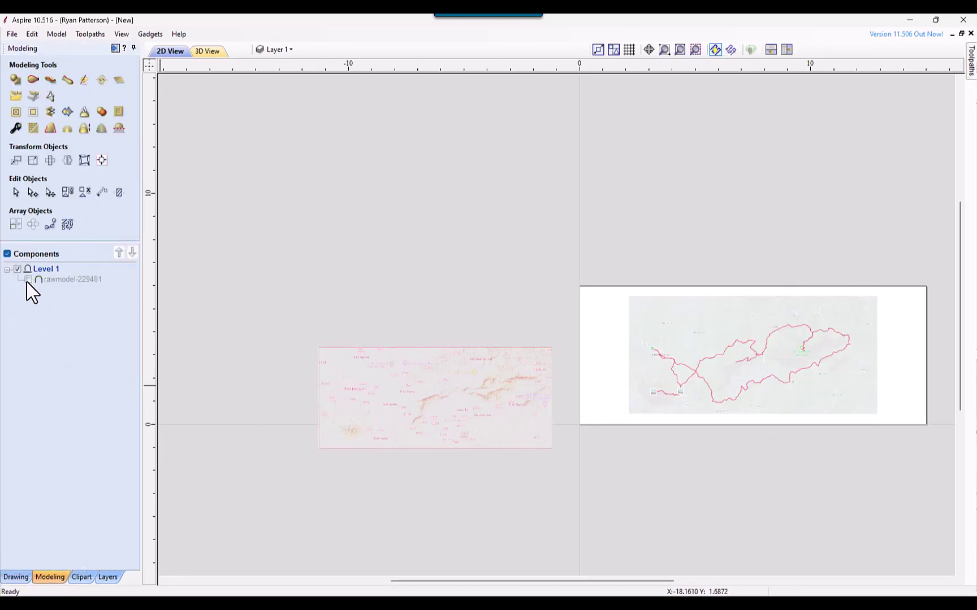
left_click(760, 356)
left_click_drag(760, 355, 434, 283)
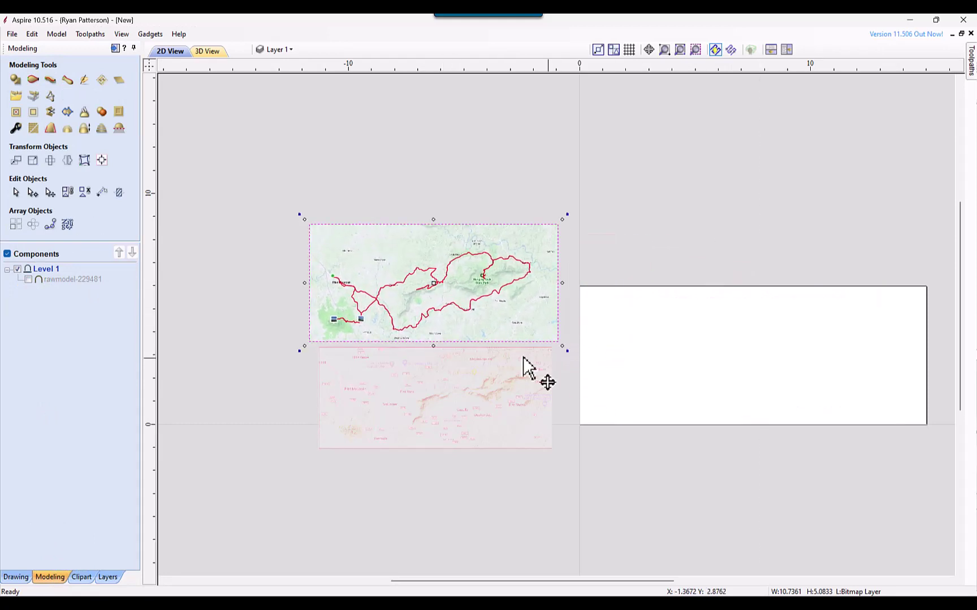
left_click(27, 280)
- Compare the route image, the 2D map image and the terrain component, checking each one's landmarks and extents
scroll(585, 382, "up", 3)
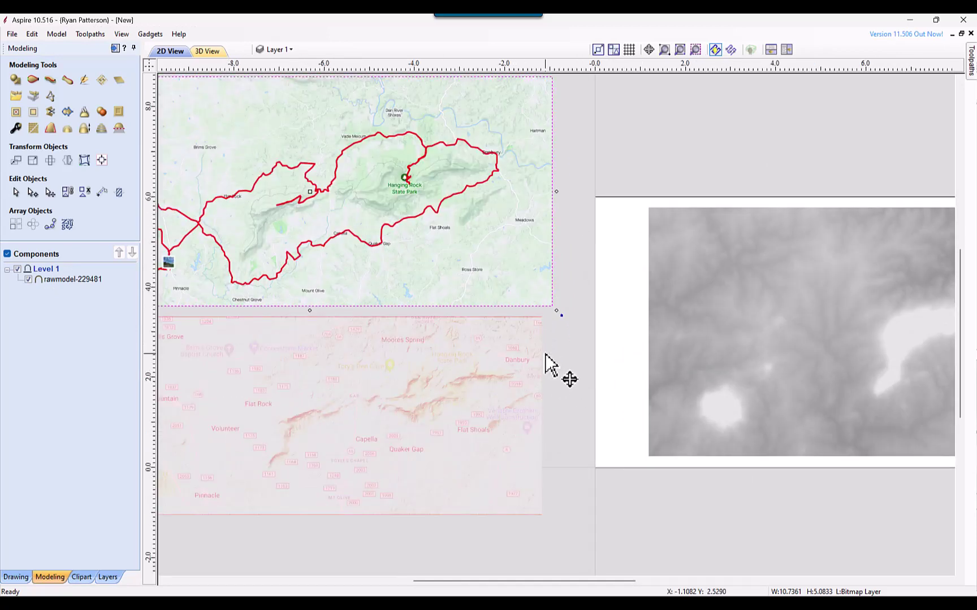
middle_click_drag(334, 374, 535, 421)
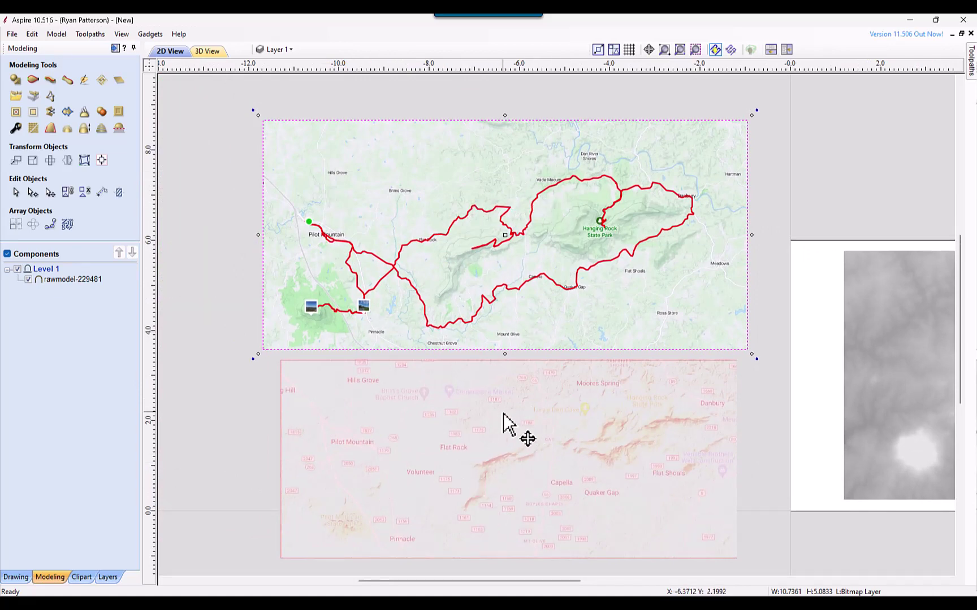
left_click(565, 460)
scroll(591, 412, "down", 2)
scroll(597, 415, "down", 2)
middle_click_drag(752, 534, 633, 463)
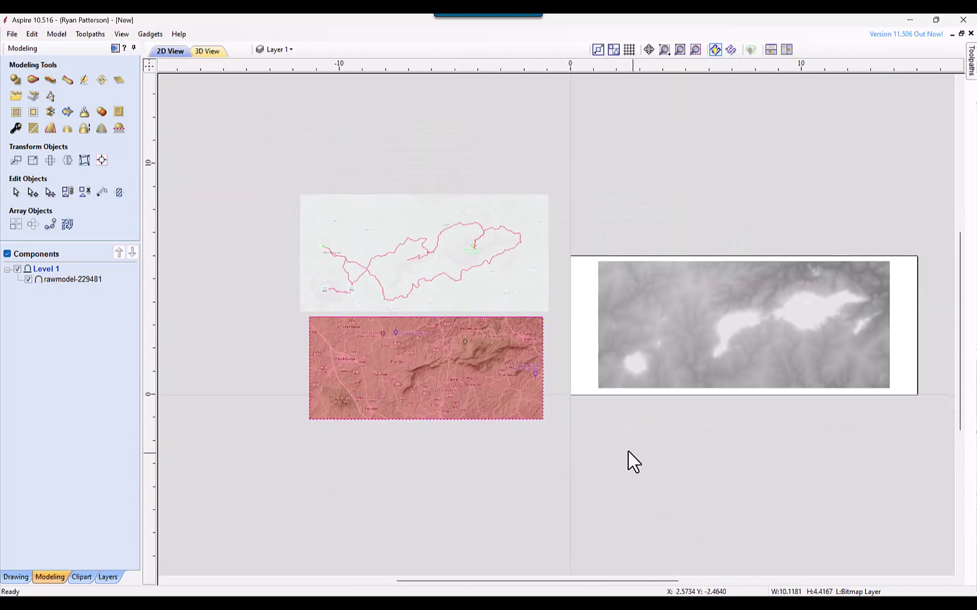
scroll(622, 452, "down", 1)
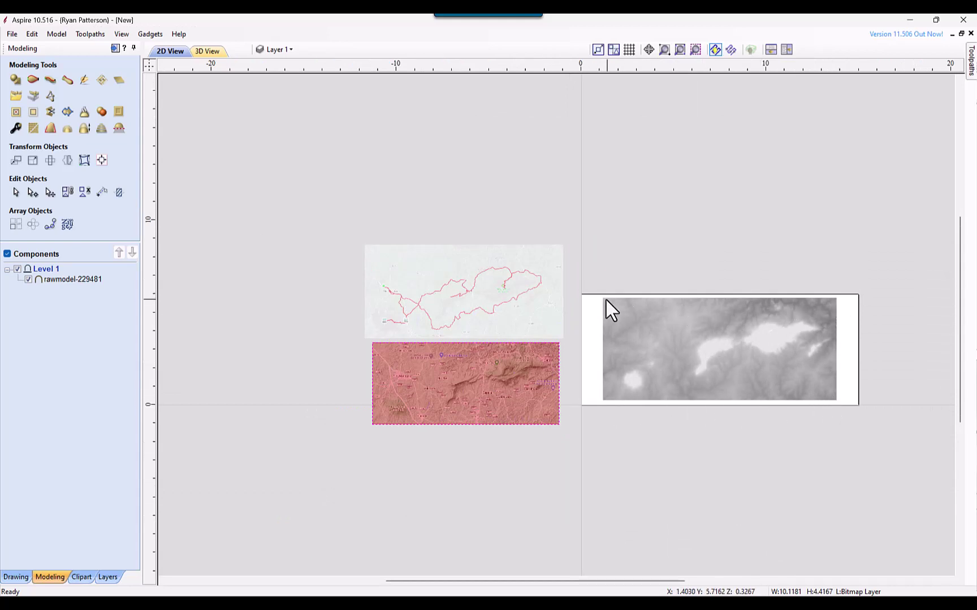
left_click(650, 361)
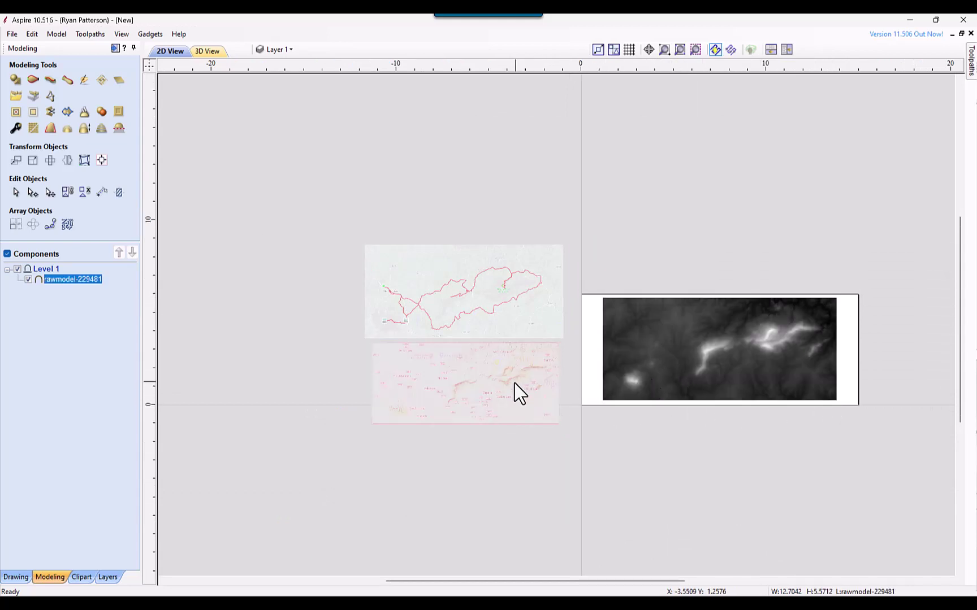
- Resize the 2D map image to the terrain component's width, 12.7042 inches, keeping its proportions, and move it clear below the route image
left_click(698, 480)
left_click(669, 365)
left_click(421, 411)
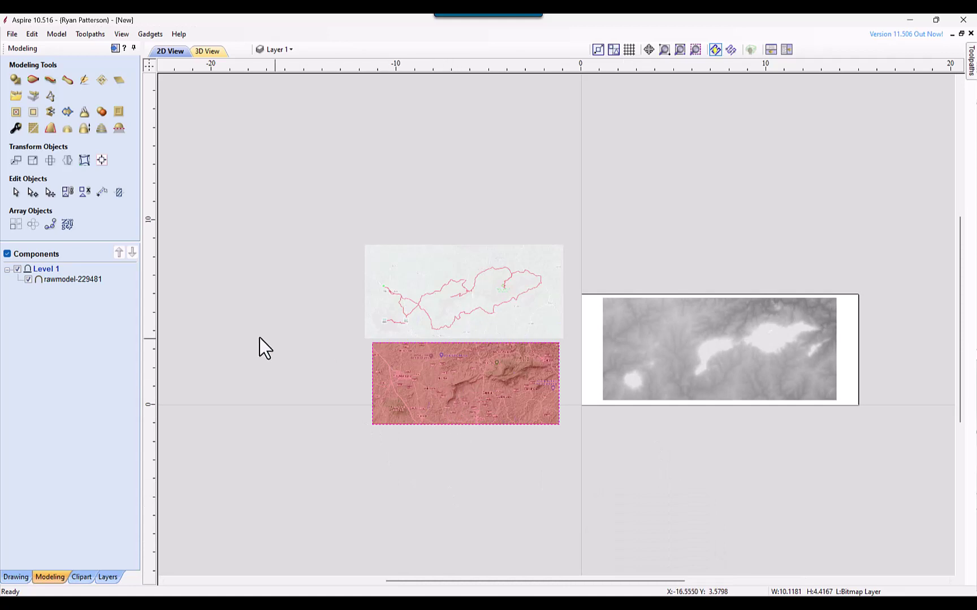
left_click(13, 576)
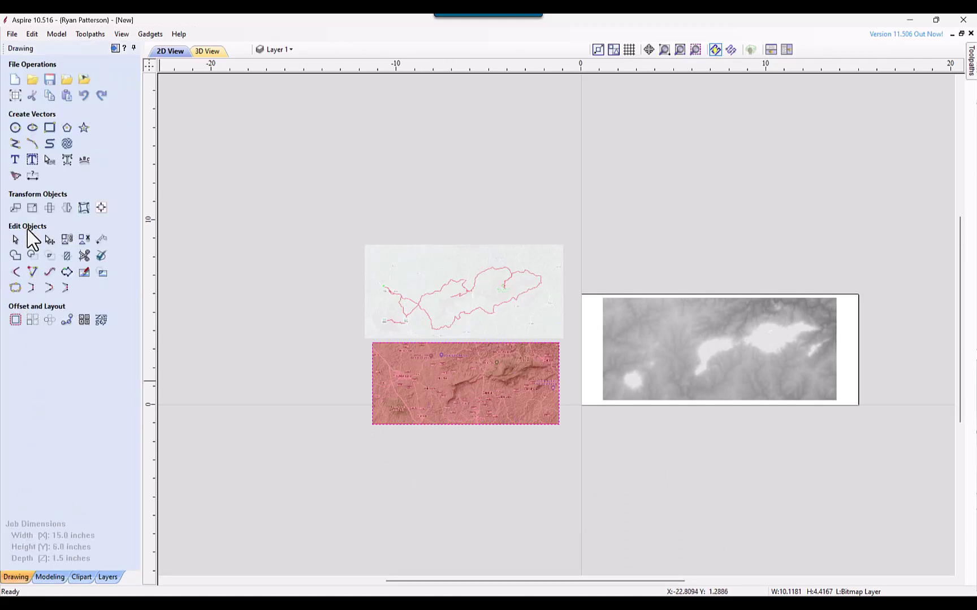
left_click(32, 208)
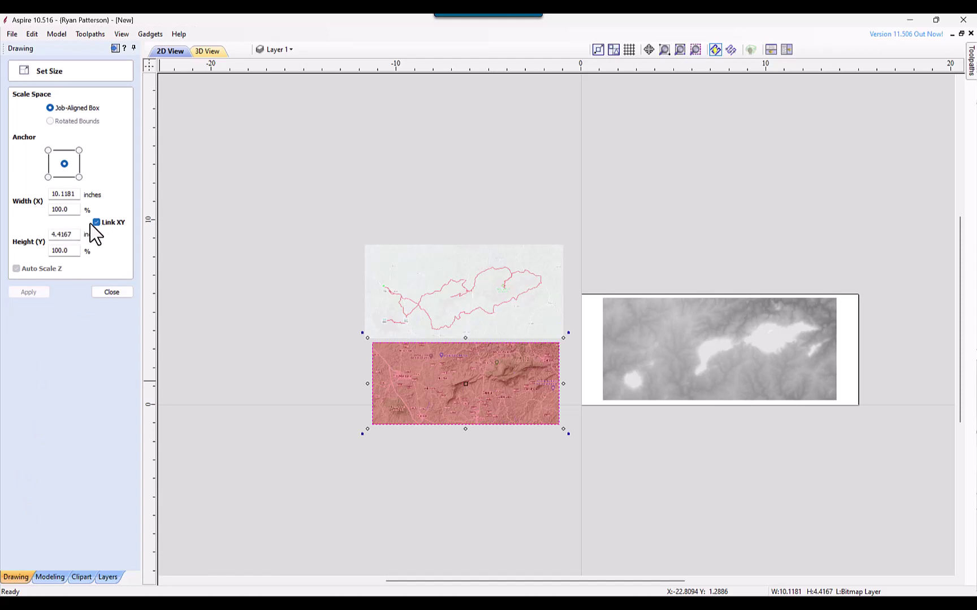
double_click(76, 194)
type("12.7042")
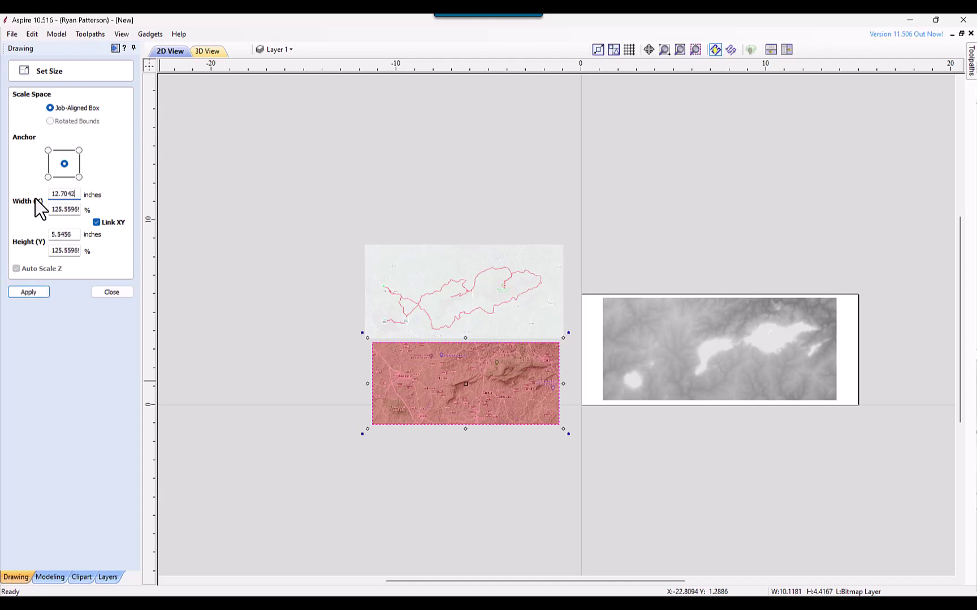
left_click(45, 292)
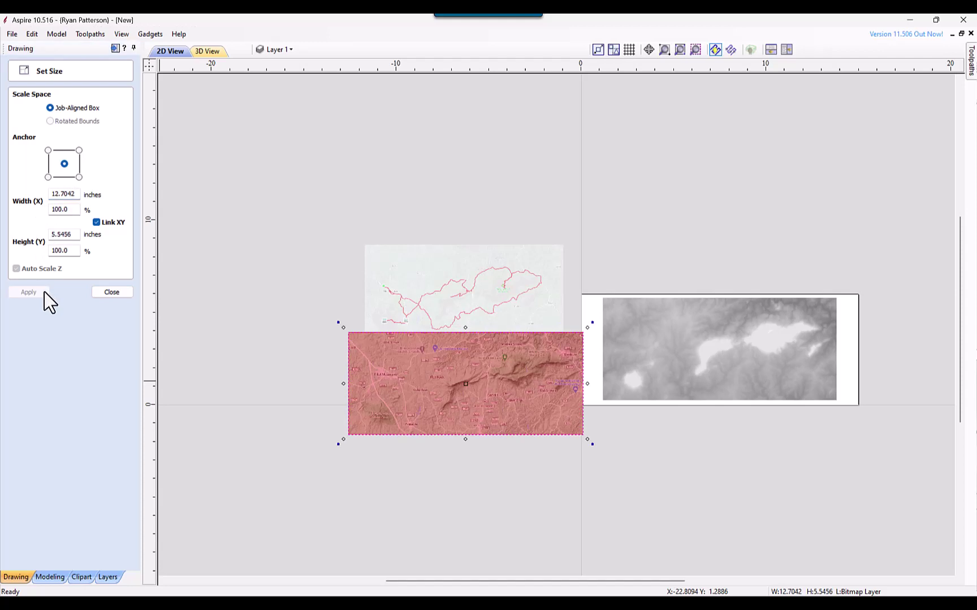
left_click(119, 292)
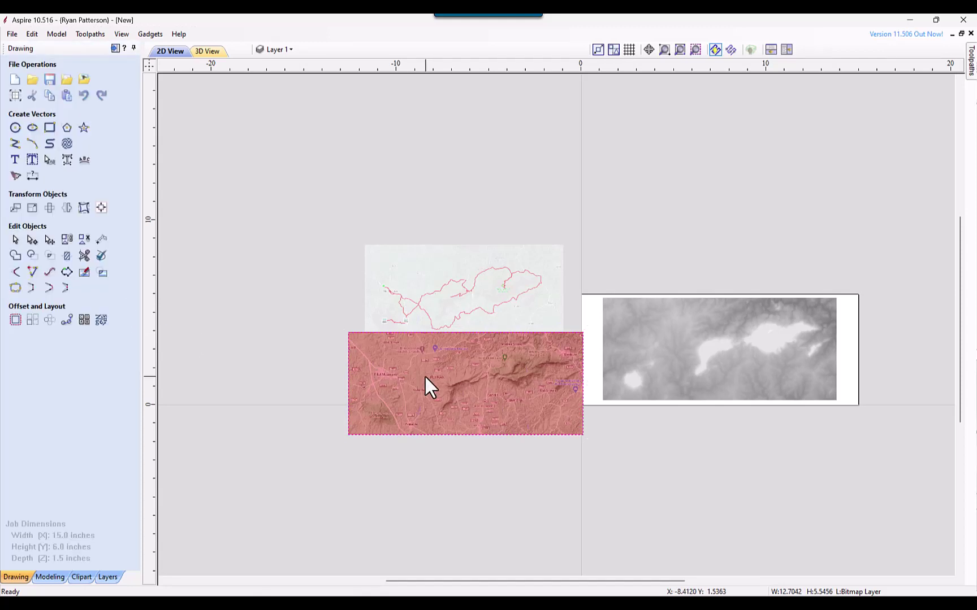
mouse_move(476, 390)
left_mouse_down()
mouse_move(710, 360)
mouse_move(447, 409)
mouse_move(465, 413)
left_mouse_up()
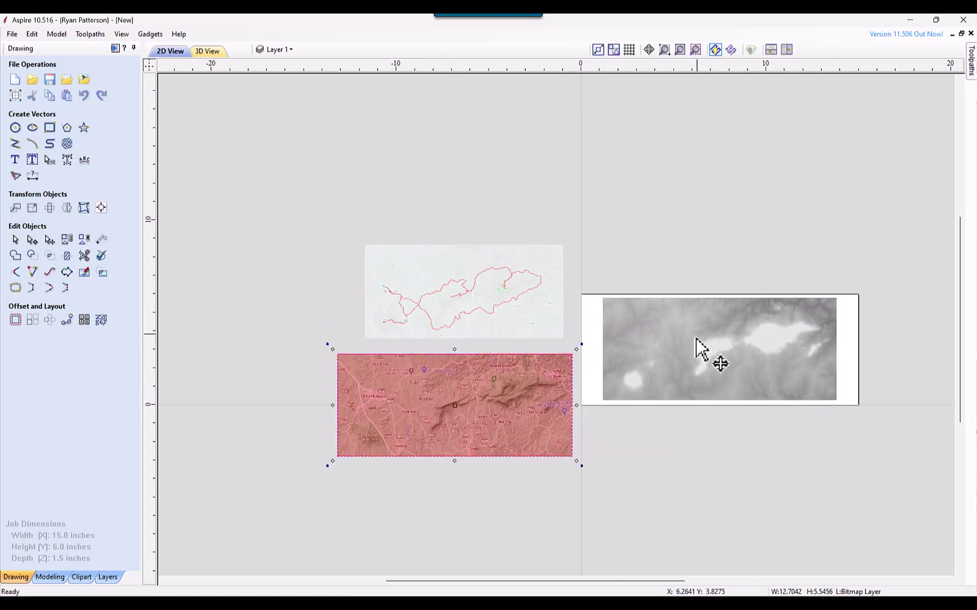
left_click(512, 308)
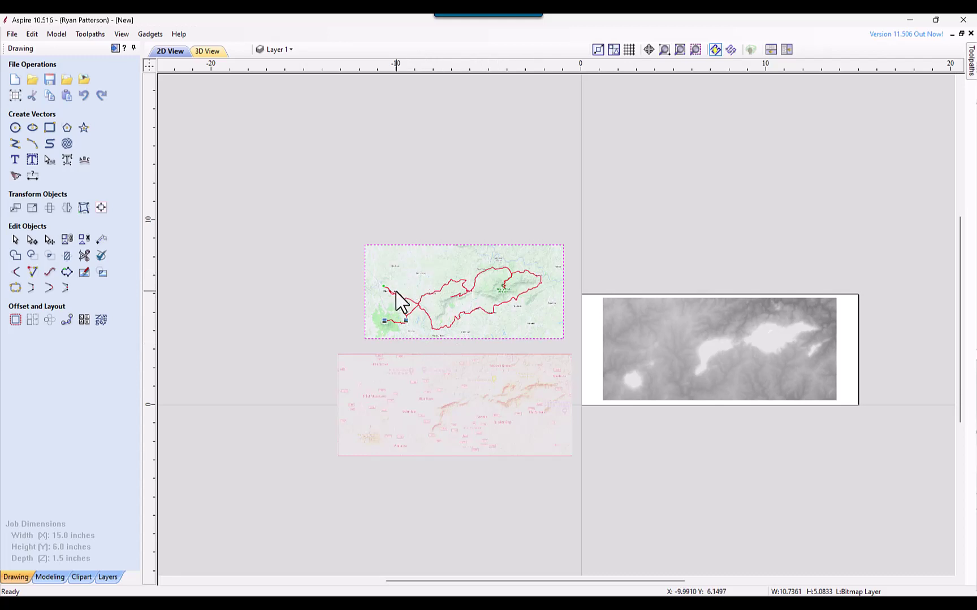
left_click(493, 412)
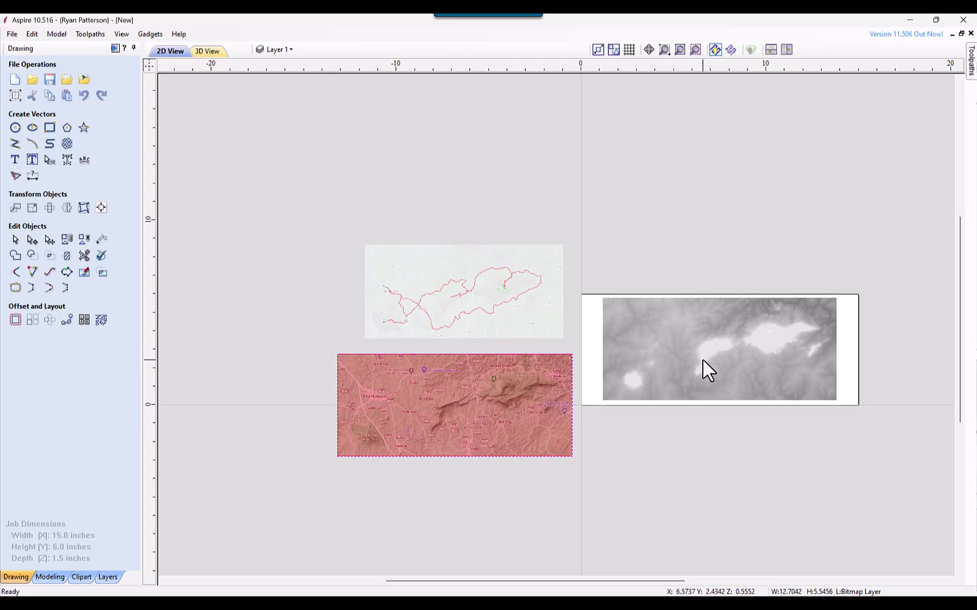
- Start a smooth curve at the green start marker near Pilot Mountain and trace the red route southeast to where it crosses itself
scroll(429, 294, "up", 4)
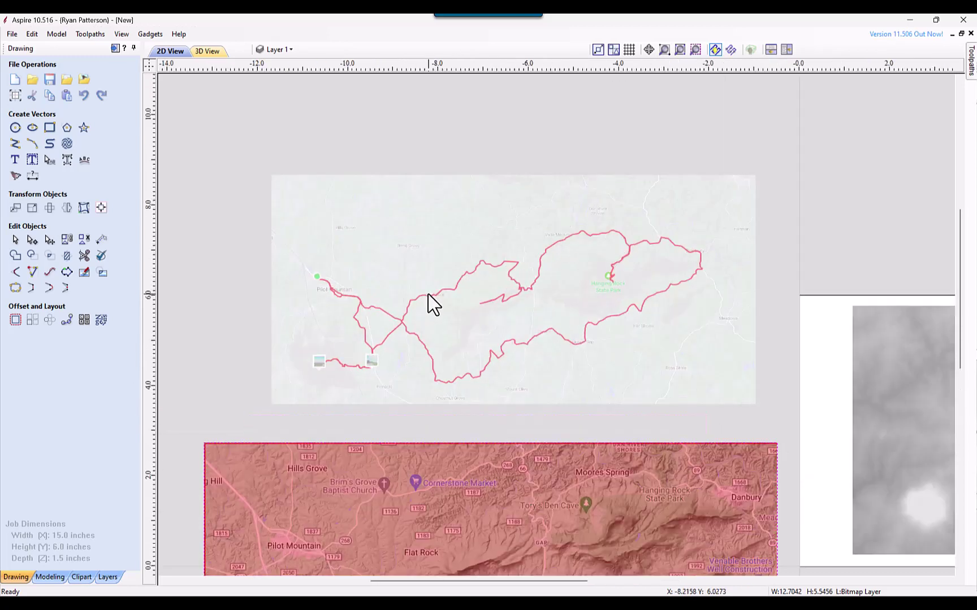
scroll(428, 305, "up", 1)
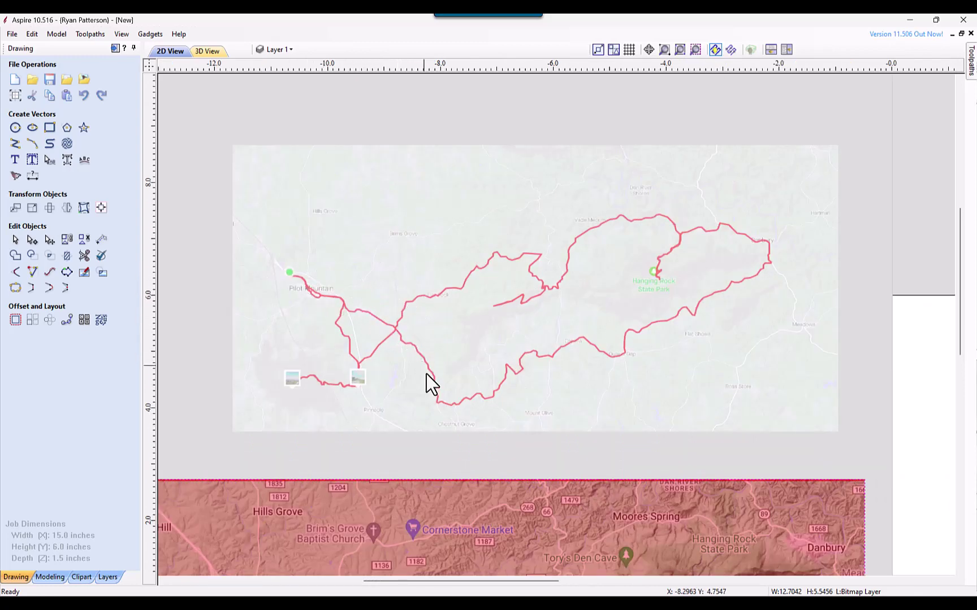
left_click(50, 145)
left_click_drag(301, 264, 290, 273)
scroll(289, 276, "up", 5)
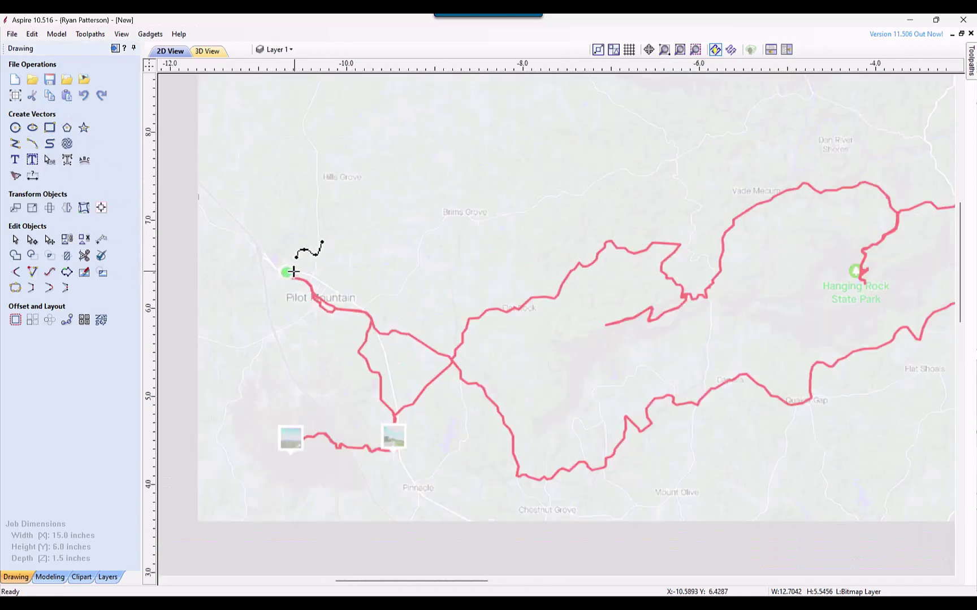
left_click(279, 275)
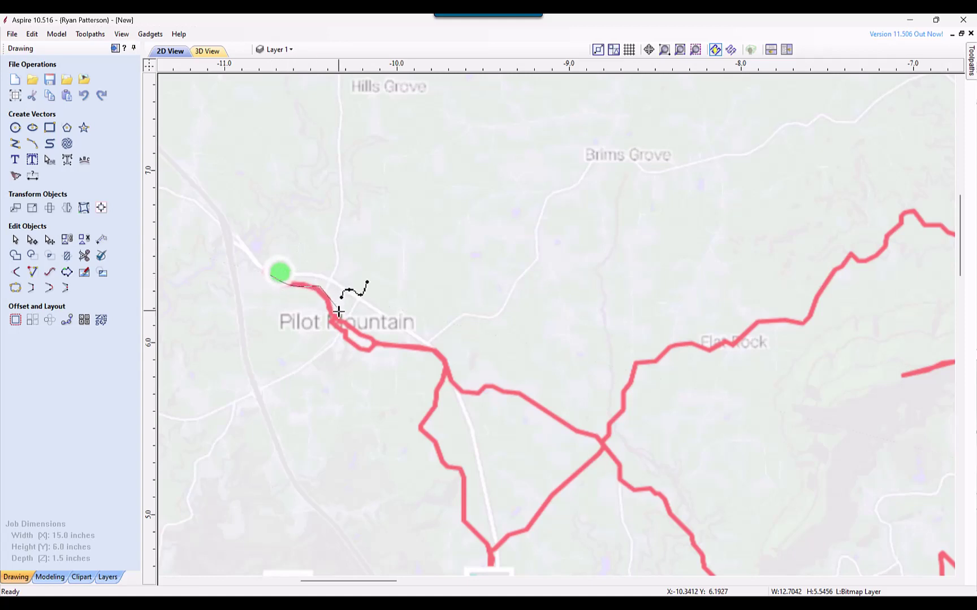
scroll(375, 342, "up", 4)
left_click(378, 341)
left_click(511, 357)
left_click(559, 432)
left_click(590, 462)
left_click(634, 454)
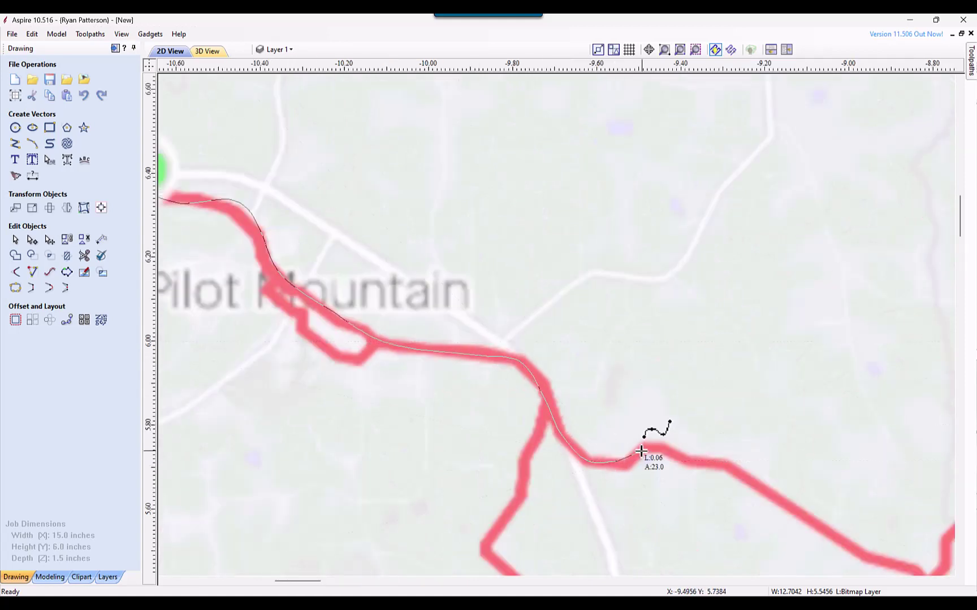
left_click(683, 464)
left_click(725, 466)
middle_click_drag(740, 477, 362, 262)
left_click(481, 339)
left_click(551, 366)
- Extend the curve from the crossing southeast along the red route, around its southernmost corner
left_click(594, 433)
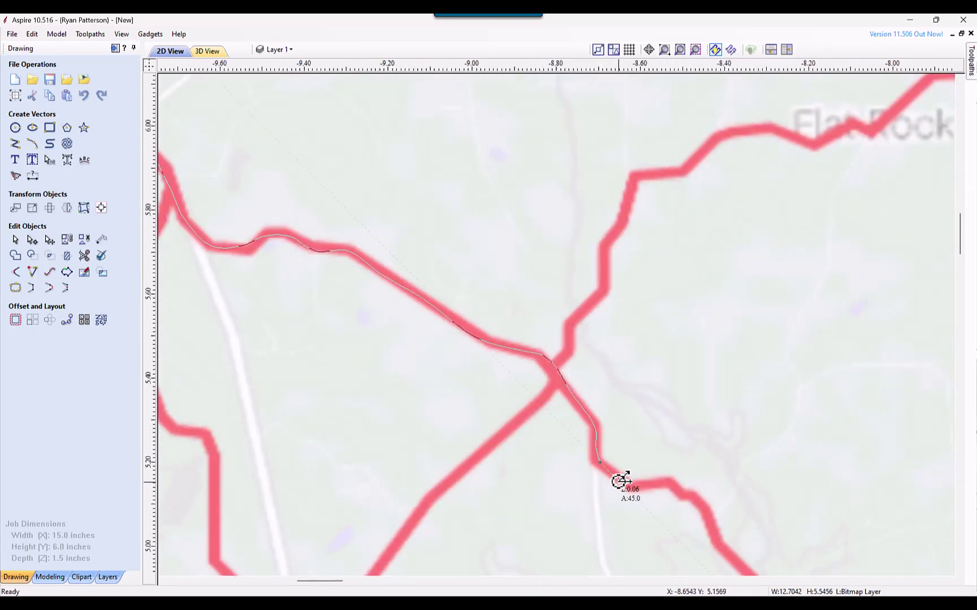
left_click(622, 483)
middle_click_drag(678, 492, 453, 202)
left_click(466, 270)
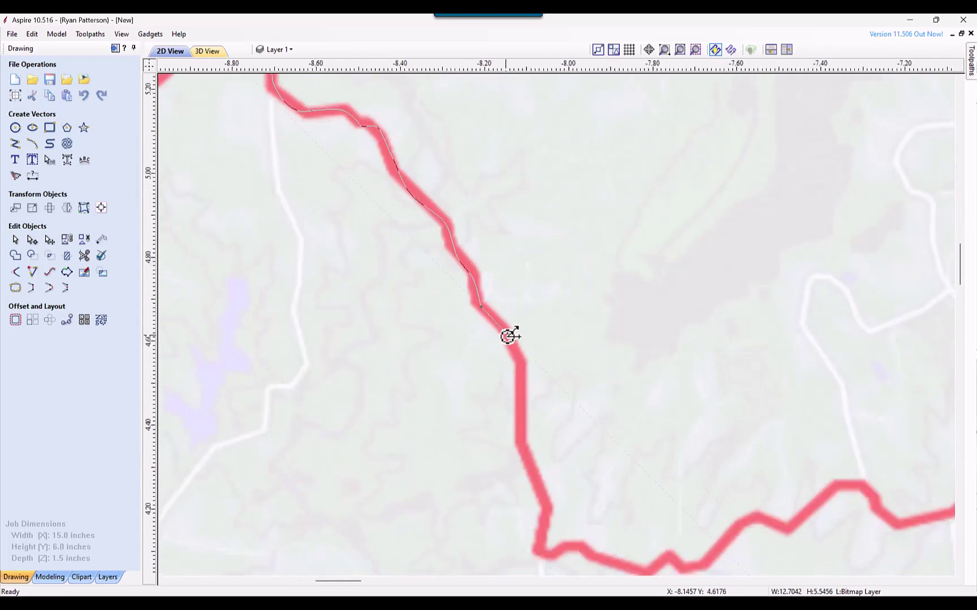
left_click(517, 362)
left_click(518, 418)
left_click(537, 484)
left_click(549, 511)
left_click(545, 538)
scroll(557, 537, "up", 2)
left_click(598, 560)
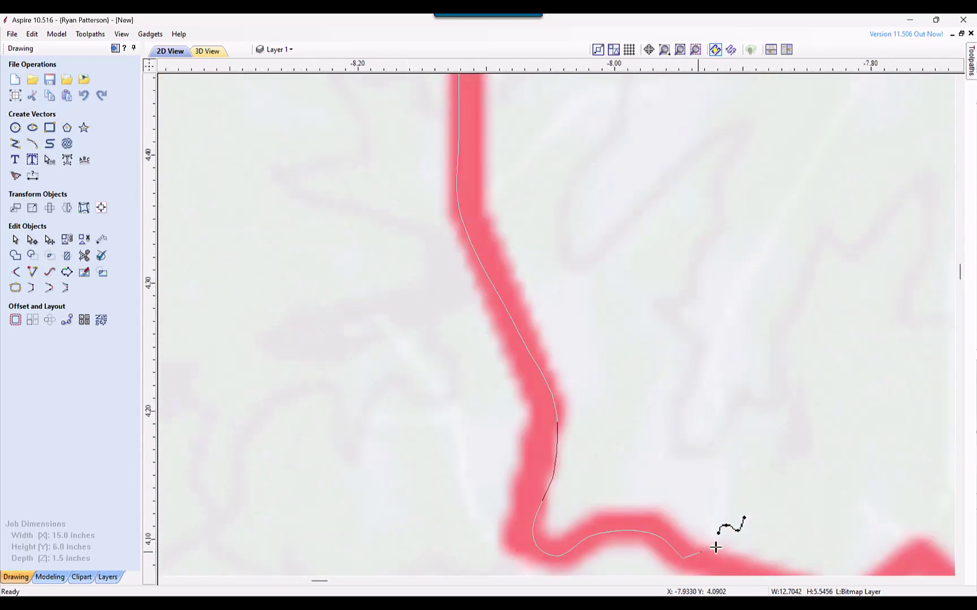
- Extend the curve east from the southernmost corner over the low bends to the short northward jog of the route
scroll(630, 557, "up", 1)
left_click(643, 574)
left_click(647, 327)
left_click(693, 366)
left_click(910, 214)
middle_click_drag(923, 218, 388, 229)
left_click(465, 249)
left_click(608, 129)
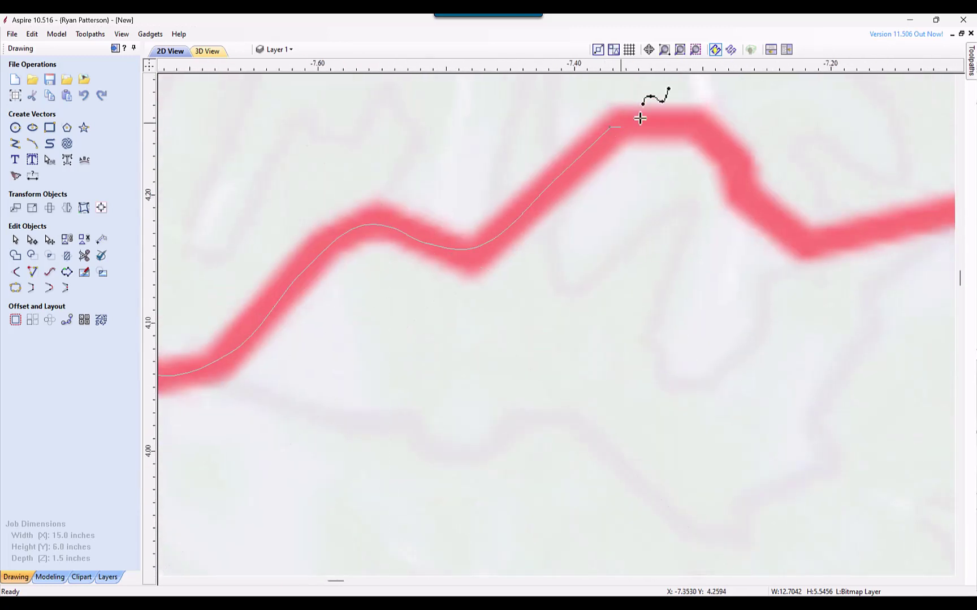
left_click(743, 176)
left_click(818, 231)
middle_click_drag(882, 224, 400, 299)
left_click(484, 279)
left_click(524, 228)
- Trace the route northeast from the jog through the sharp zigzag to the eastward stretch west of Capella
middle_click_drag(623, 156, 585, 422)
scroll(585, 423, "down", 4)
left_click(598, 367)
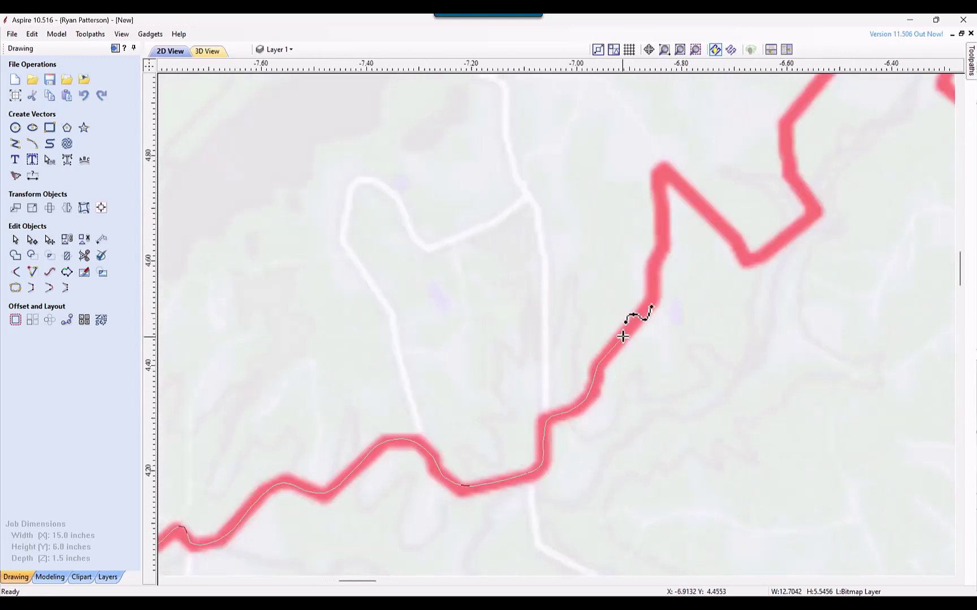
left_click(664, 247)
left_click(664, 169)
left_click(747, 258)
left_click(812, 210)
left_click(788, 167)
middle_click_drag(797, 129, 776, 183)
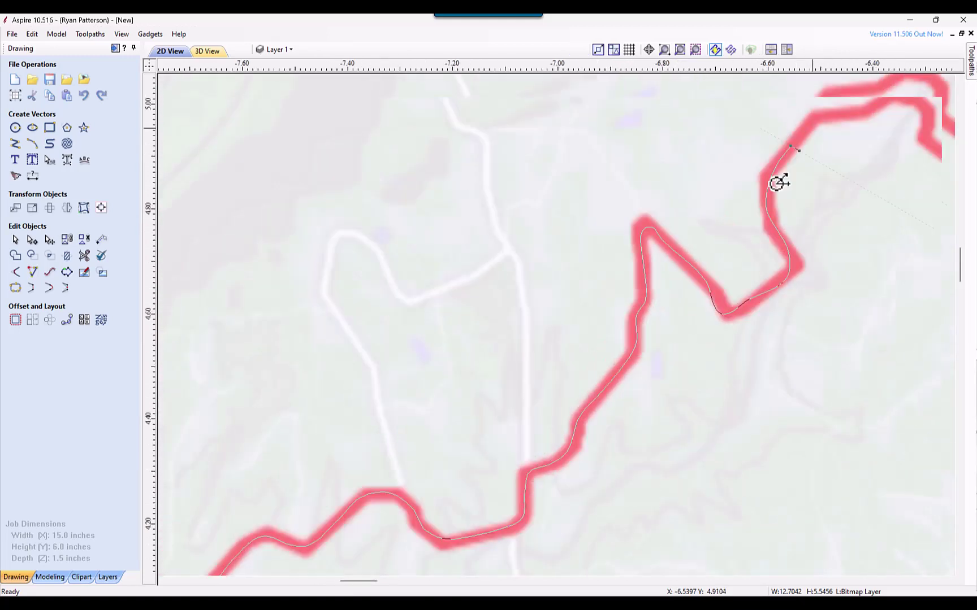
left_click(840, 113)
- Extend the curve along the route from the zigzag through Capella to the peak just east of its label
scroll(847, 113, "up", 3)
middle_click_drag(848, 113, 492, 406)
left_click(634, 451)
left_click(846, 458)
middle_click_drag(846, 458, 399, 373)
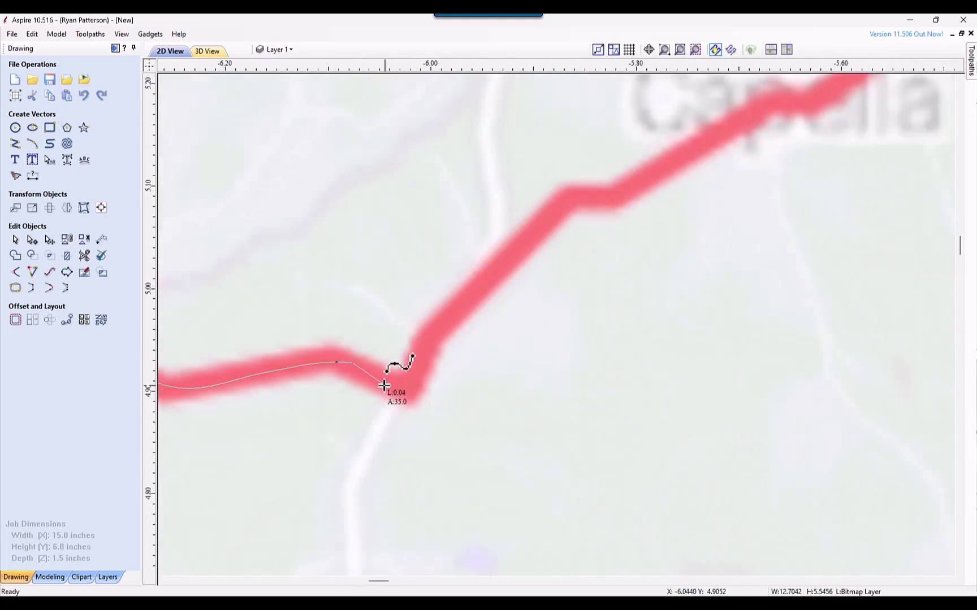
left_click(399, 378)
left_click(796, 98)
middle_click_drag(795, 98, 484, 338)
scroll(484, 338, "down", 1)
left_click(531, 339)
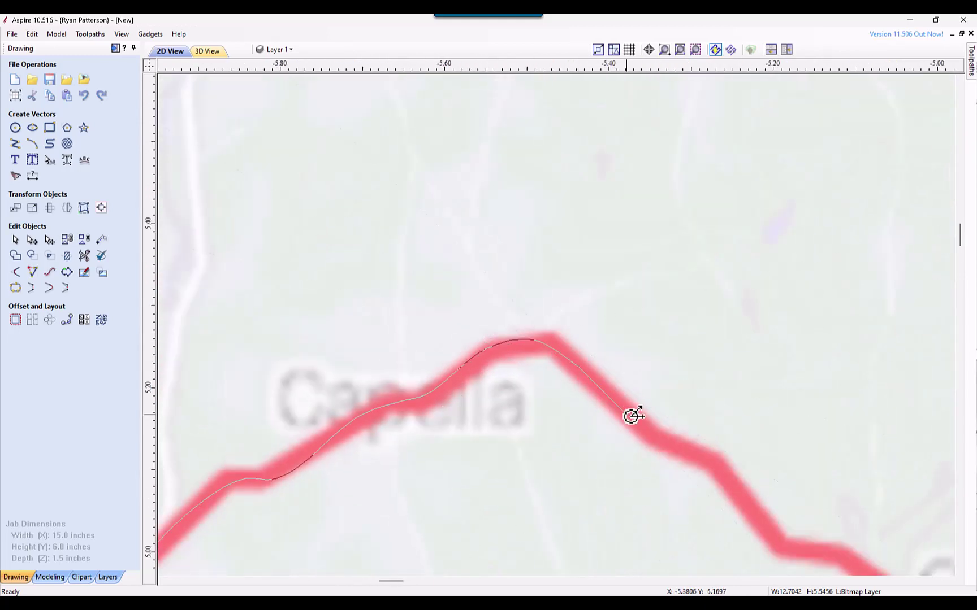
- Trace the route southeast from Capella and around the low bend to the corner at Quaker Gap
left_click(706, 457)
left_click(786, 541)
middle_click_drag(818, 502, 338, 263)
scroll(337, 264, "down", 1)
left_click(360, 310)
left_click(447, 362)
left_click(548, 346)
left_click(610, 315)
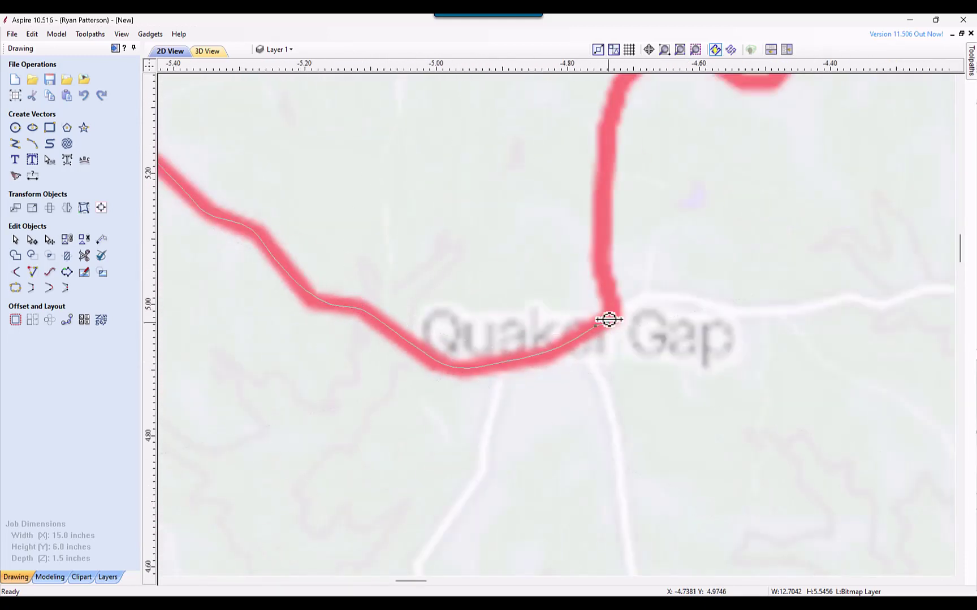
- Extend the curve north and east from Quaker Gap over the hump to the sharp notch north of Flat Shoals
middle_click_drag(580, 252, 520, 367)
left_click(554, 302)
left_click(650, 333)
left_click(828, 224)
middle_click_drag(828, 223, 260, 325)
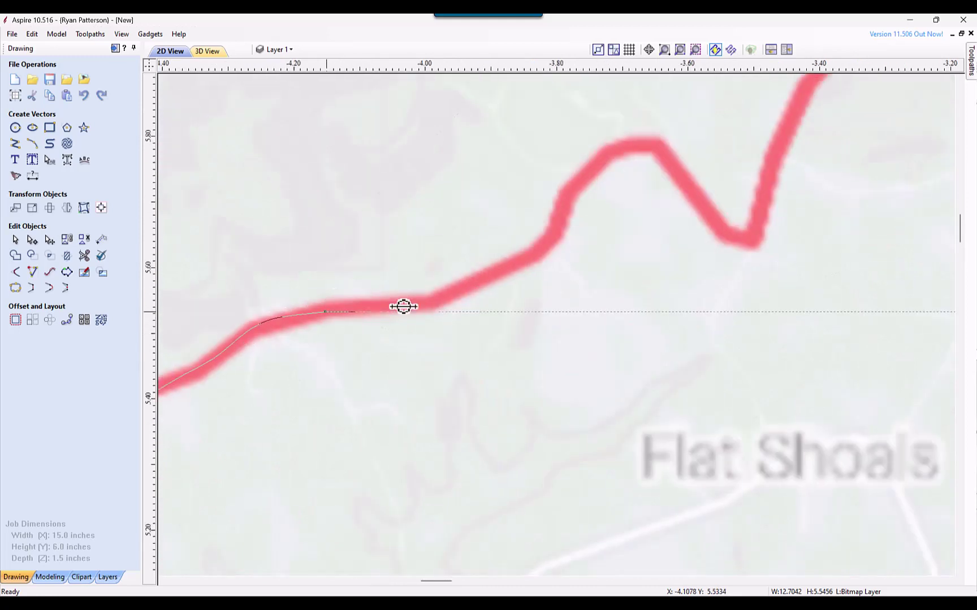
left_click(425, 300)
left_click(548, 242)
left_click(636, 138)
left_click(735, 237)
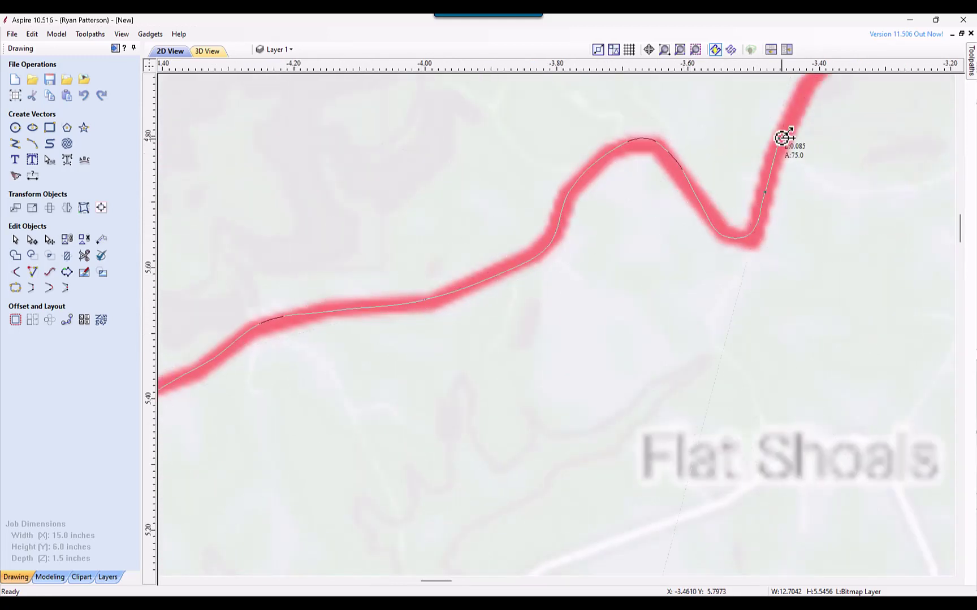
- Trace the route northeast from the notch north of Flat Shoals, past the next sharp peak and the shallow dip after it
left_click(806, 85)
middle_click_drag(806, 85, 531, 288)
left_click(575, 244)
left_click(674, 193)
left_click(818, 147)
left_click(860, 109)
middle_click_drag(874, 96, 639, 297)
left_click(670, 247)
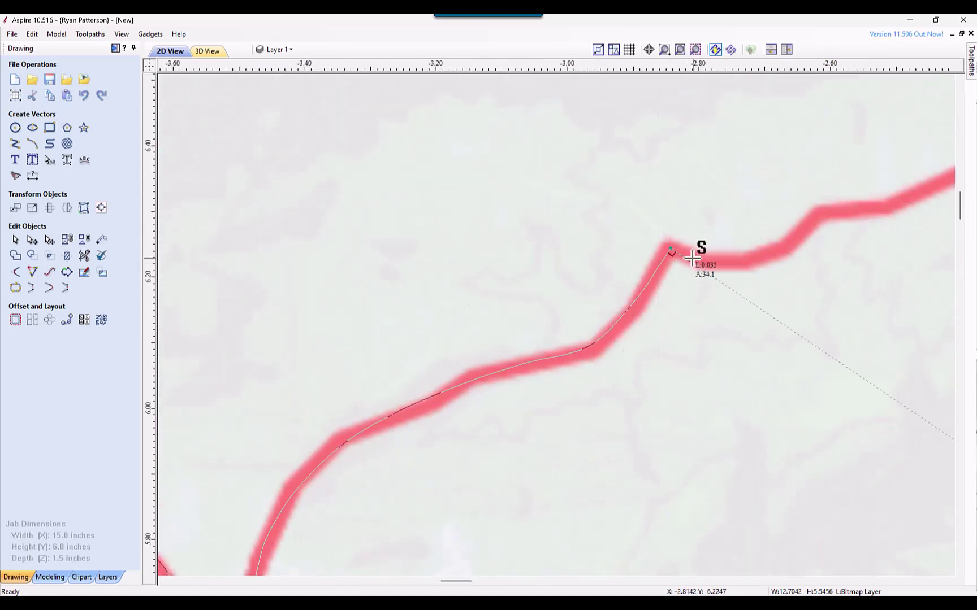
left_click(694, 261)
left_click(780, 244)
- Extend the curve to the route's easternmost corner, then north and around the bend at Danbury
middle_click_drag(843, 214, 354, 400)
left_click(476, 343)
left_click(556, 262)
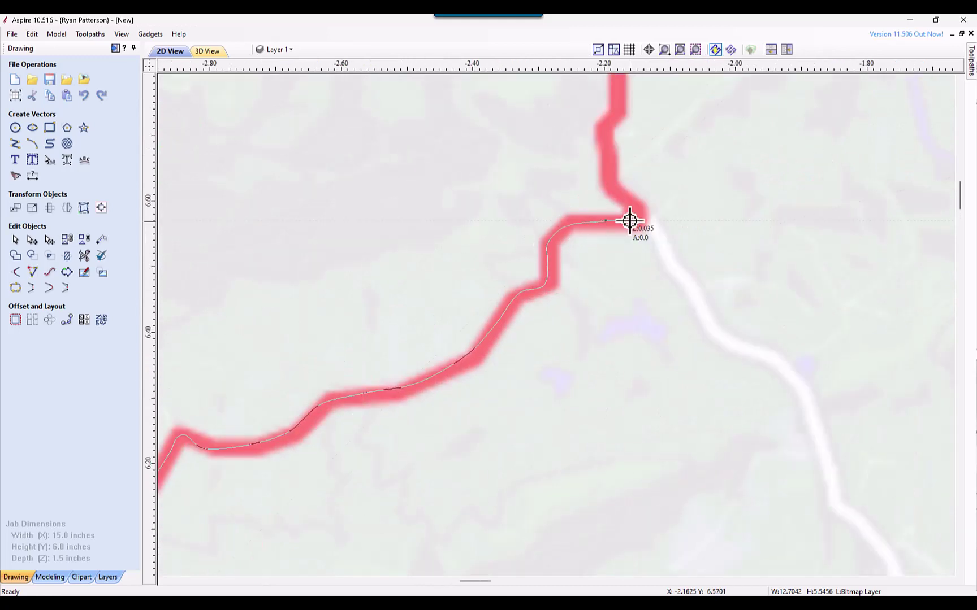
left_click(628, 221)
middle_click_drag(599, 127, 622, 368)
left_click(649, 327)
left_click(633, 226)
left_click(551, 200)
left_click(480, 218)
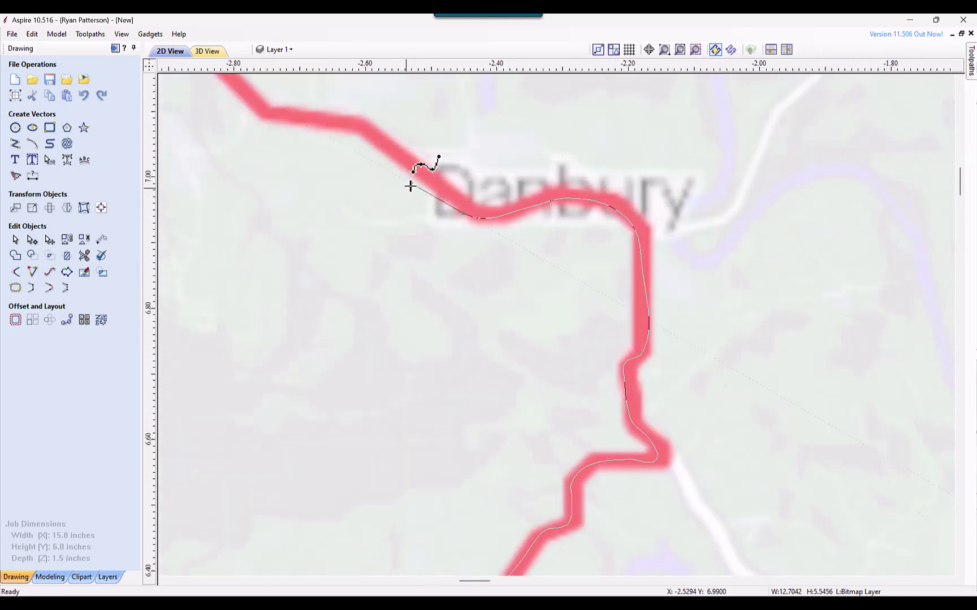
- Trace the route west from Danbury to the junction with the spur to Hanging Rock State Park
left_click(423, 178)
left_click(364, 136)
left_click(254, 106)
scroll(281, 181, "up", 1)
middle_click_drag(281, 181, 673, 479)
left_click(502, 265)
left_click(401, 252)
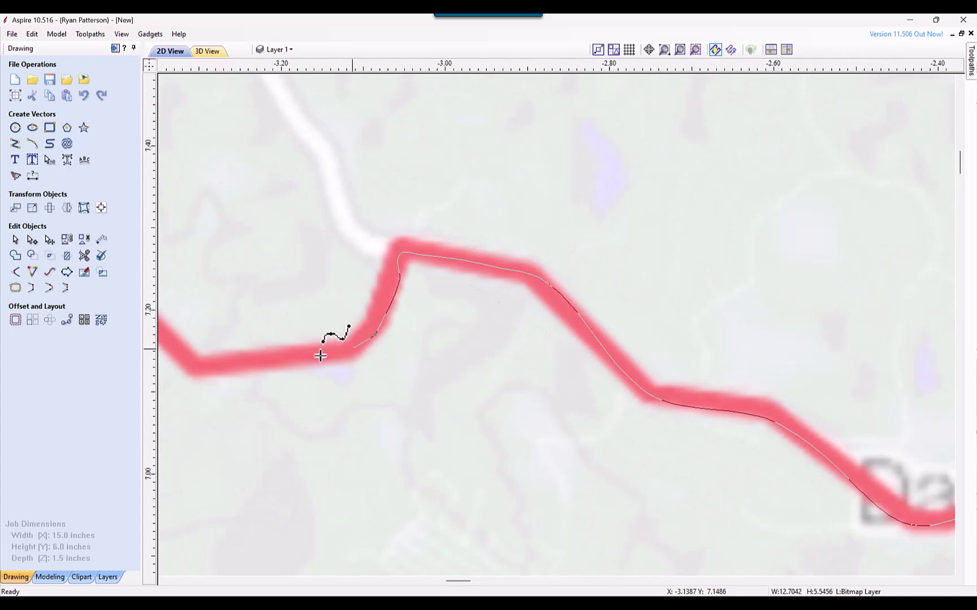
left_click(193, 356)
middle_click_drag(222, 362, 610, 406)
left_click(522, 351)
left_click(249, 426)
left_click(218, 449)
- Extend the curve from the Hanging Rock junction northwest over the top of the loop and west to Vade Mecum
scroll(219, 448, "down", 7)
middle_click_drag(218, 448, 577, 397)
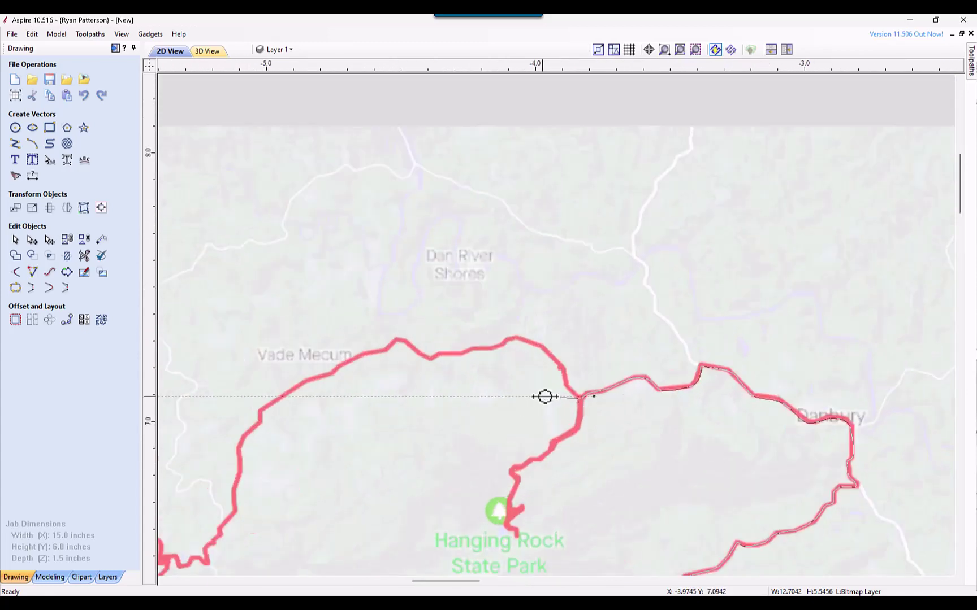
scroll(545, 397, "up", 8)
left_click(681, 349)
left_click(651, 243)
left_click(572, 139)
middle_click_drag(552, 164, 729, 322)
scroll(729, 322, "down", 1)
left_click(597, 217)
left_click(541, 234)
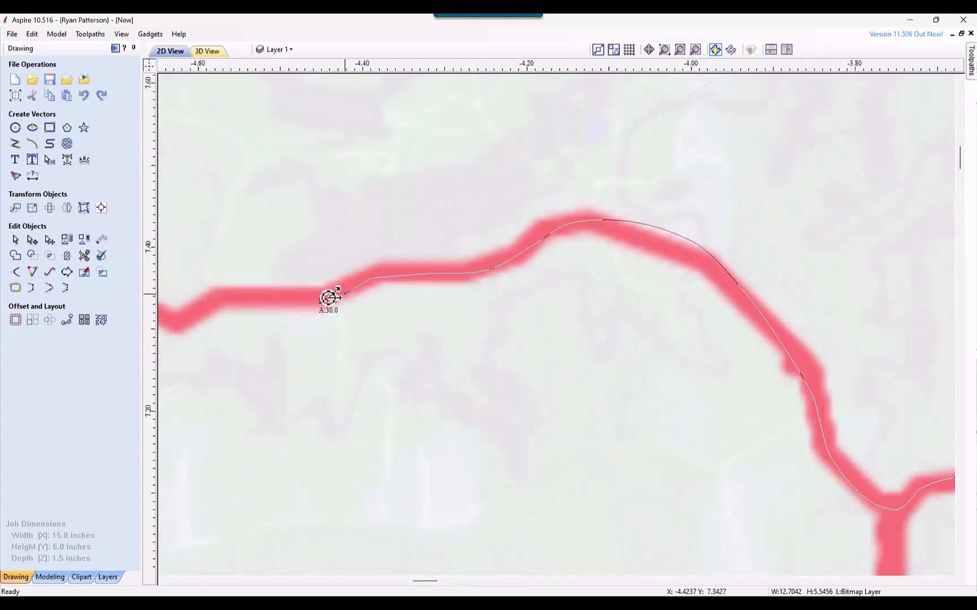
left_click(191, 313)
middle_click_drag(209, 322, 531, 368)
left_click(356, 280)
left_click(201, 349)
middle_click_drag(201, 348, 651, 284)
left_click(497, 338)
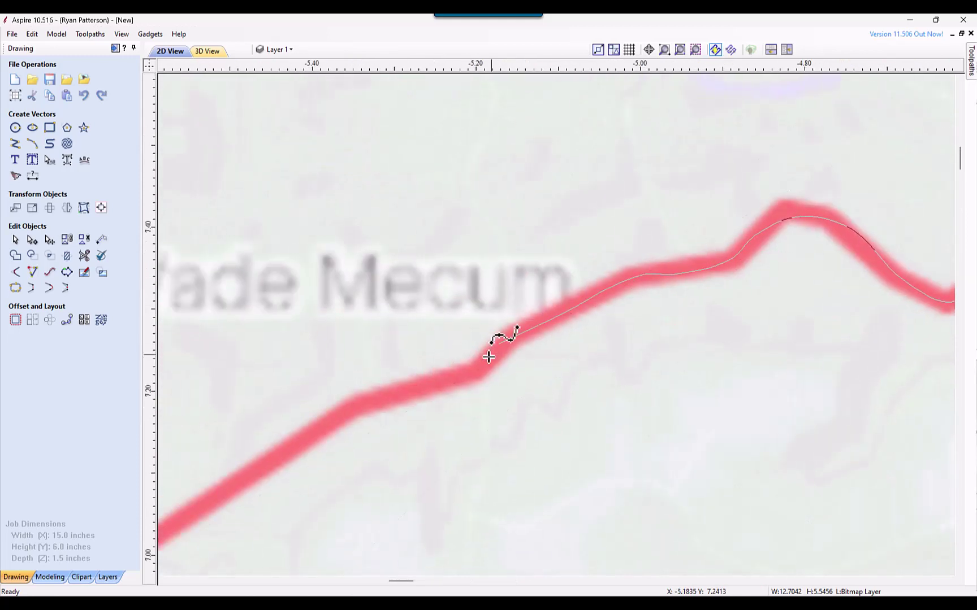
- Trace the route southwest from Vade Mecum and around the bend where it turns south
left_click(295, 445)
left_click(203, 514)
middle_click_drag(203, 514, 693, 264)
left_click(631, 308)
left_click(621, 365)
left_click(527, 484)
- Extend the curve south from the bend below Vade Mecum and then southwest toward the short zigzags
middle_click_drag(537, 526, 459, 277)
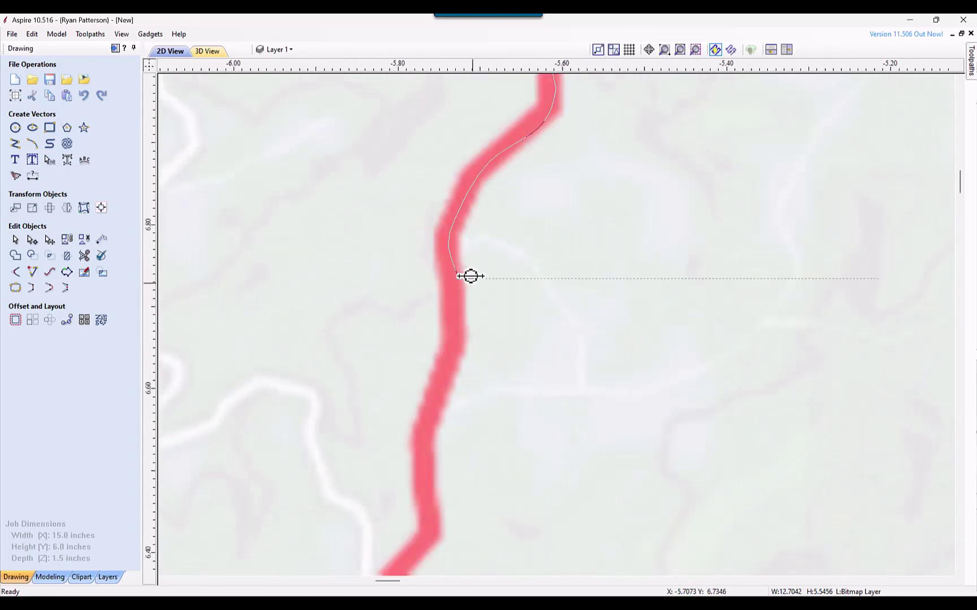
left_click(457, 346)
left_click(423, 431)
left_click(436, 503)
left_click(425, 542)
middle_click_drag(423, 544, 626, 232)
scroll(588, 271, "down", 1)
left_click(577, 300)
scroll(581, 309, "up", 1)
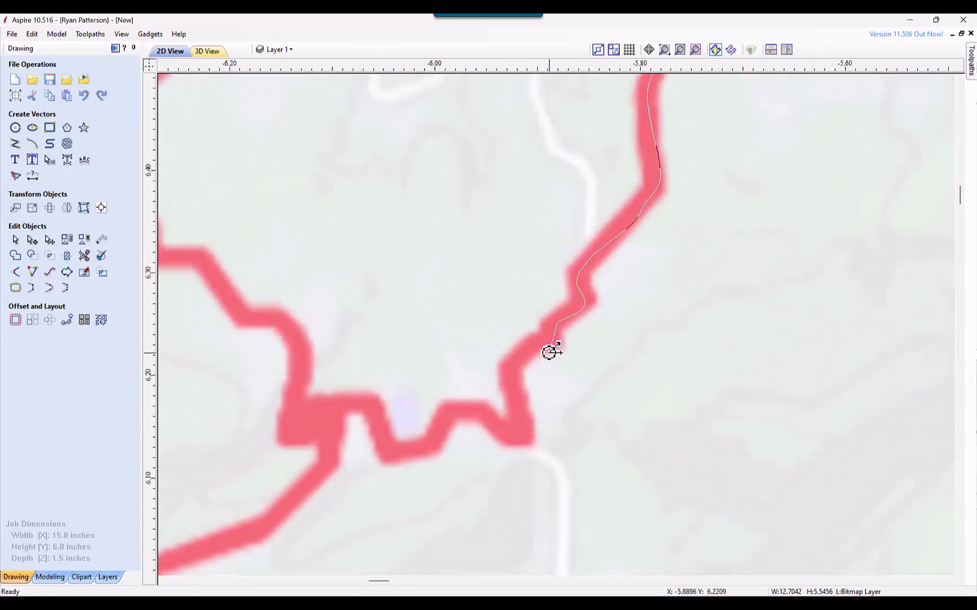
- Trace the zigzags southwest and west to the thick junction where the short southwestern spur branches off
scroll(530, 360, "up", 4)
left_click(434, 414)
left_click(449, 485)
left_click(464, 545)
middle_click_drag(464, 546, 516, 296)
left_click(515, 349)
left_click(404, 277)
middle_click_drag(253, 354, 611, 368)
scroll(611, 366, "down", 4)
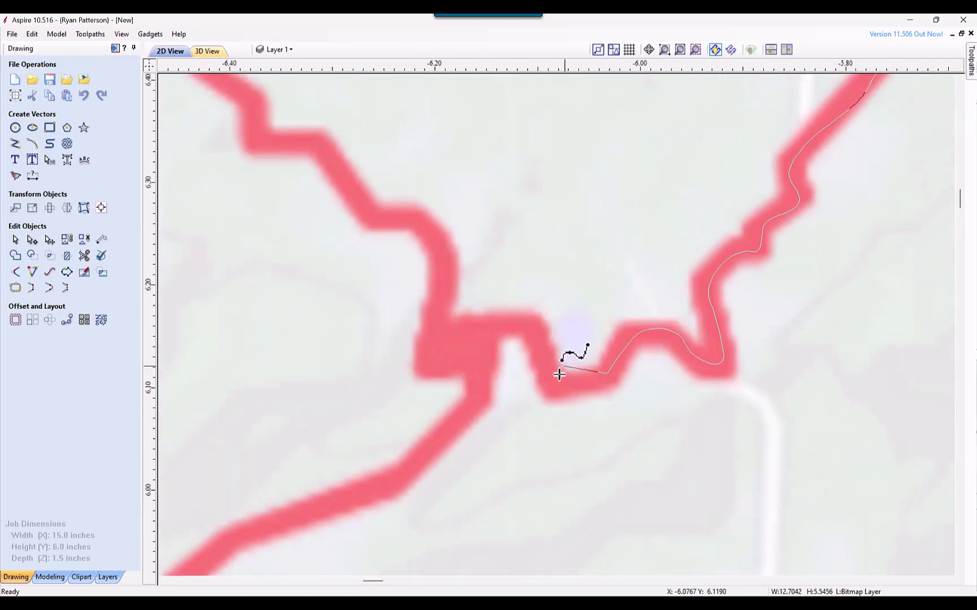
left_click(517, 320)
left_click(462, 331)
- Trace the route north from the spur junction and northwest along the stepped section to its western corner
scroll(461, 289, "down", 2)
scroll(452, 294, "up", 6)
left_click(423, 316)
left_click(450, 211)
middle_click_drag(355, 95, 656, 348)
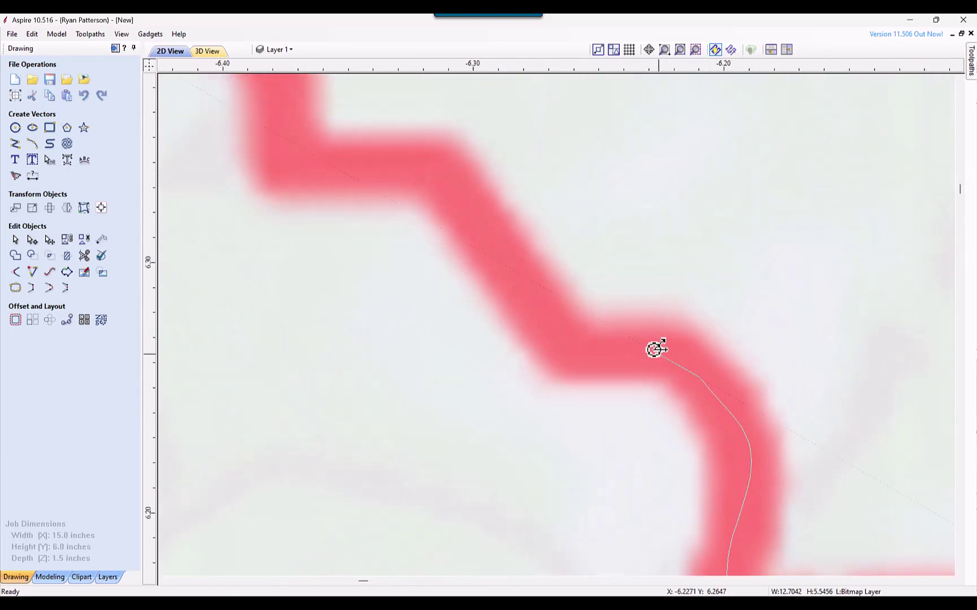
left_click(520, 255)
left_click(437, 161)
left_click(321, 156)
- Extend the curve north around the next bend and northeast to the route's sharp corner
middle_click_drag(294, 136, 393, 330)
scroll(390, 322, "down", 4)
left_click(386, 292)
left_click(322, 245)
left_click(343, 160)
middle_click_drag(433, 113, 565, 444)
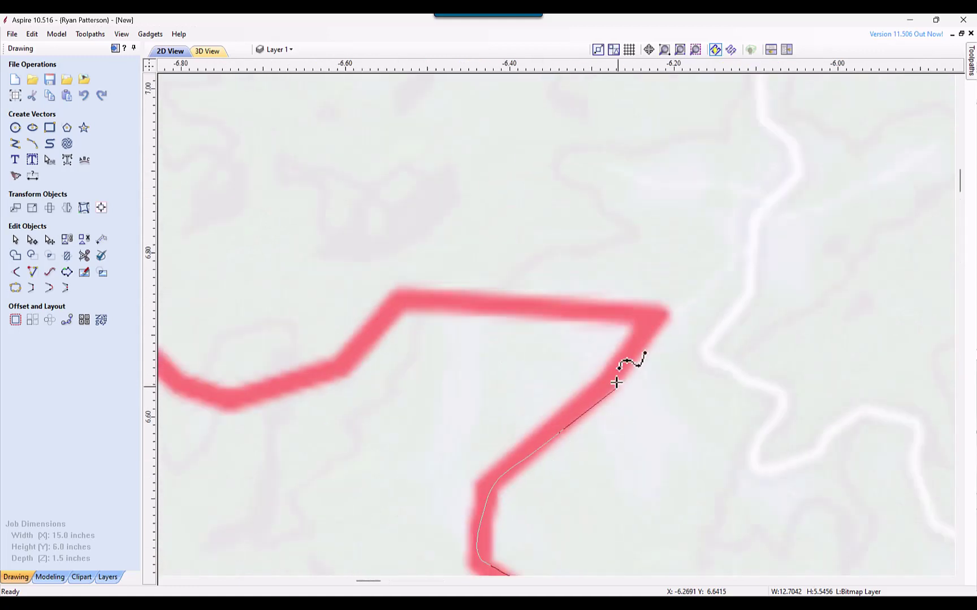
left_click(646, 312)
- Trace the route west from the sharp corner, over the next crest and southwest toward Flat Rock
left_click(569, 304)
left_click(403, 300)
left_click(345, 366)
left_click(236, 395)
middle_click_drag(184, 385, 527, 397)
scroll(529, 398, "down", 1)
left_click(444, 367)
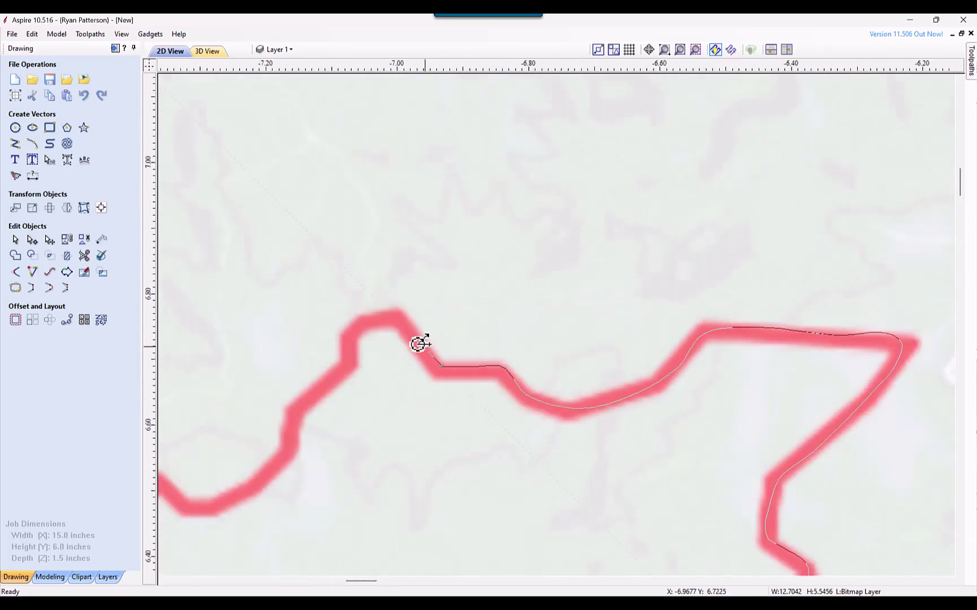
left_click(356, 355)
left_click(292, 409)
left_click(289, 450)
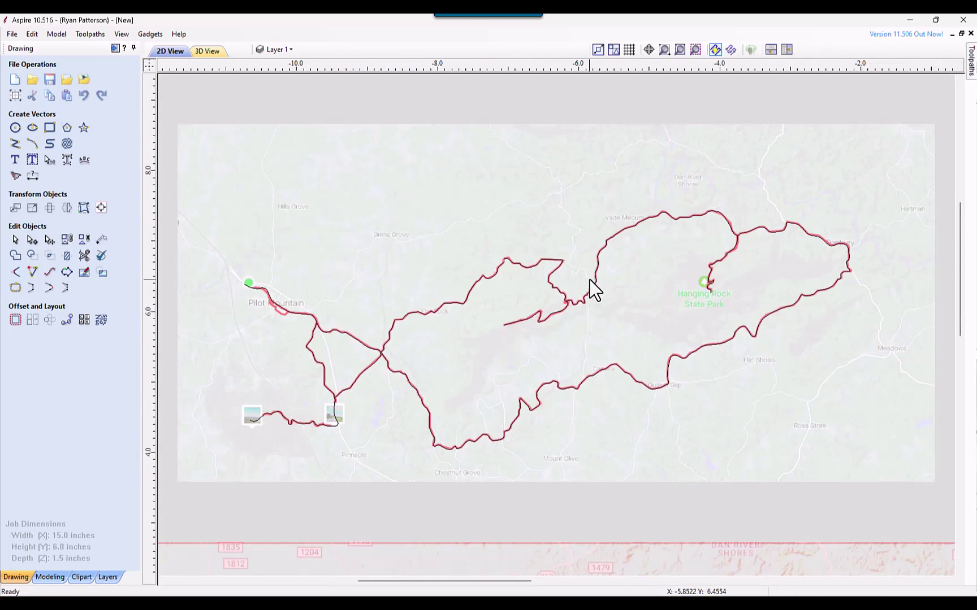
- Select all the traced route curves together, including the Hanging Rock and Pilot Mountain spurs, and inspect the tracing
left_click(449, 304)
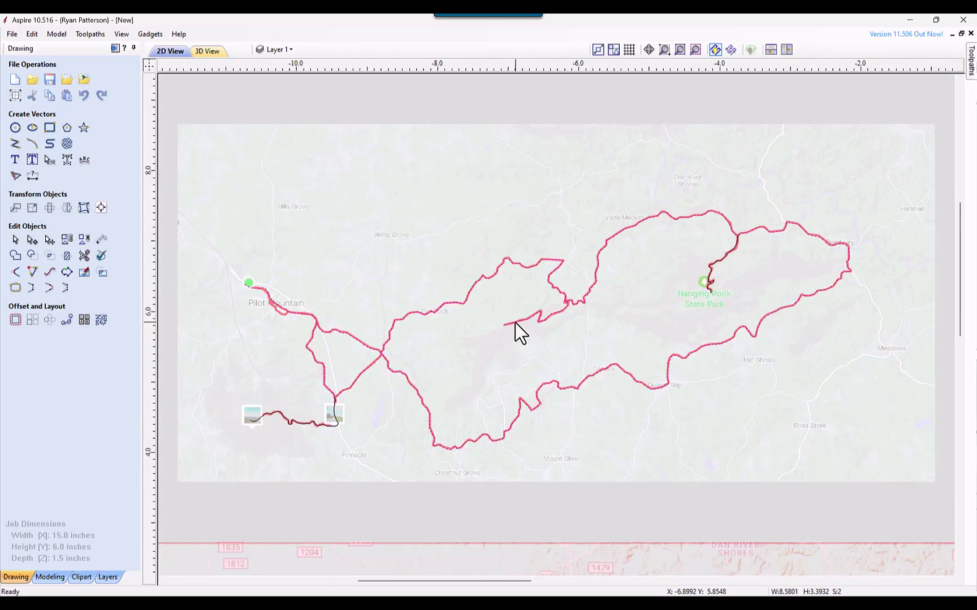
left_click(715, 264, "shift")
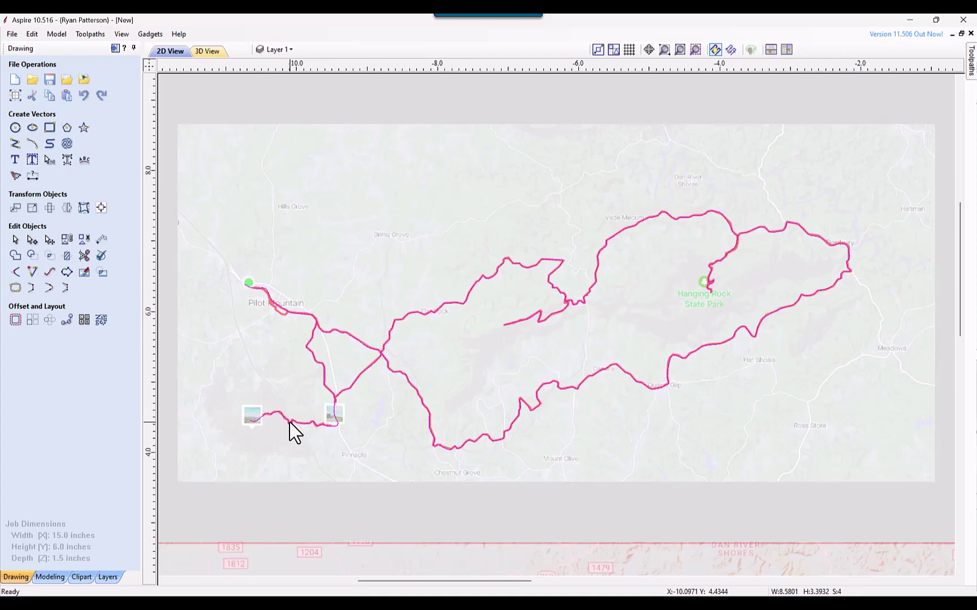
scroll(286, 417, "up", 3)
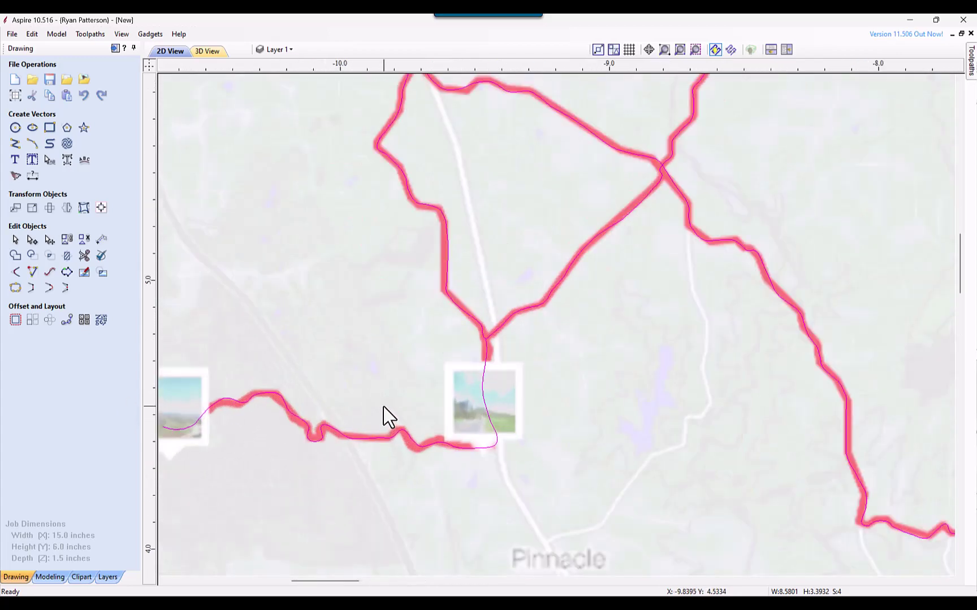
scroll(380, 410, "down", 4)
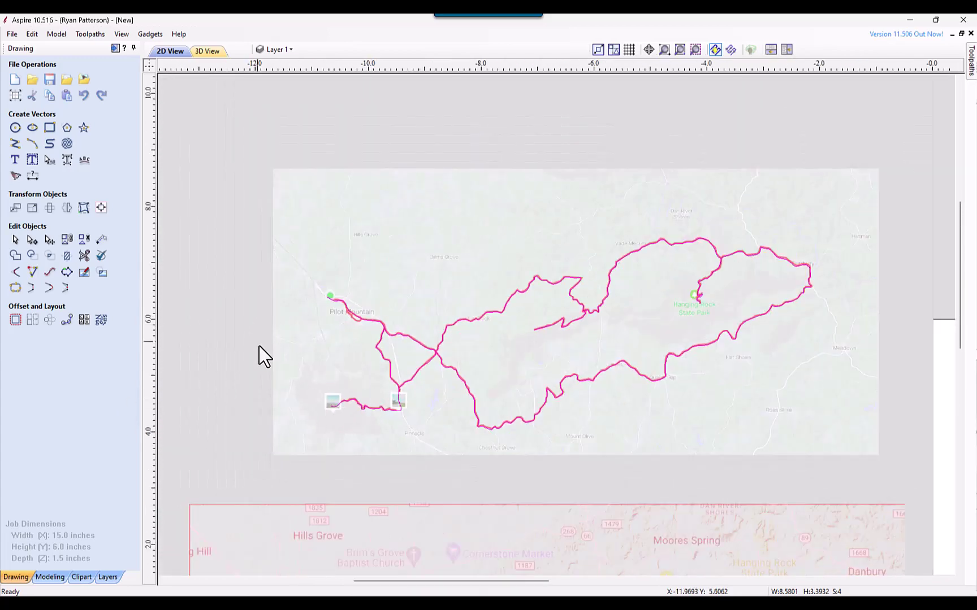
- Compare the route map with the terrain reference map to find matching landmarks around Pilot Mountain
scroll(259, 345, "down", 1)
middle_click_drag(384, 481, 399, 388)
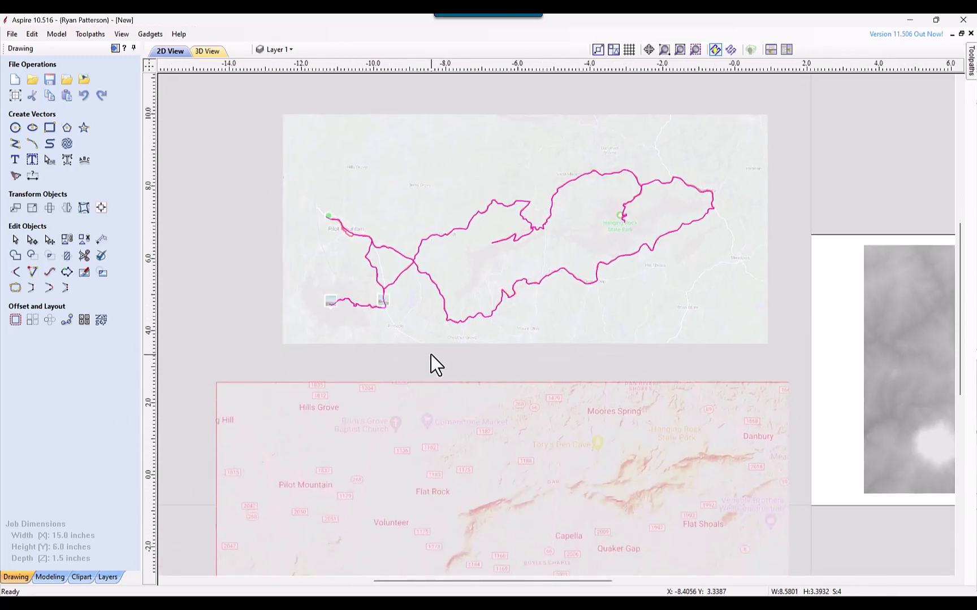
scroll(430, 354, "down", 1)
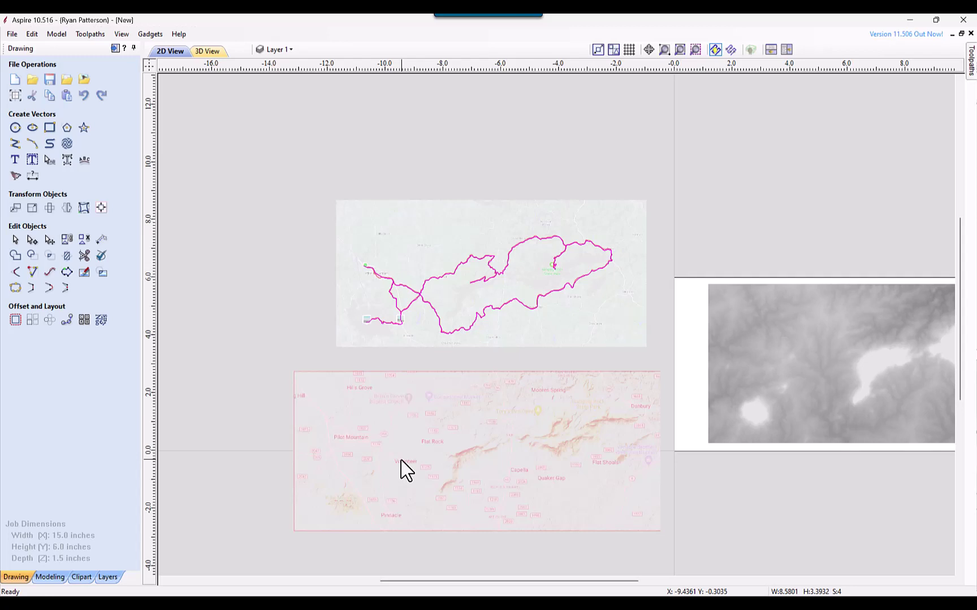
scroll(357, 255, "up", 5)
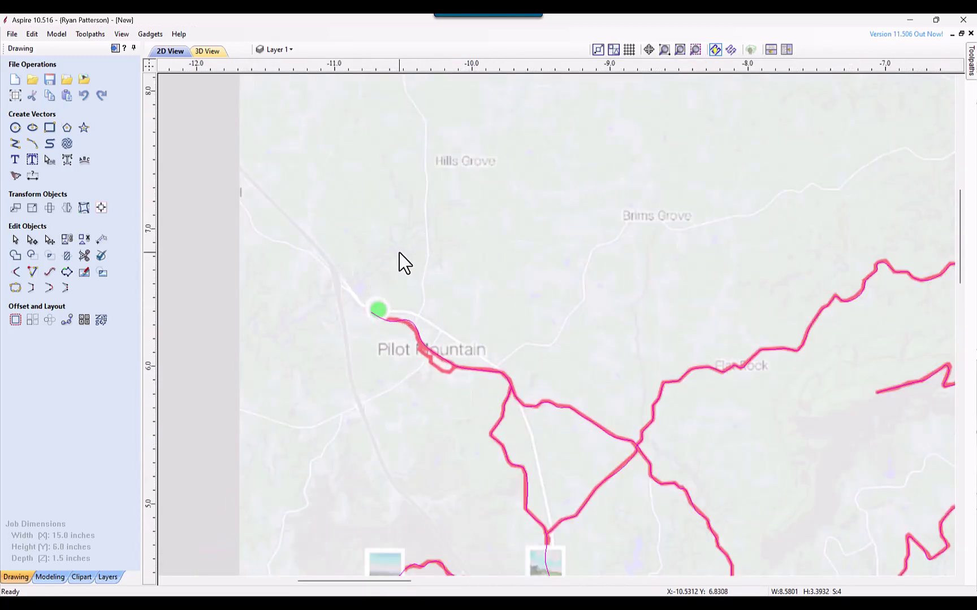
scroll(399, 252, "down", 1)
middle_click_drag(374, 334, 454, 341)
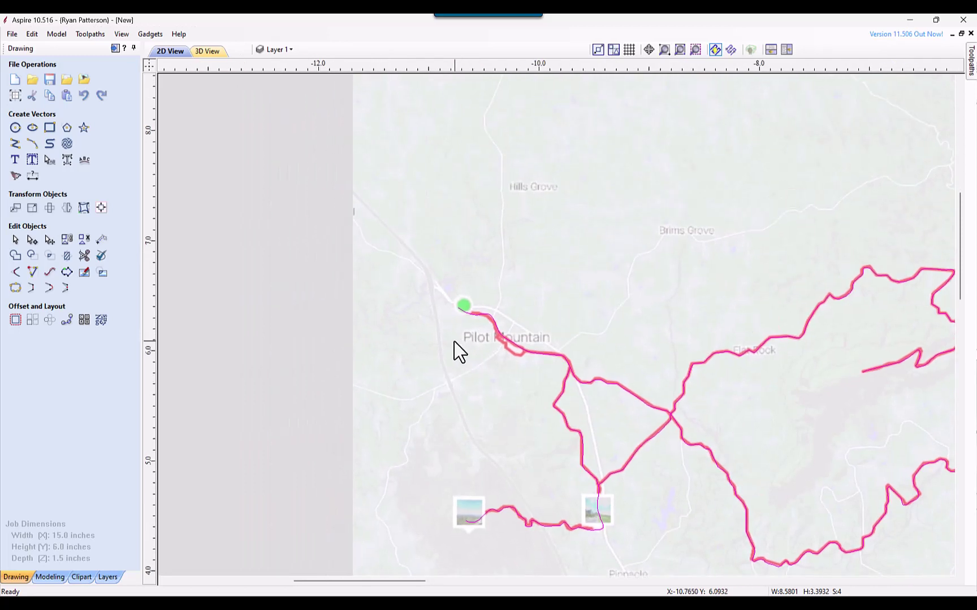
scroll(453, 335, "down", 1)
scroll(485, 404, "down", 2)
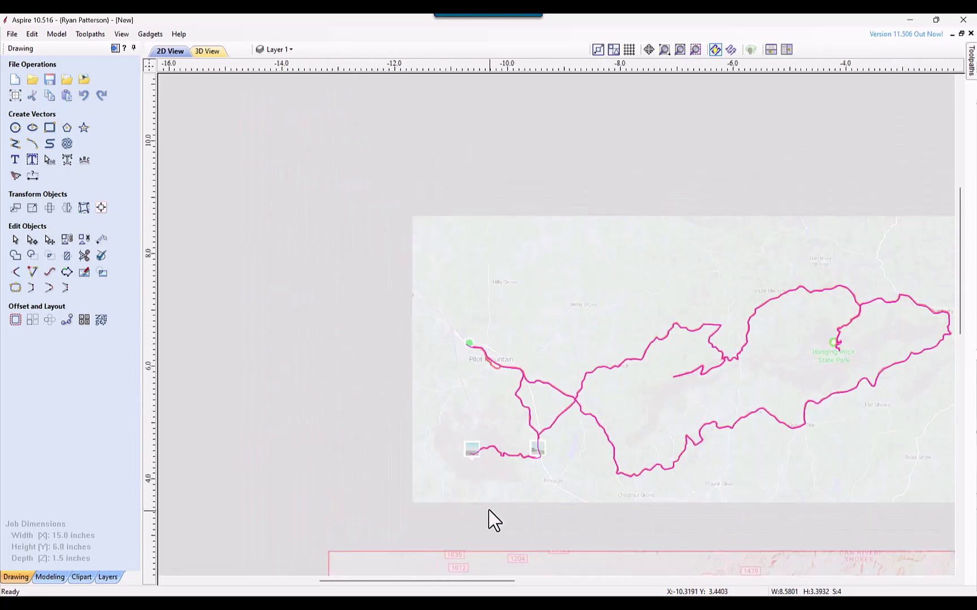
scroll(488, 510, "down", 1)
middle_click_drag(488, 503, 489, 248)
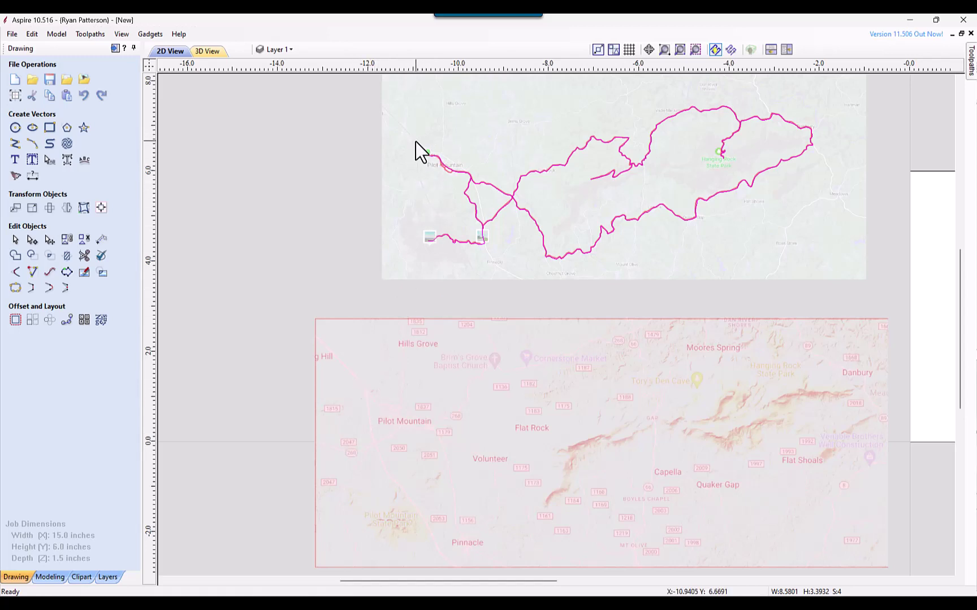
- Draw a circle of about 0.64 inch radius centred on the road junction northwest of Pilot Mountain on the terrain reference map
left_click(15, 128)
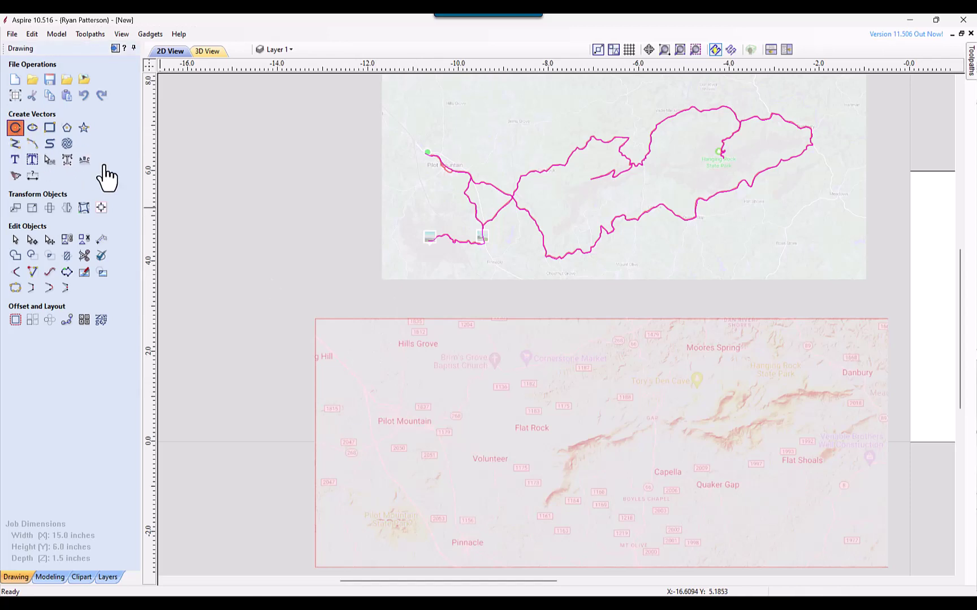
scroll(343, 395, "up", 6)
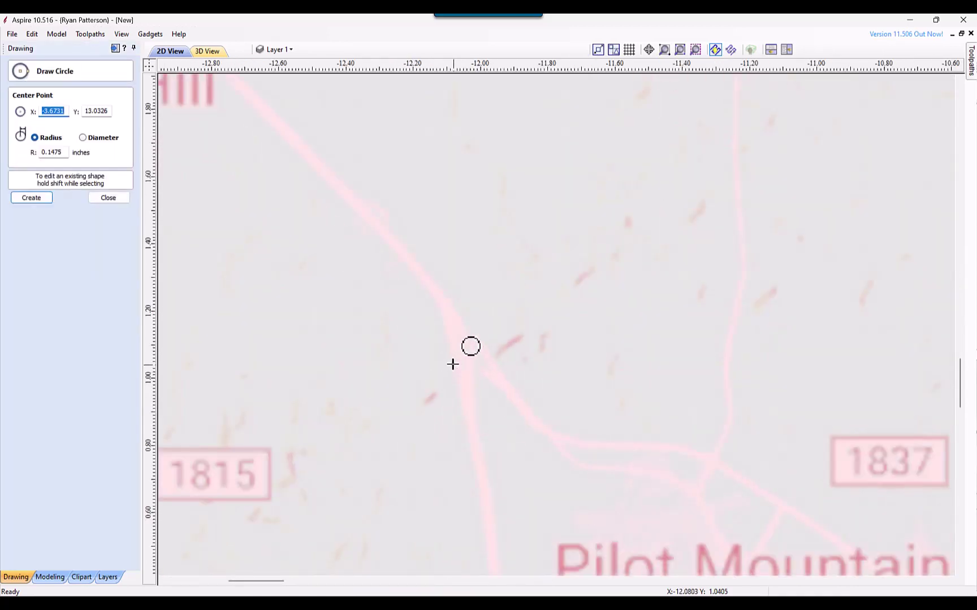
left_click_drag(456, 325, 648, 421)
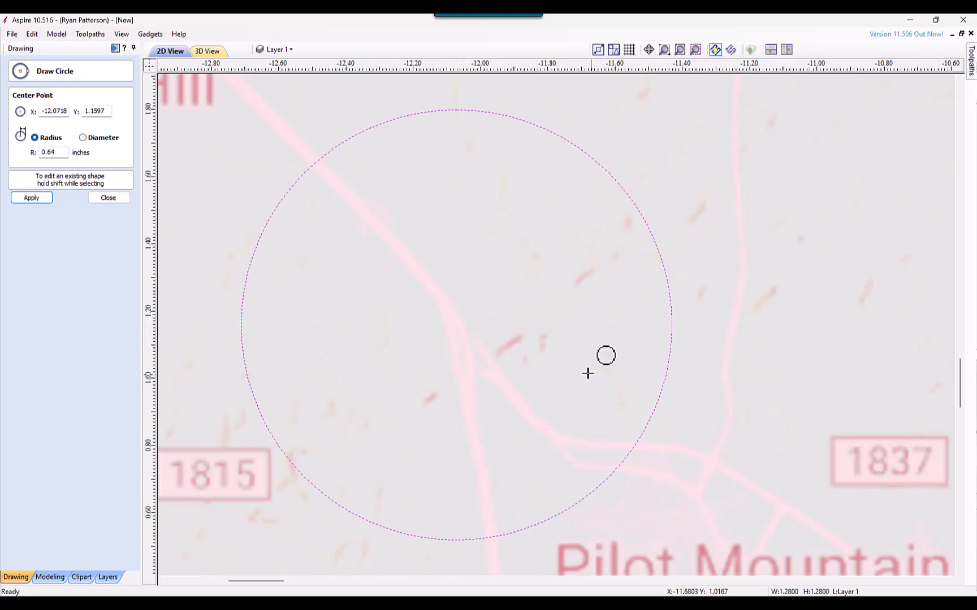
left_click(109, 198)
scroll(402, 322, "down", 5)
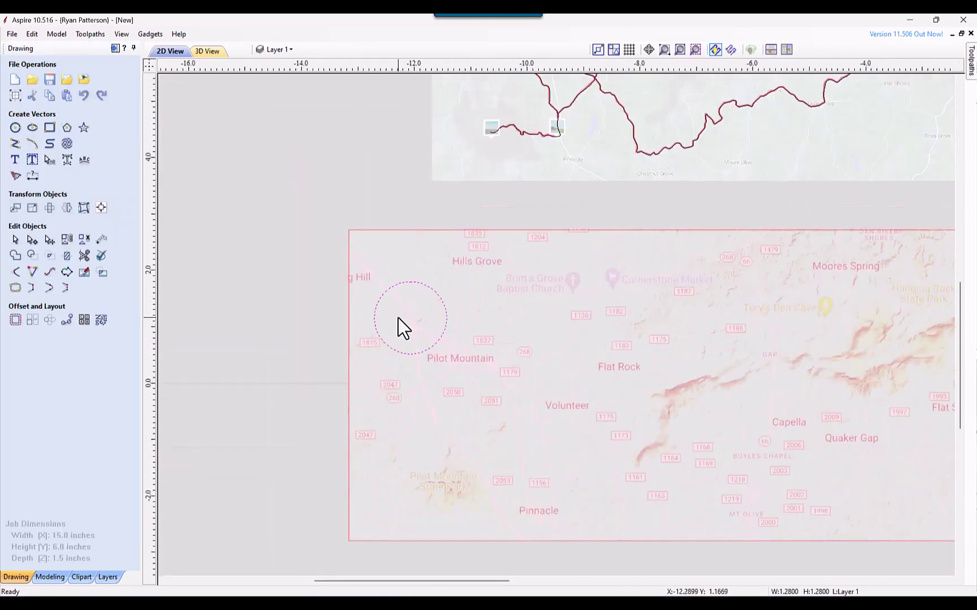
- Draw a circle of about 0.46 inch radius centred on the same Pilot Mountain road junction on the route map
scroll(397, 318, "down", 2)
middle_click_drag(407, 242, 336, 320)
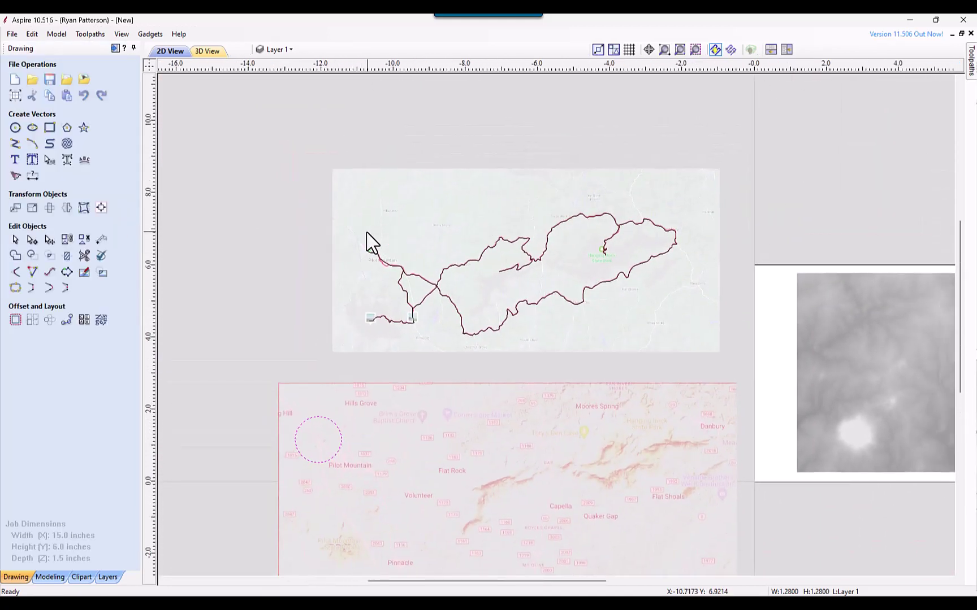
scroll(359, 249, "up", 8)
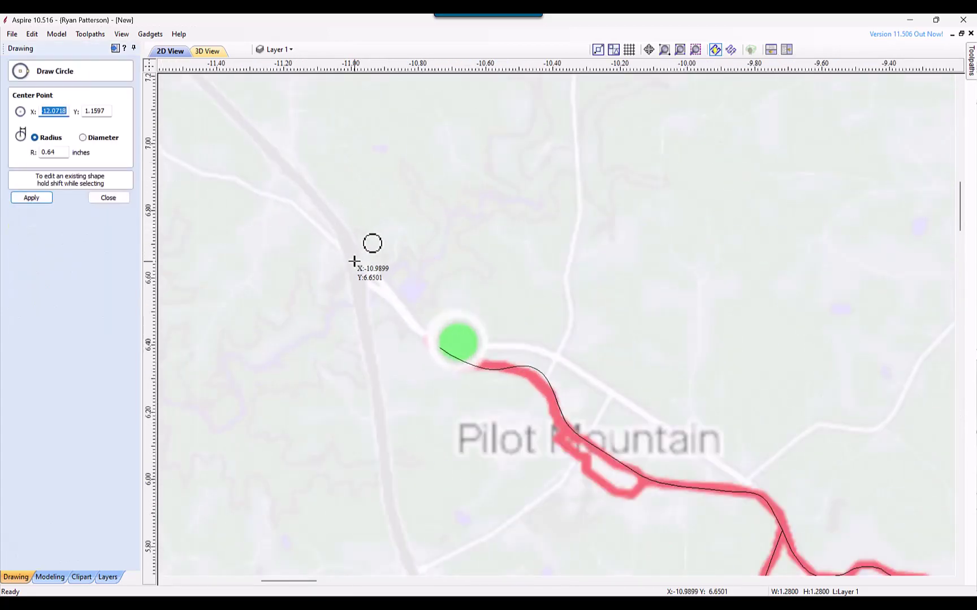
left_click_drag(356, 257, 499, 318)
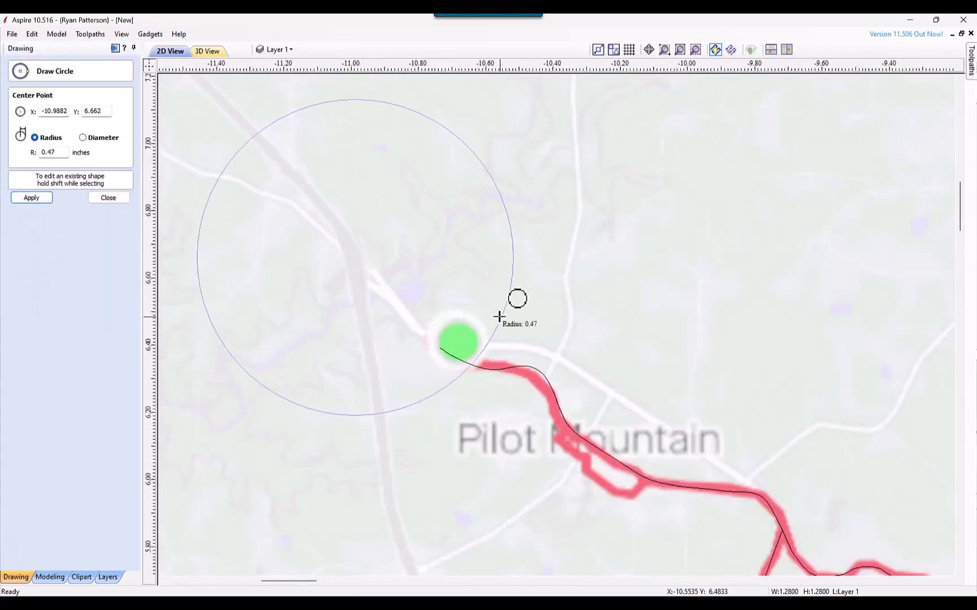
left_click(109, 198)
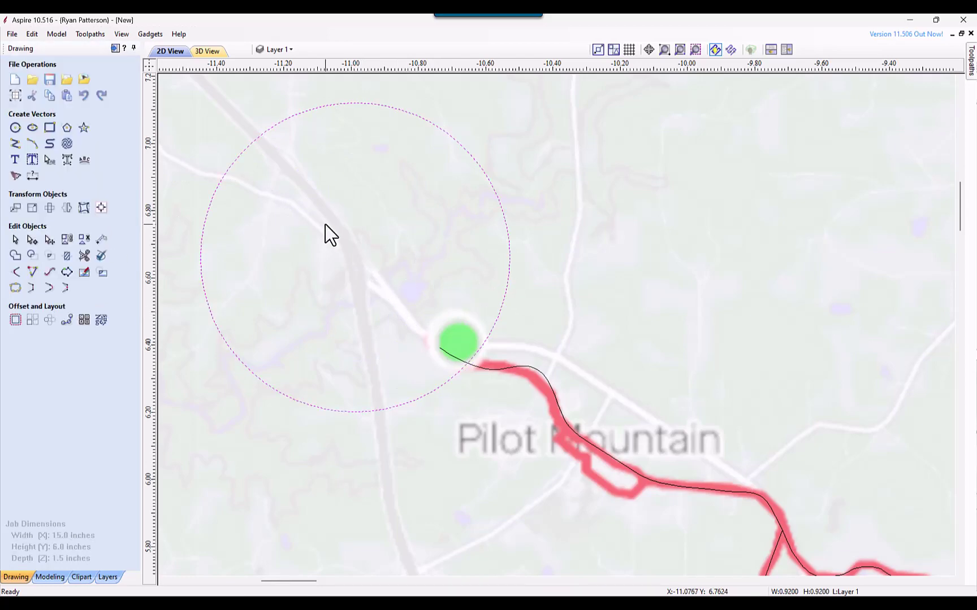
scroll(319, 228, "down", 4)
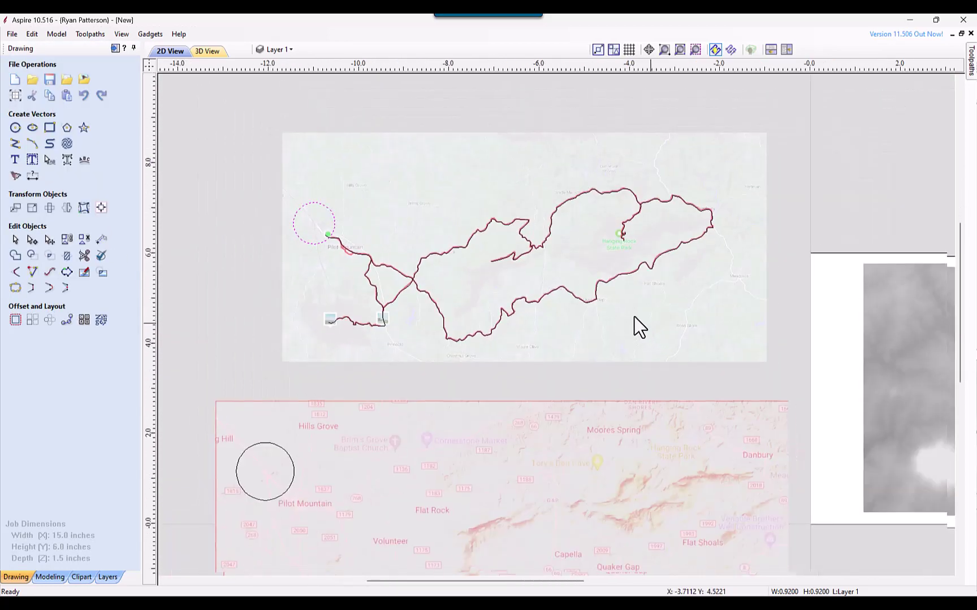
- Draw a circle of about 0.15 inch radius centred on the road junction north of Ross Store on the route map
middle_click_drag(634, 325, 467, 203)
scroll(467, 203, "down", 1)
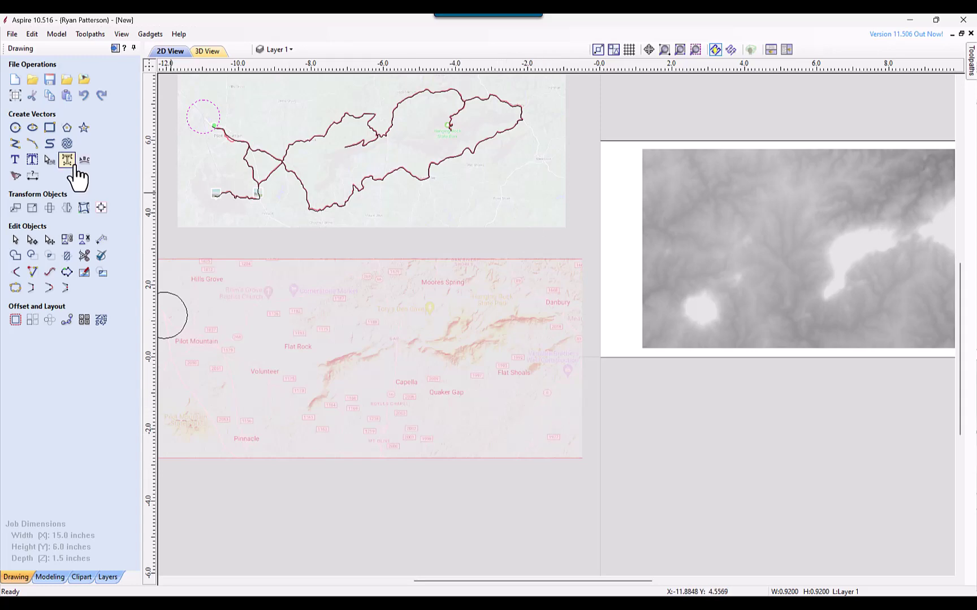
left_click(15, 127)
scroll(508, 191, "up", 6)
scroll(508, 191, "up", 12)
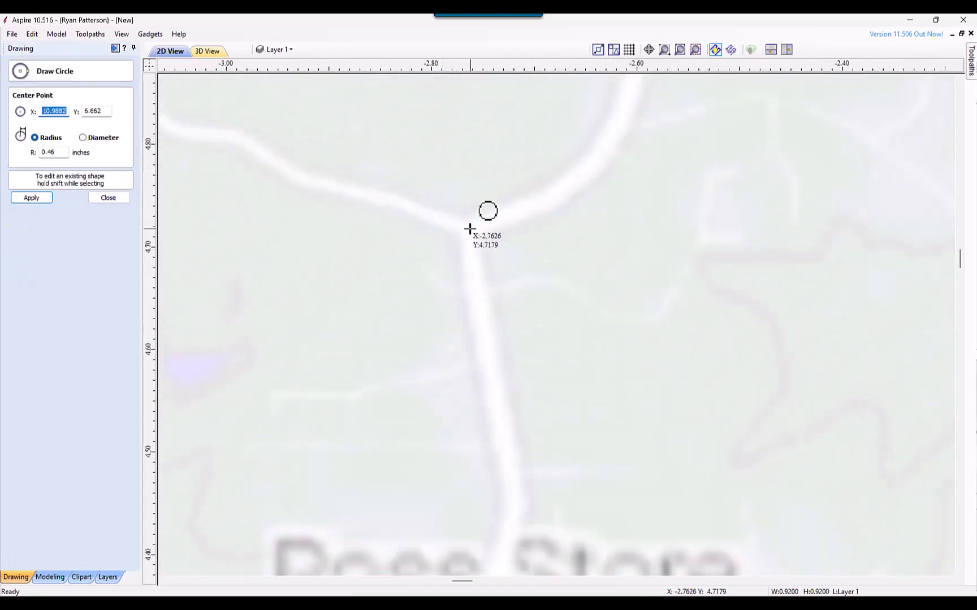
left_click_drag(472, 226, 598, 310)
left_click(108, 197)
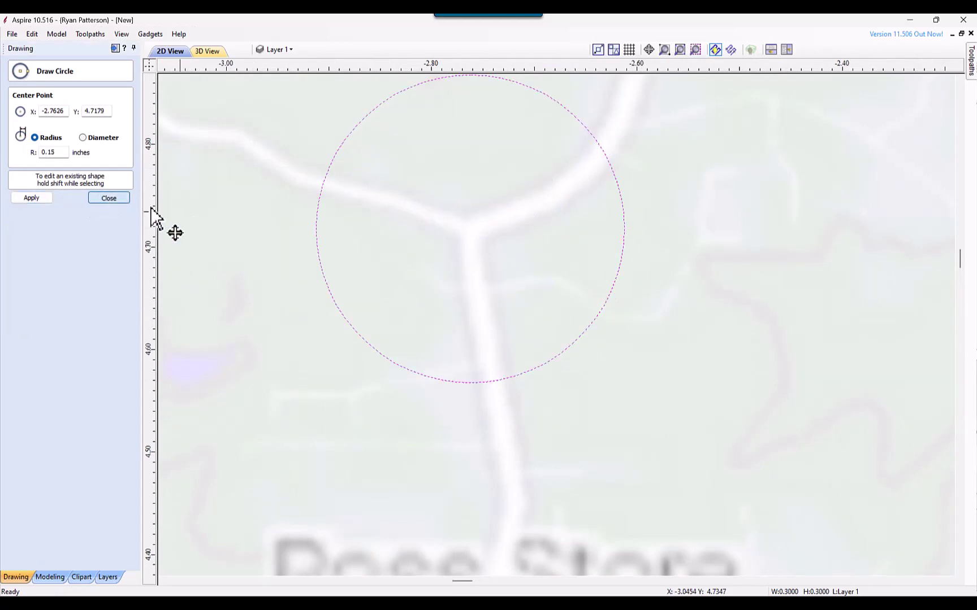
scroll(385, 221, "down", 12)
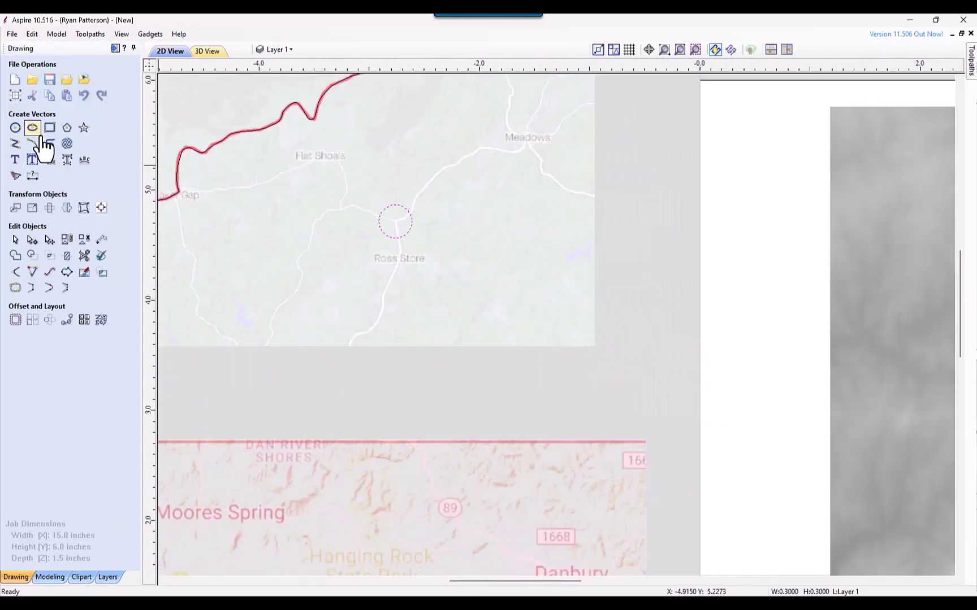
- Draw a circle of about 0.255 inch radius centred on the matching southeastern road junction on the terrain reference map
left_click(15, 128)
middle_click_drag(432, 312, 417, 139)
scroll(508, 236, "down", 3)
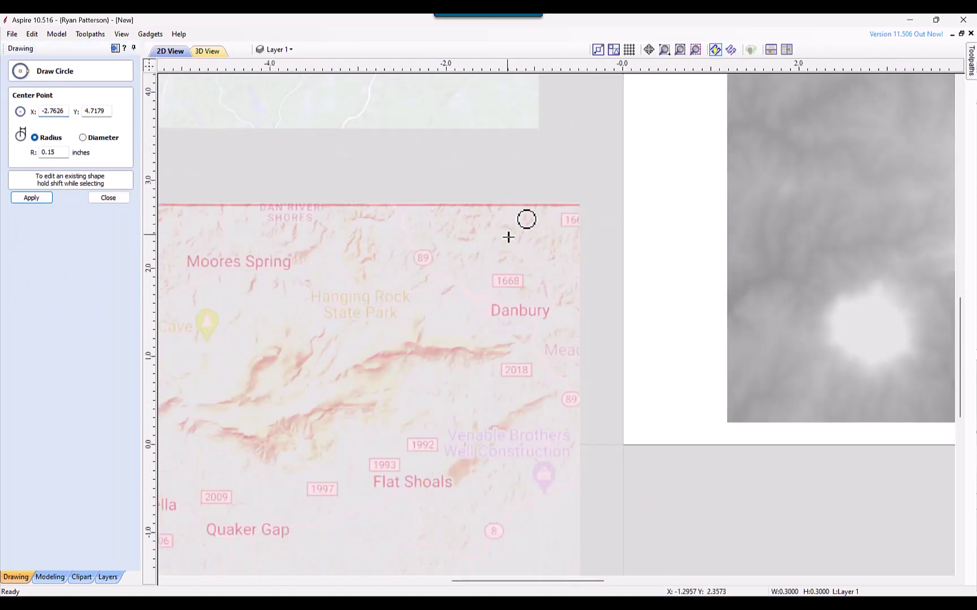
scroll(484, 353, "down", 4)
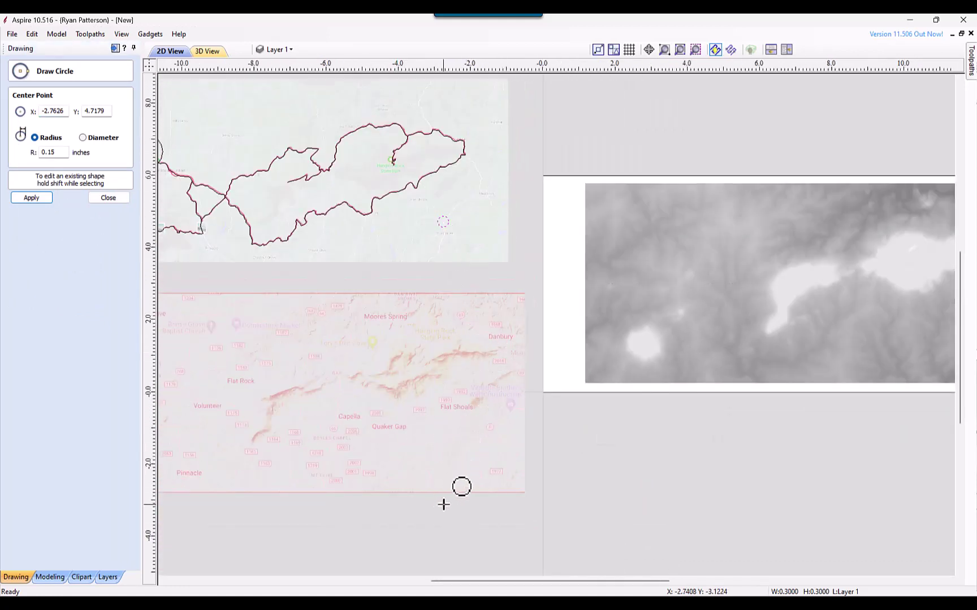
scroll(486, 445, "up", 1)
scroll(485, 442, "up", 14)
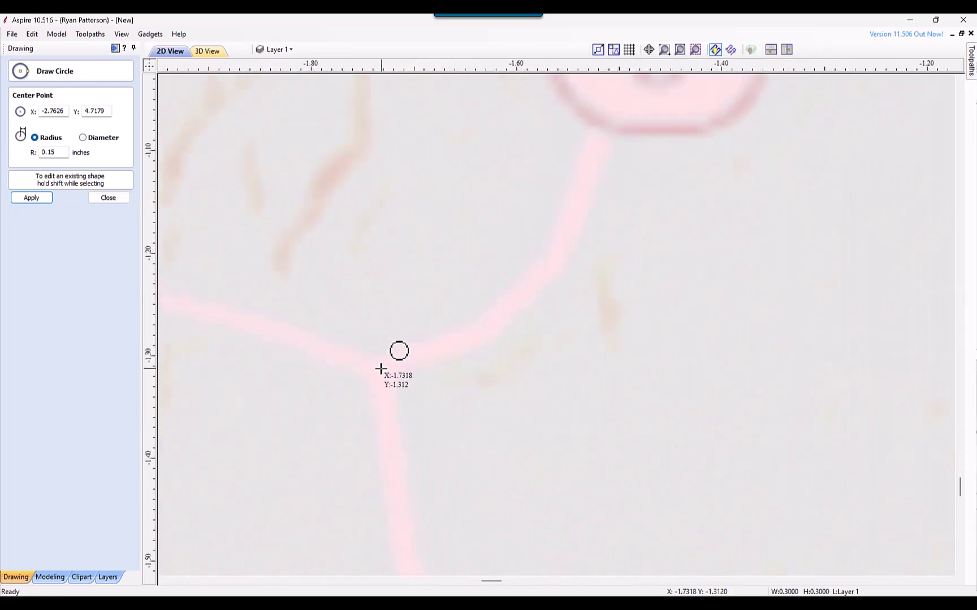
mouse_move(380, 369)
left_mouse_down()
mouse_move(438, 395)
mouse_move(631, 435)
left_mouse_up()
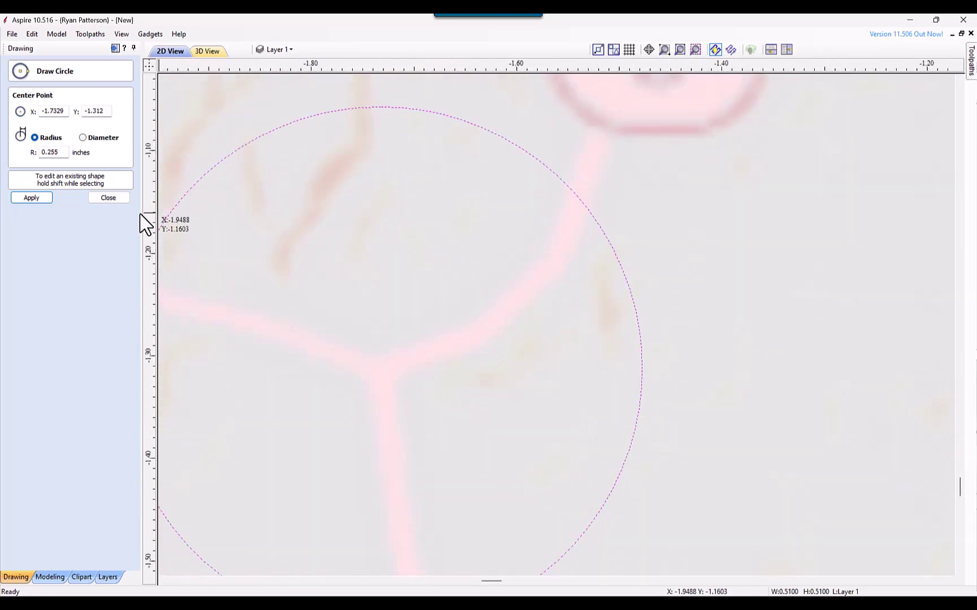
left_click(116, 199)
scroll(440, 249, "down", 12)
scroll(440, 246, "down", 6)
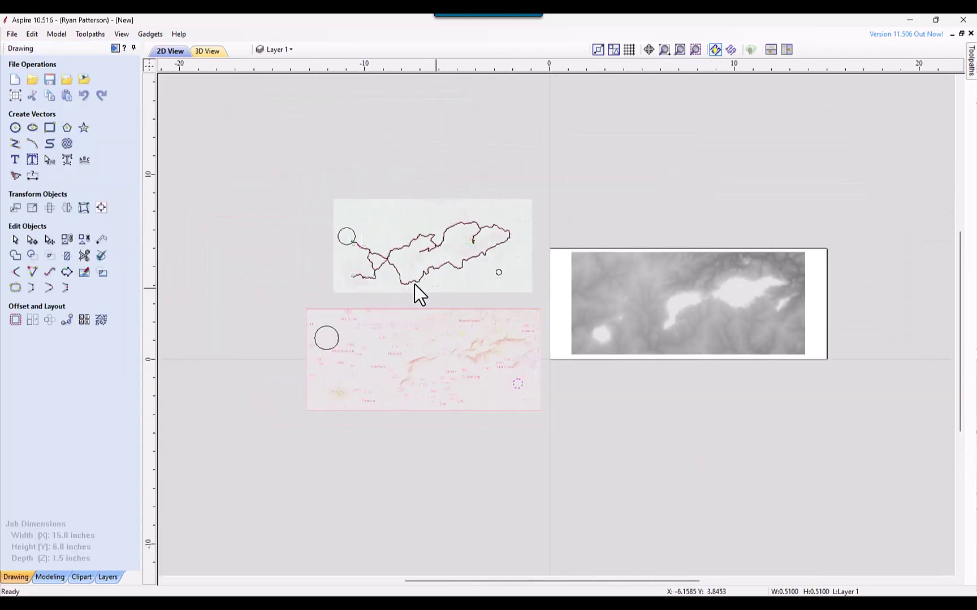
- Draw a straight line about 10.63 inches long joining the centres of the two landmark circles on the terrain reference map
left_click(15, 145)
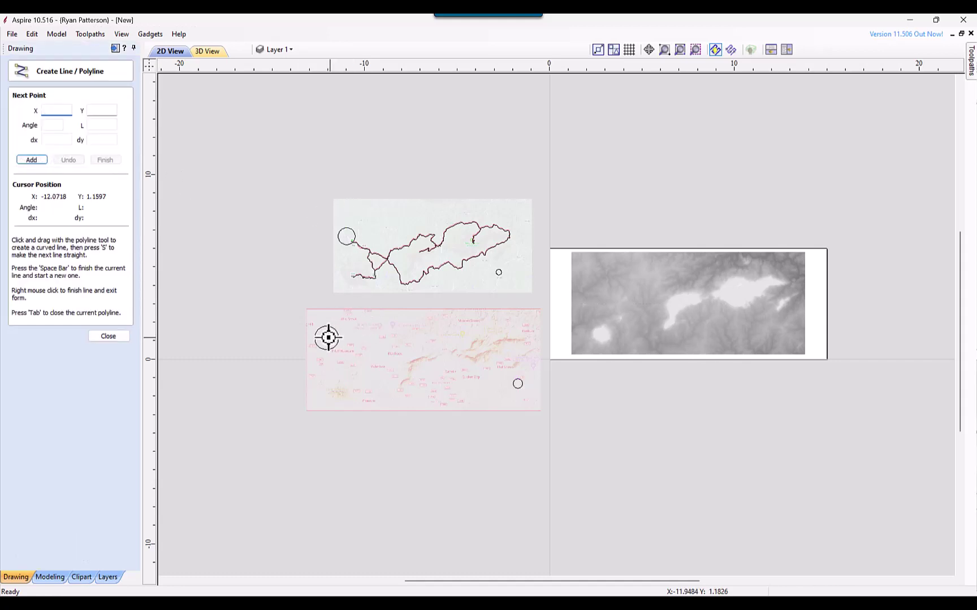
left_click(326, 338)
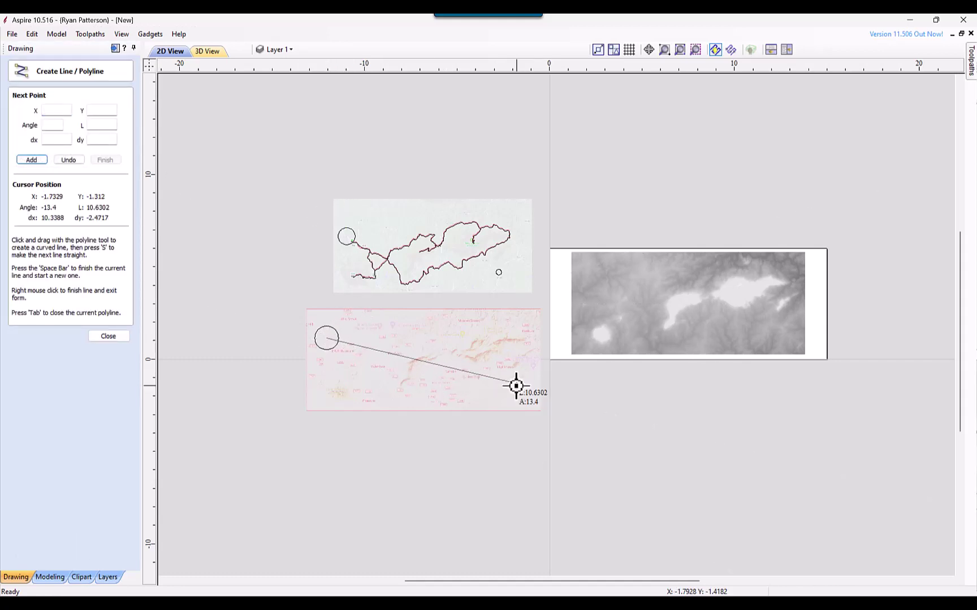
left_click(518, 384)
right_click(525, 402)
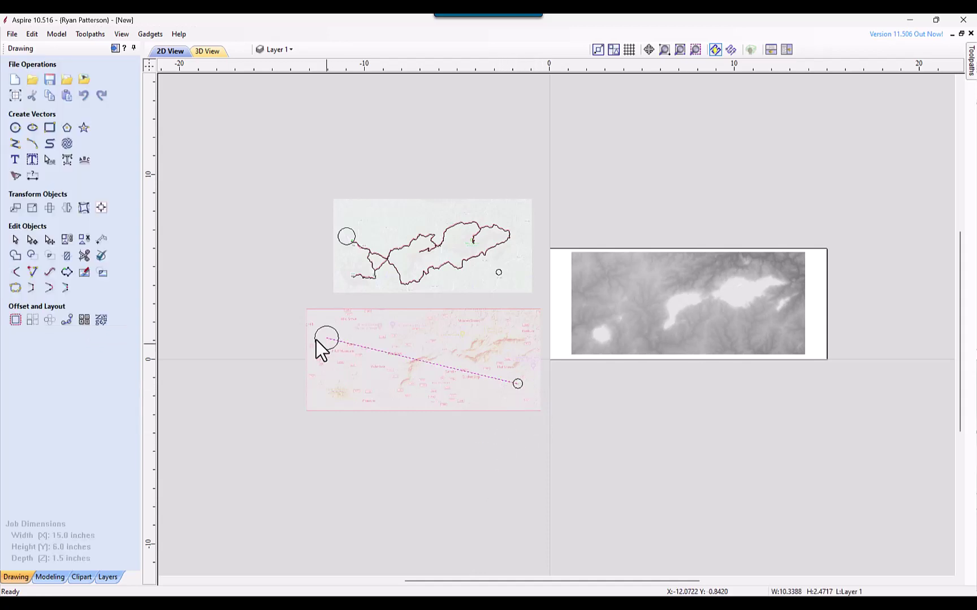
- Draw a straight line spanning about 8.23 by 1.94 inches between the centres of the two landmark circles on the route map
left_click(16, 144)
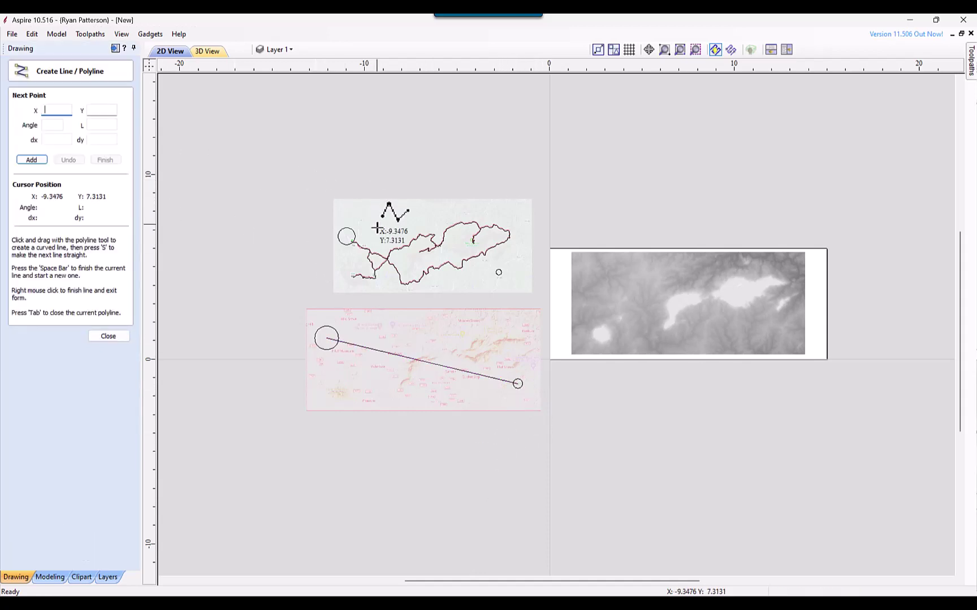
left_click(347, 237)
scroll(503, 271, "up", 2)
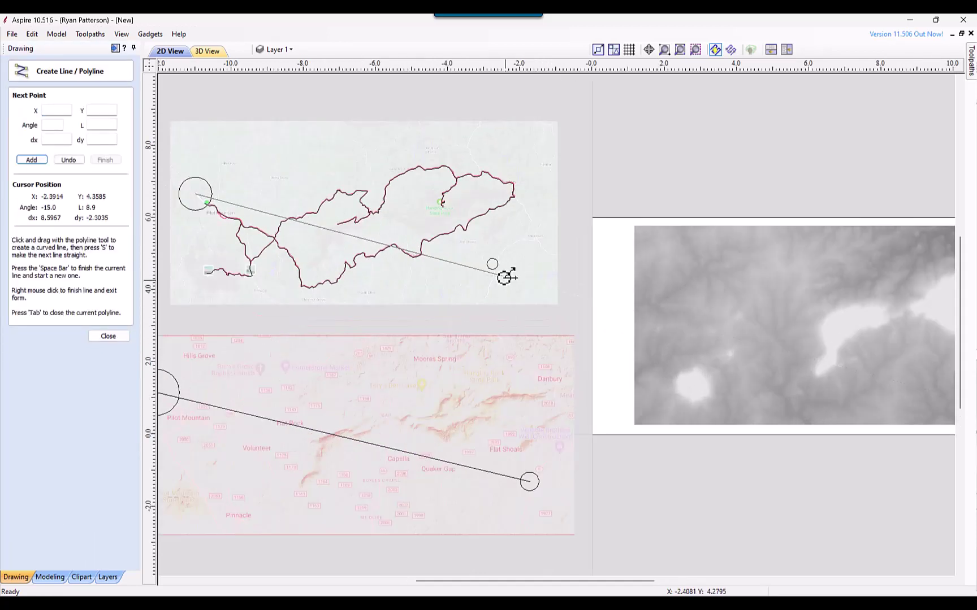
left_click(493, 264)
right_click(573, 316)
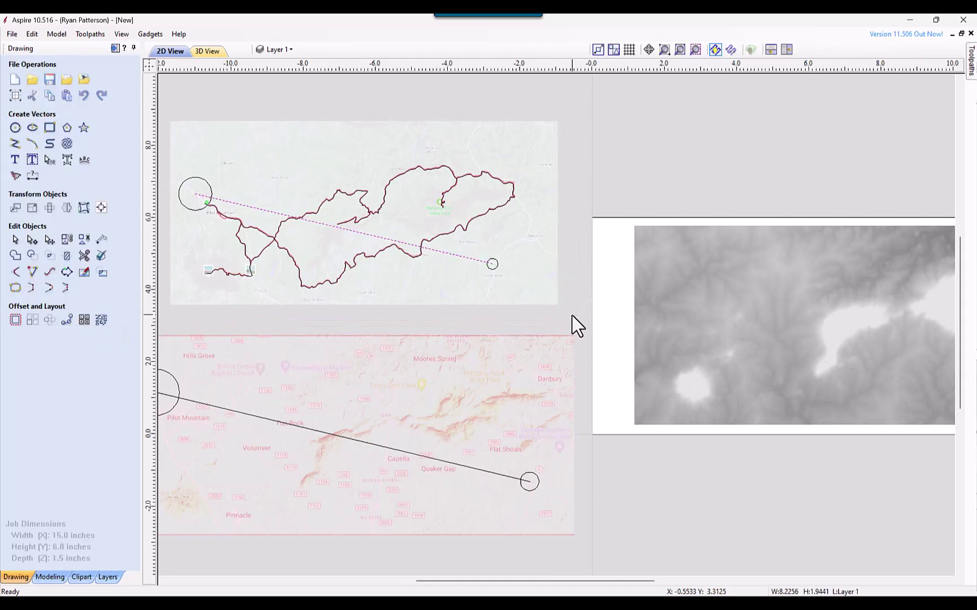
- Compare the widths of the connecting lines on the terrain reference map and the route map
scroll(536, 312, "down", 1)
scroll(491, 297, "down", 1)
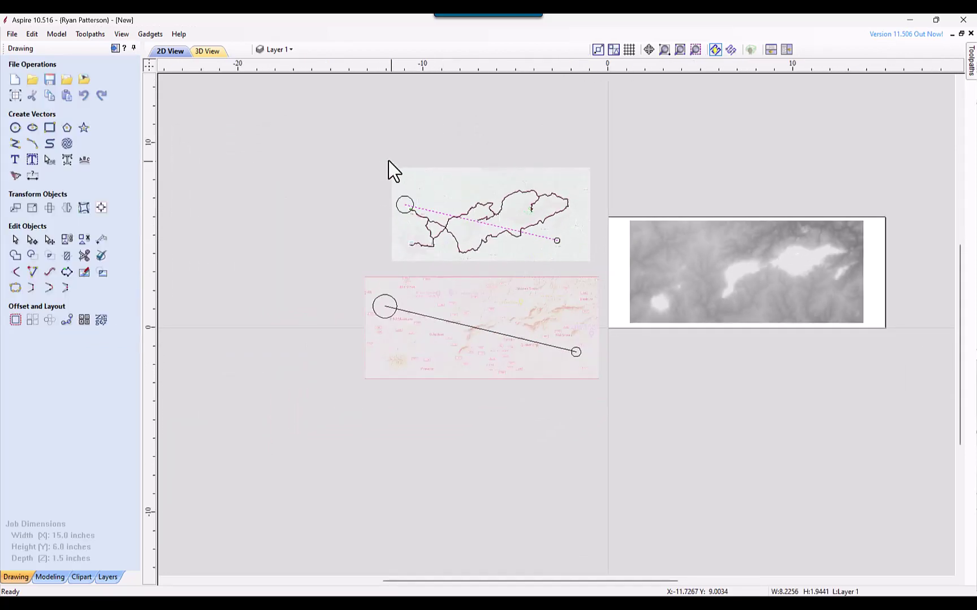
key("ctrl+a")
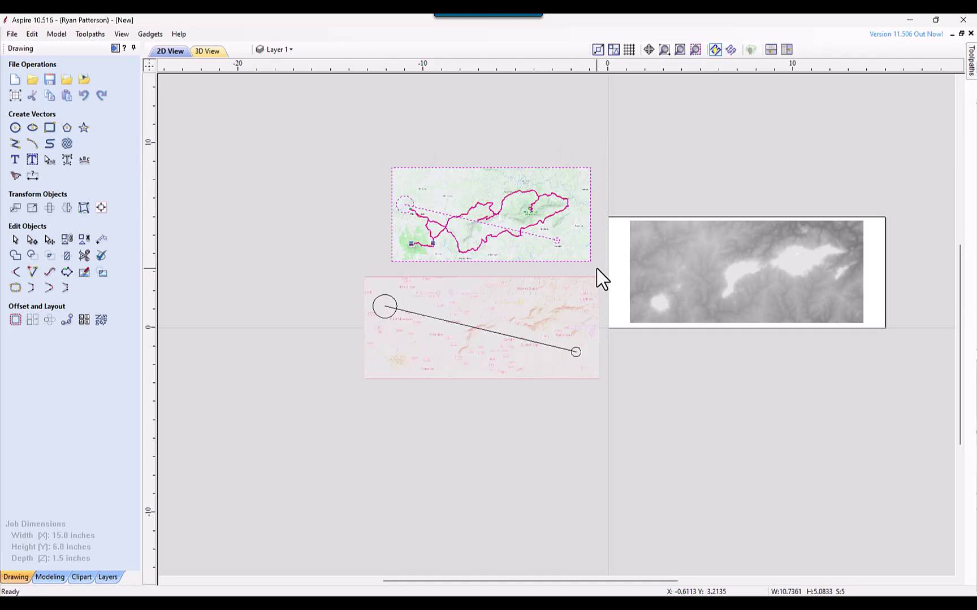
left_click(434, 318)
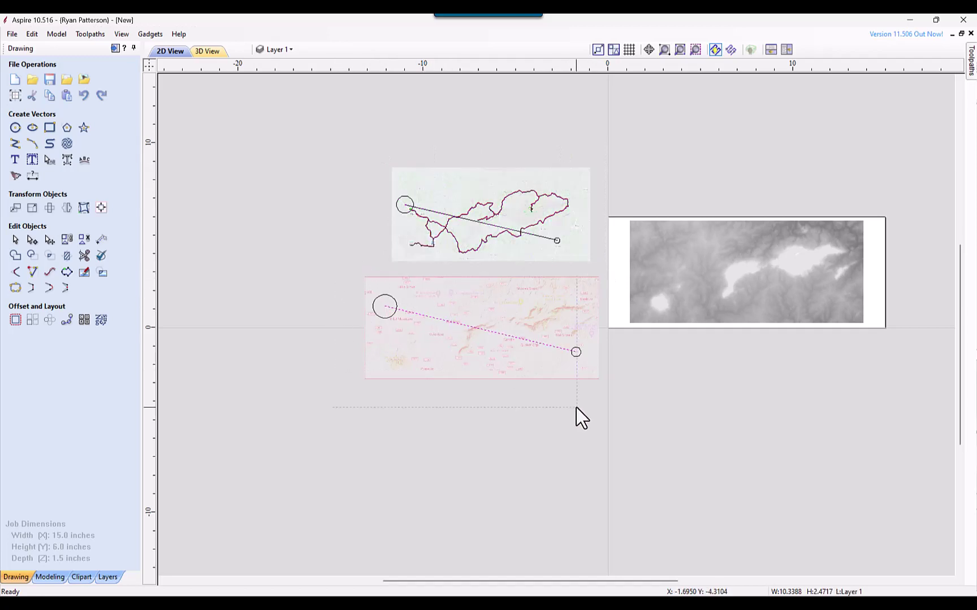
left_click_drag(597, 417, 597, 418)
left_click(431, 407)
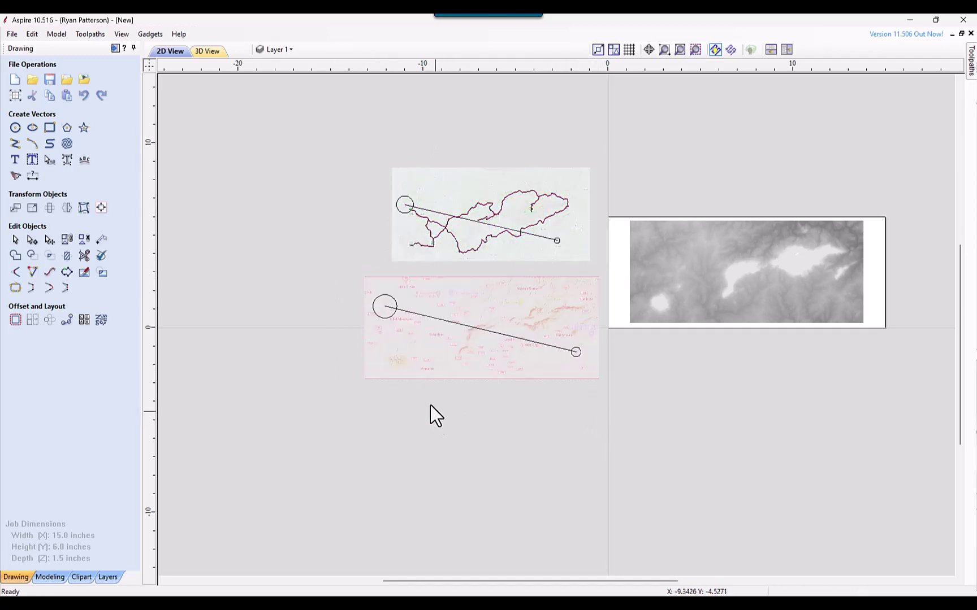
left_click(487, 331)
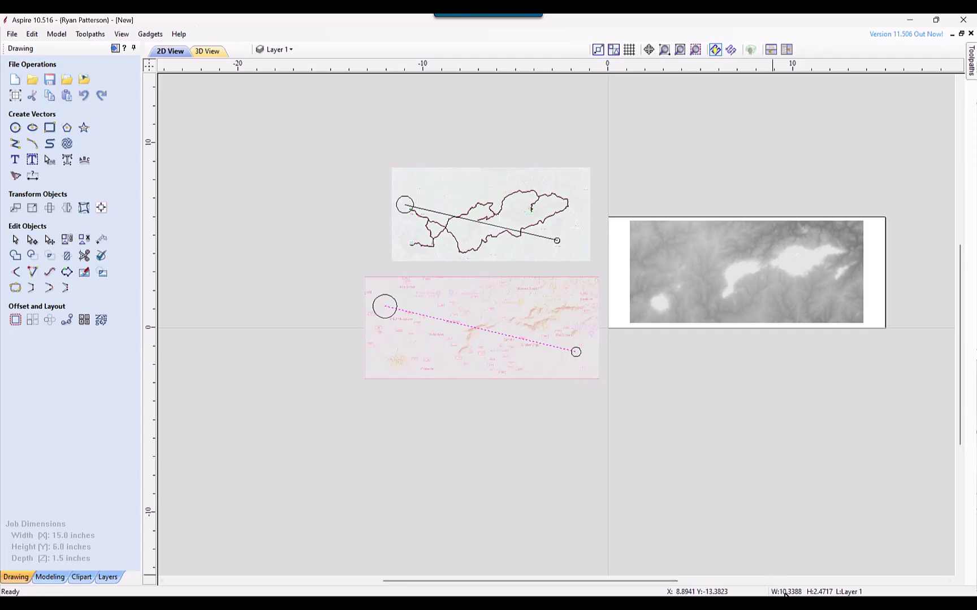
left_click(356, 166)
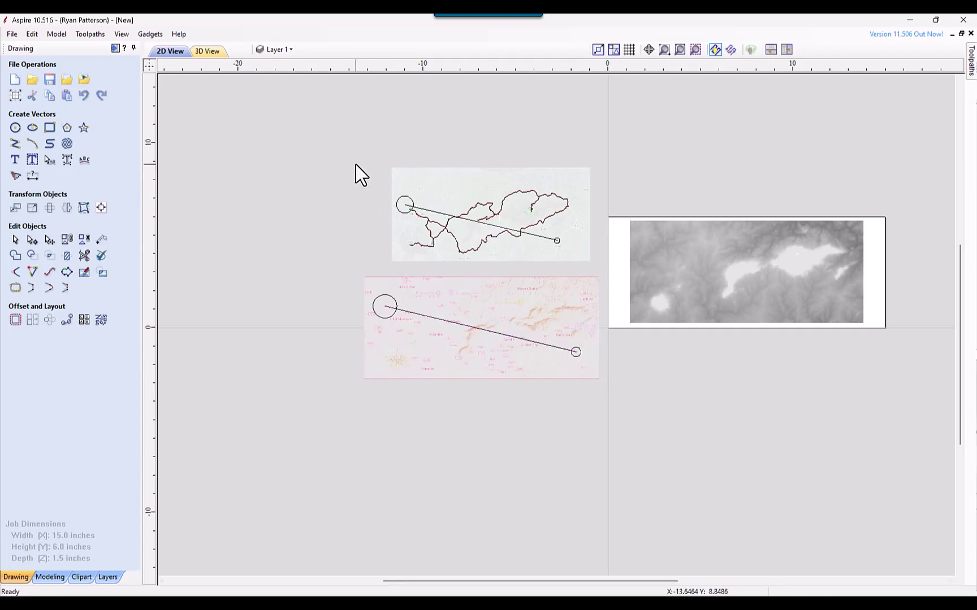
left_click(433, 212)
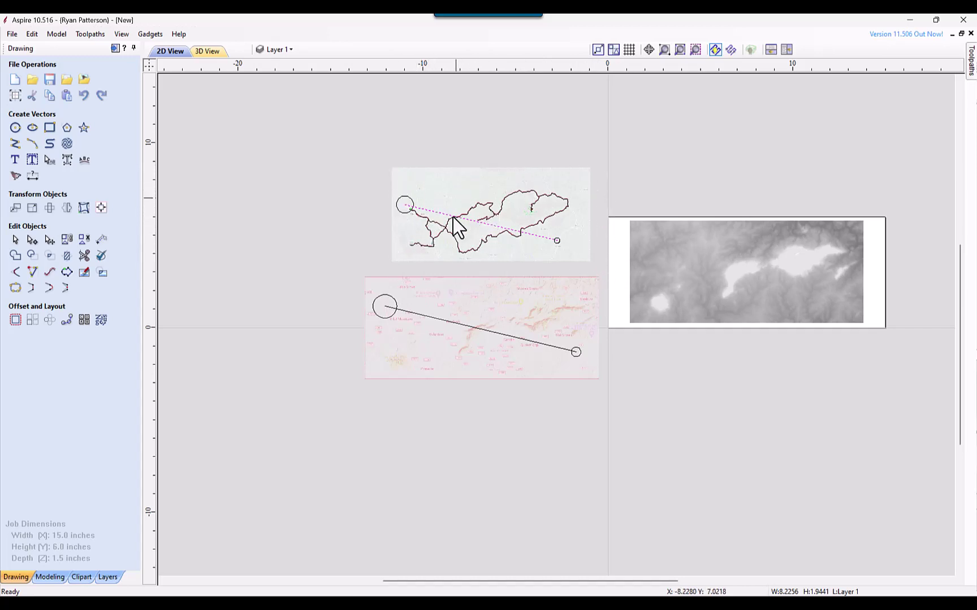
left_click(358, 217)
- Enter a trial width of 10.3388 inches for the route map's connecting line, and copy its scale percentage without applying the resize
left_click(424, 210)
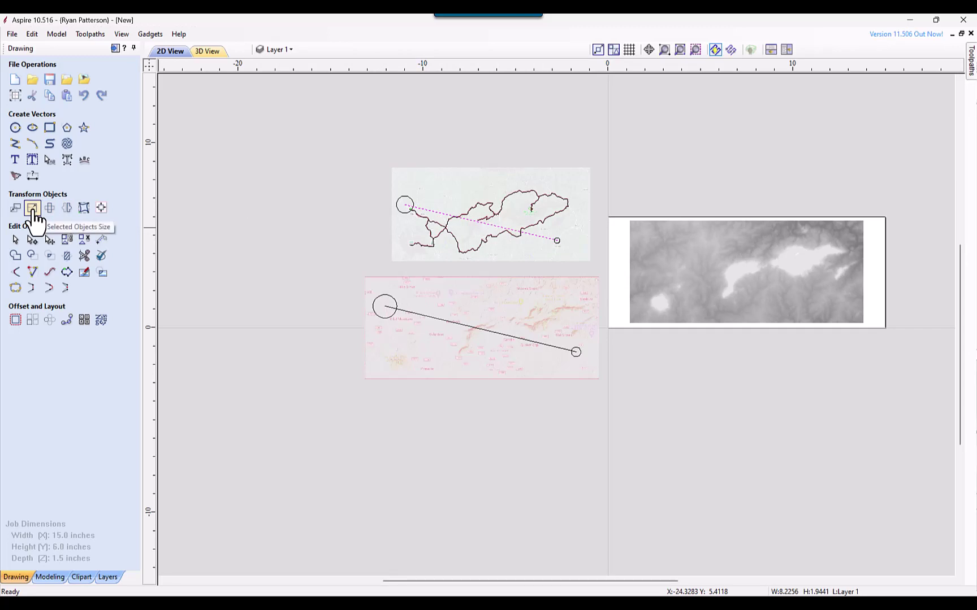
left_click(32, 208)
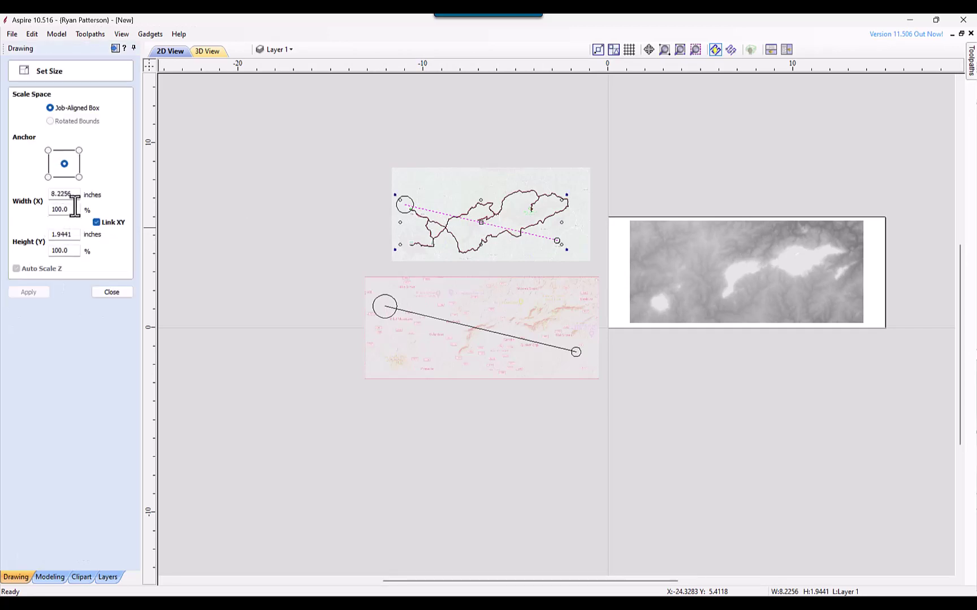
left_click_drag(78, 196, 34, 200)
type("10.3388")
left_click(52, 210)
double_click(50, 210)
key("ctrl+c")
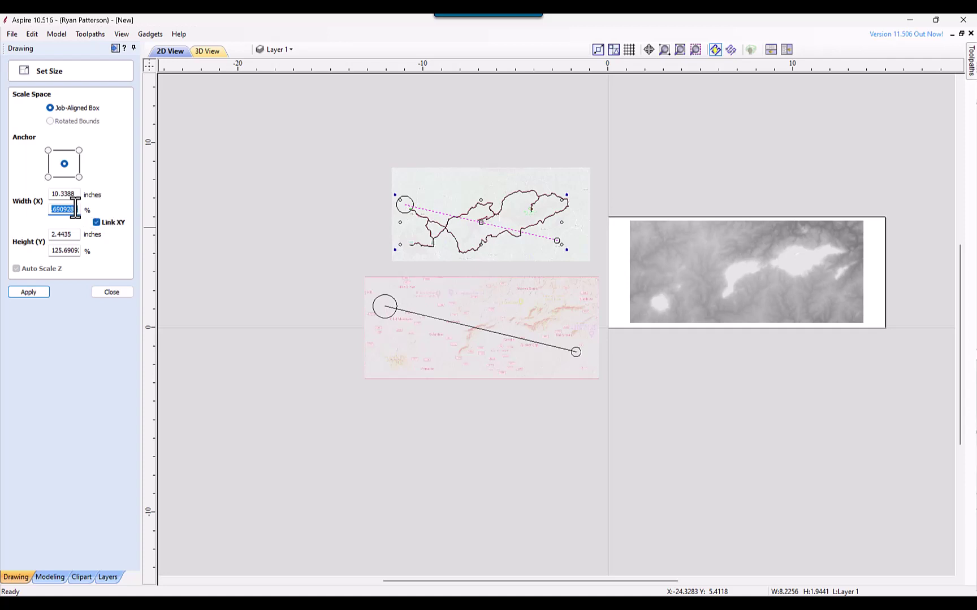
left_click(107, 292)
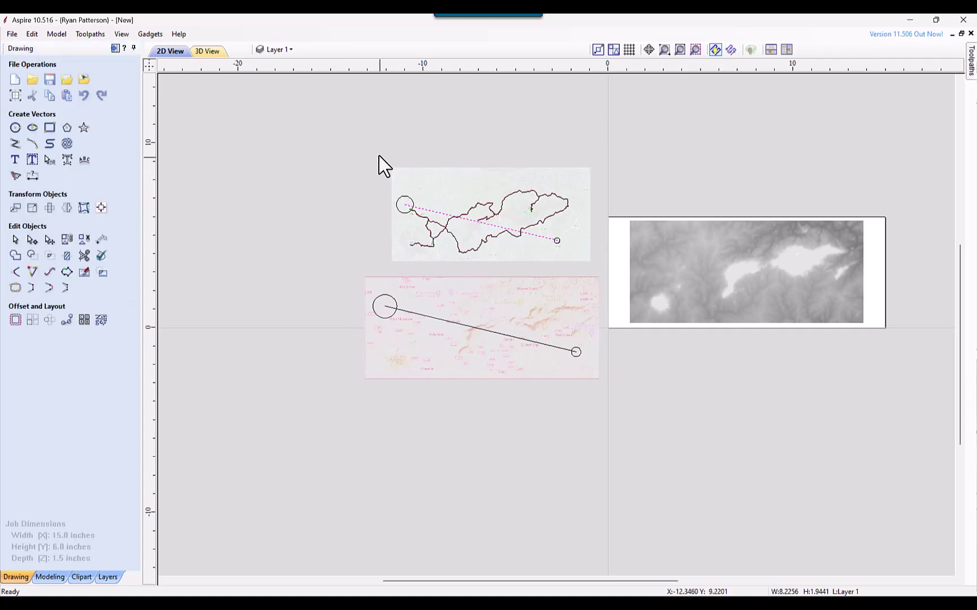
- Scale the route map image together with its traced route, circles and connecting line by the copied 125.69%, keeping X and Y linked
left_click_drag(369, 144, 593, 269)
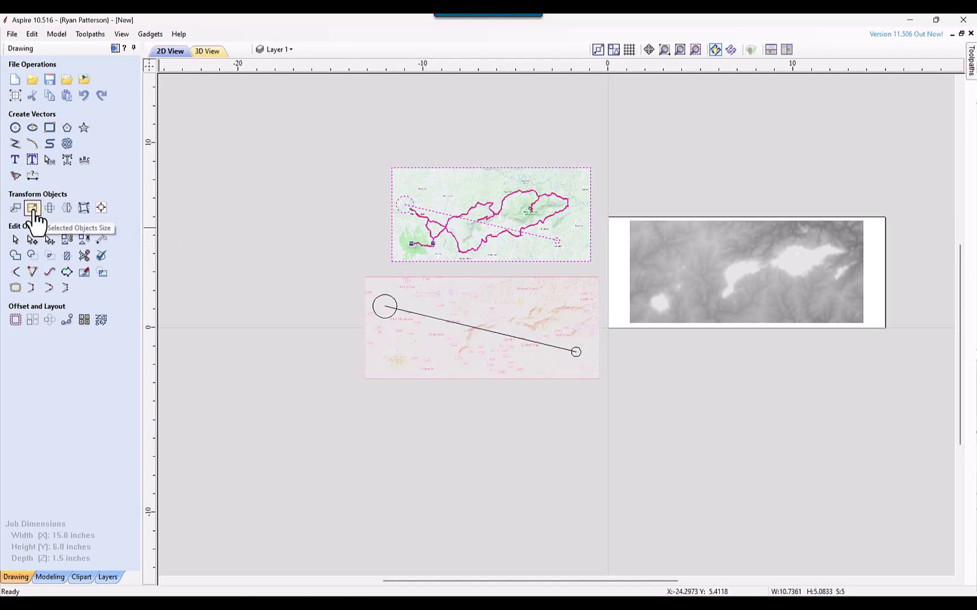
left_click(32, 209)
left_click_drag(73, 211, 31, 218)
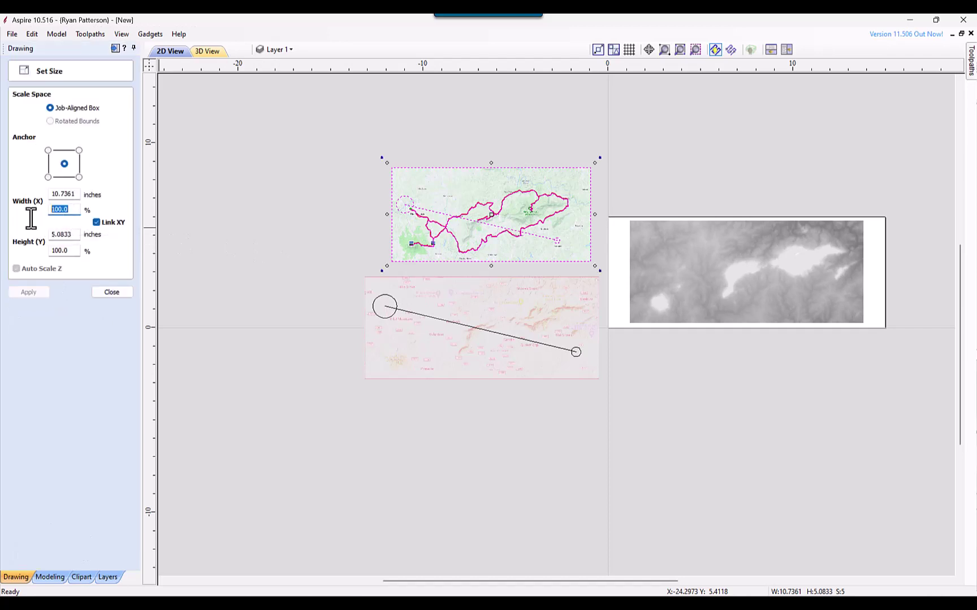
key("ctrl+v")
left_click(28, 293)
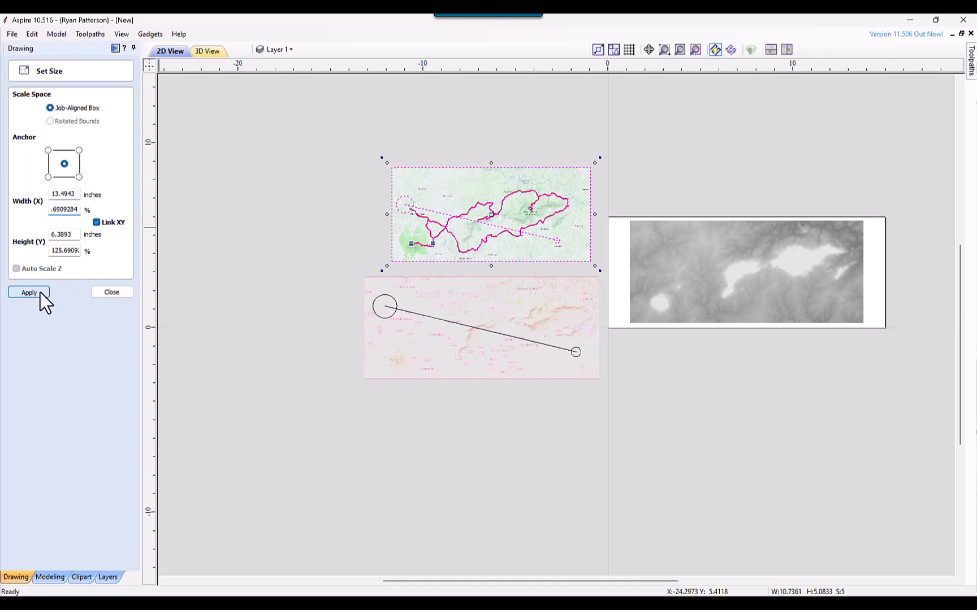
left_click(112, 292)
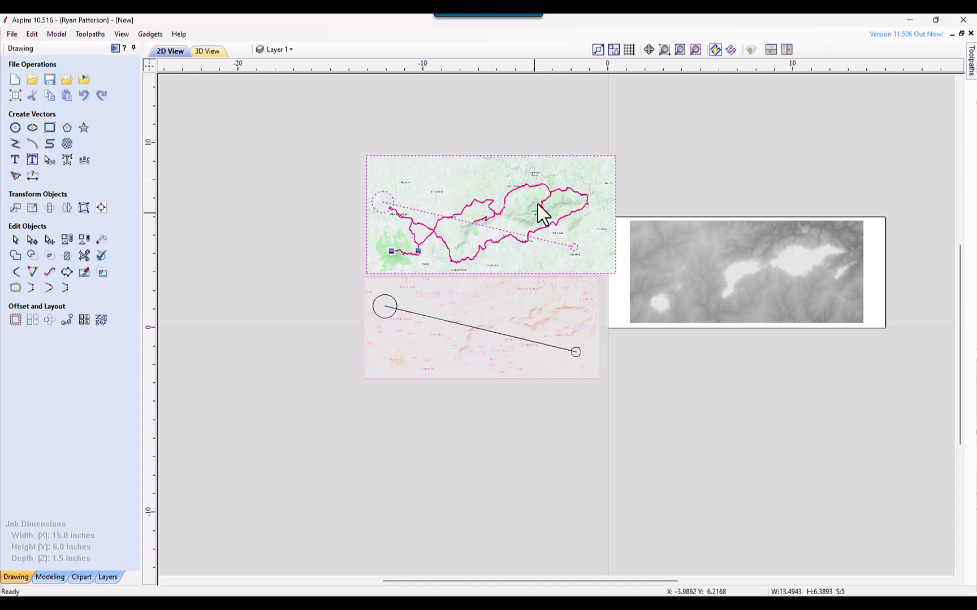
- Move the scaled route map and its vectors so the Pilot Mountain circle centre snaps onto the matching circle centre on the terrain reference map
left_click(430, 155)
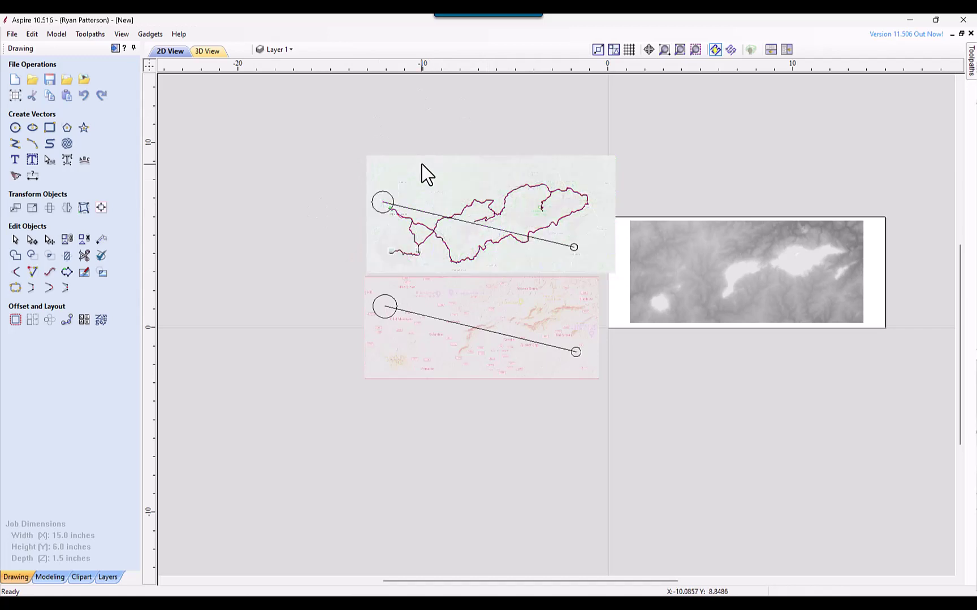
left_click(511, 244)
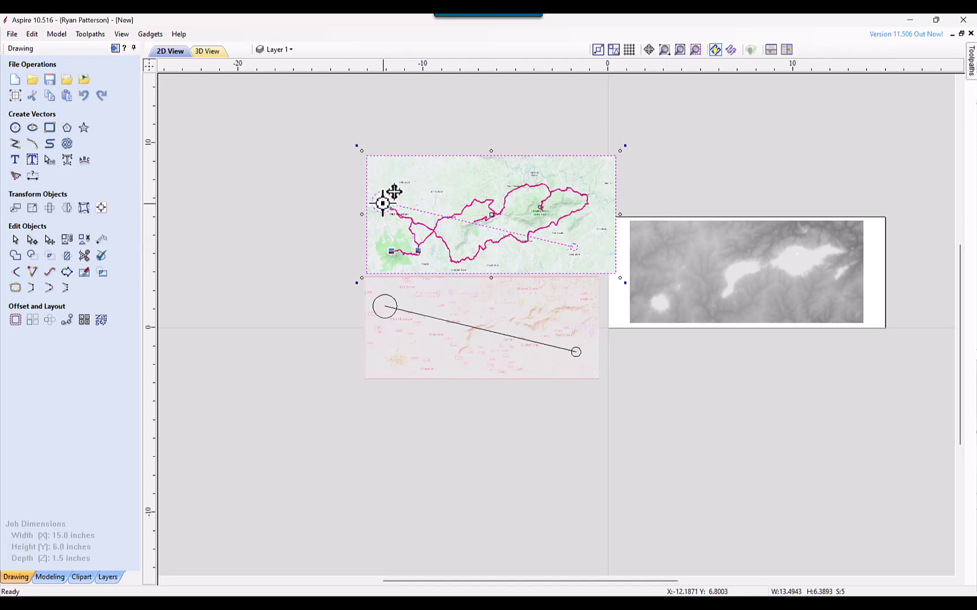
left_click_drag(383, 191, 386, 308)
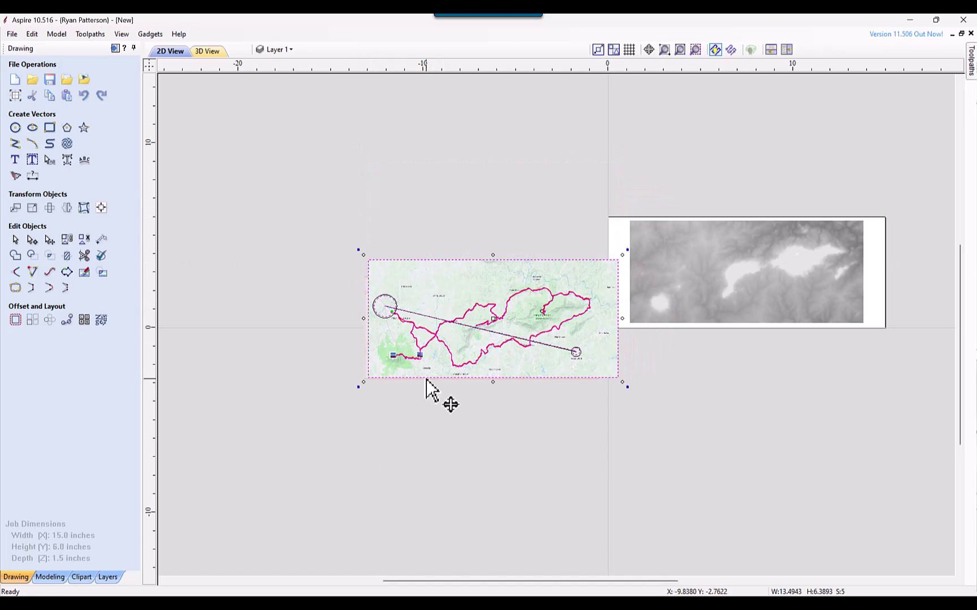
- Examine how the overlaid route map lines up with the terrain reference map around the landmark circles, roads and map borders
scroll(320, 323, "up", 3)
scroll(425, 311, "up", 3)
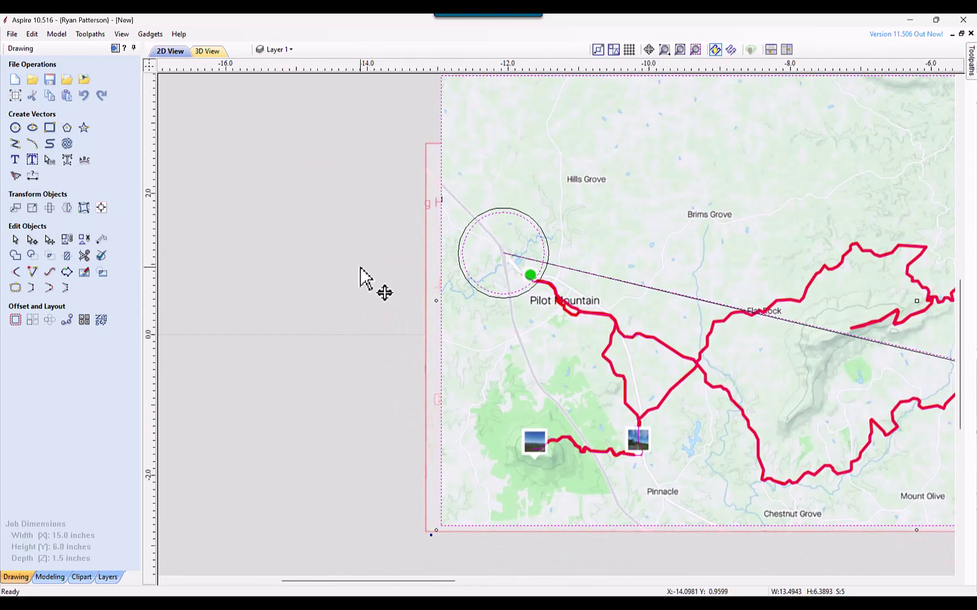
scroll(432, 234, "up", 3)
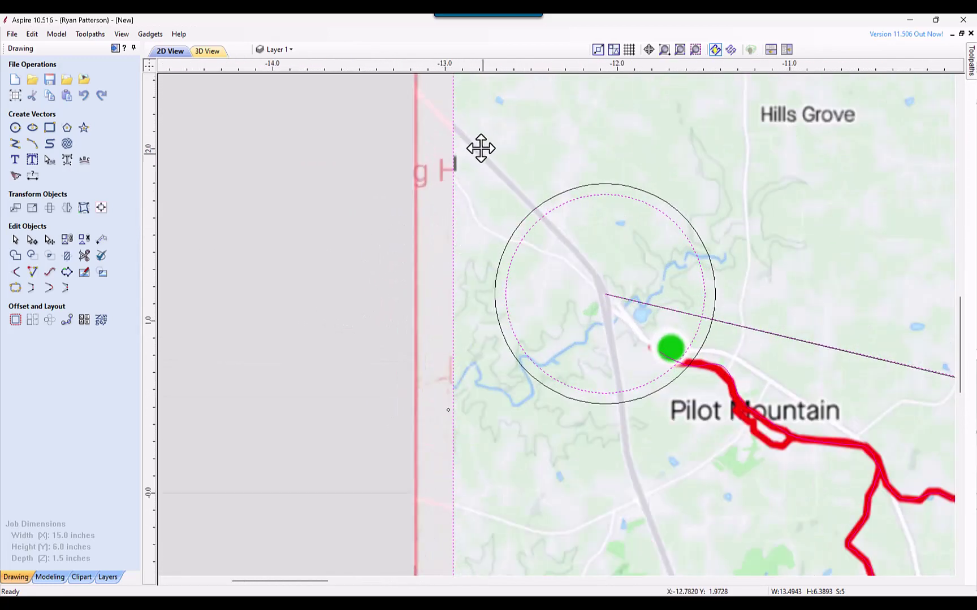
middle_click_drag(285, 215, 300, 330)
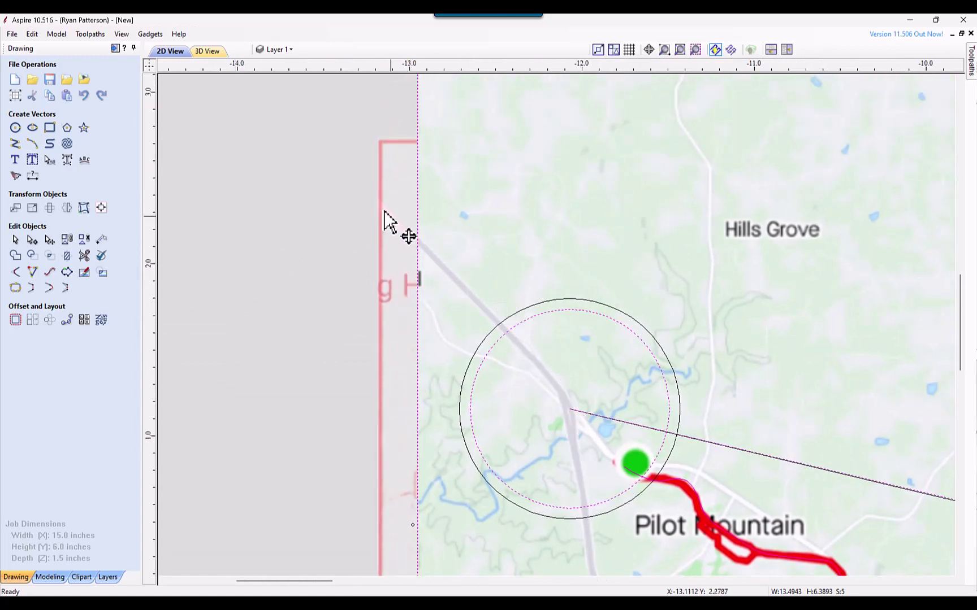
scroll(415, 271, "down", 4)
scroll(416, 272, "down", 1)
scroll(538, 465, "up", 1)
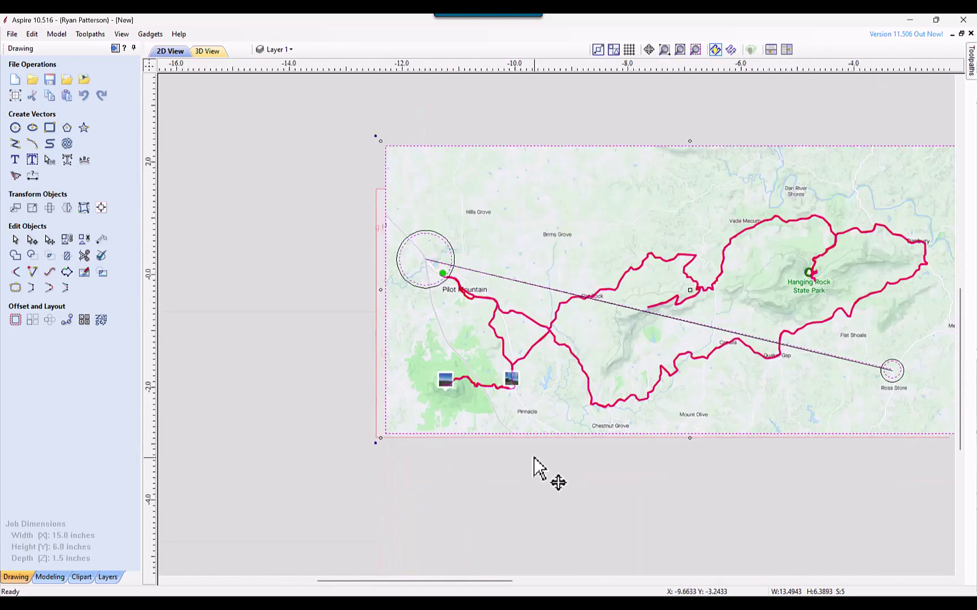
scroll(519, 447, "up", 2)
scroll(551, 424, "up", 1)
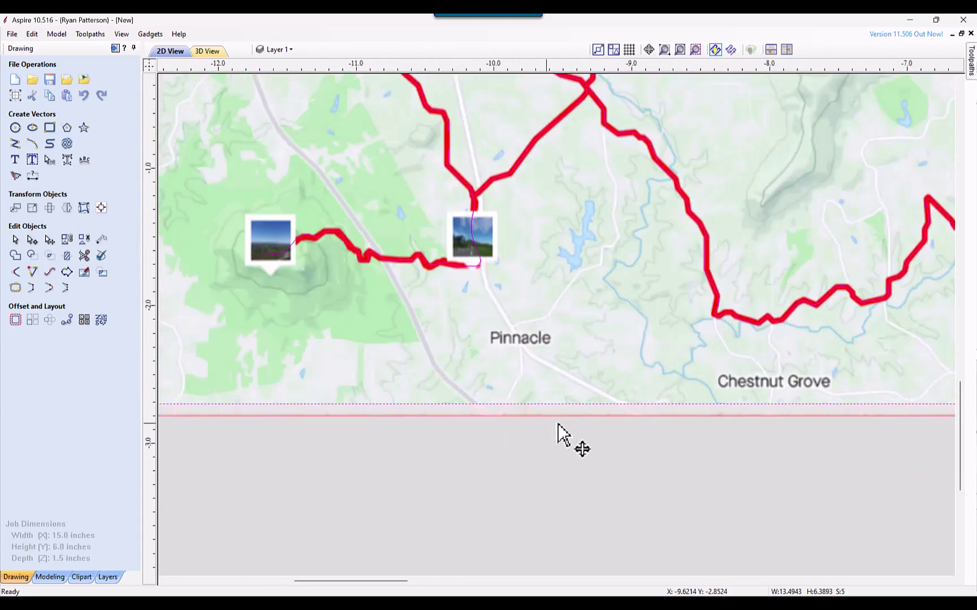
scroll(534, 435, "up", 1)
scroll(507, 434, "down", 3)
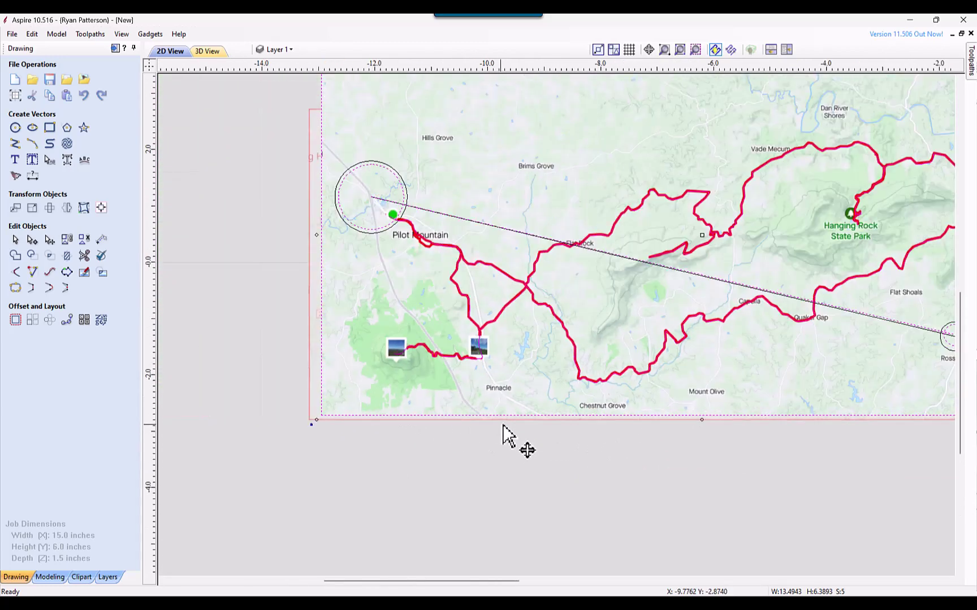
scroll(844, 438, "down", 1)
scroll(678, 443, "down", 1)
middle_click_drag(679, 437, 616, 443)
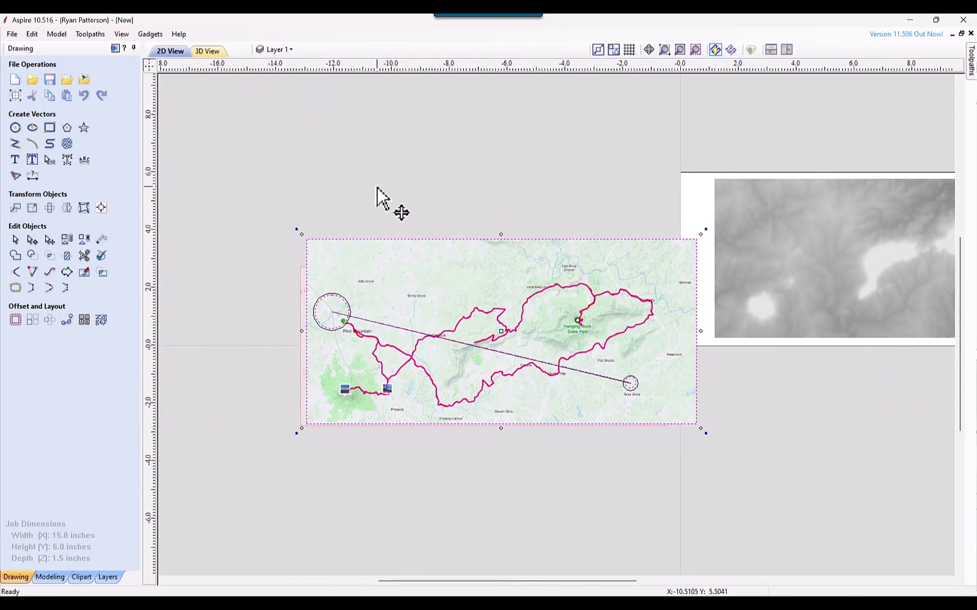
- Move only the route map image below the terrain reference map, leaving the traced route over the terrain reference
left_click(419, 253)
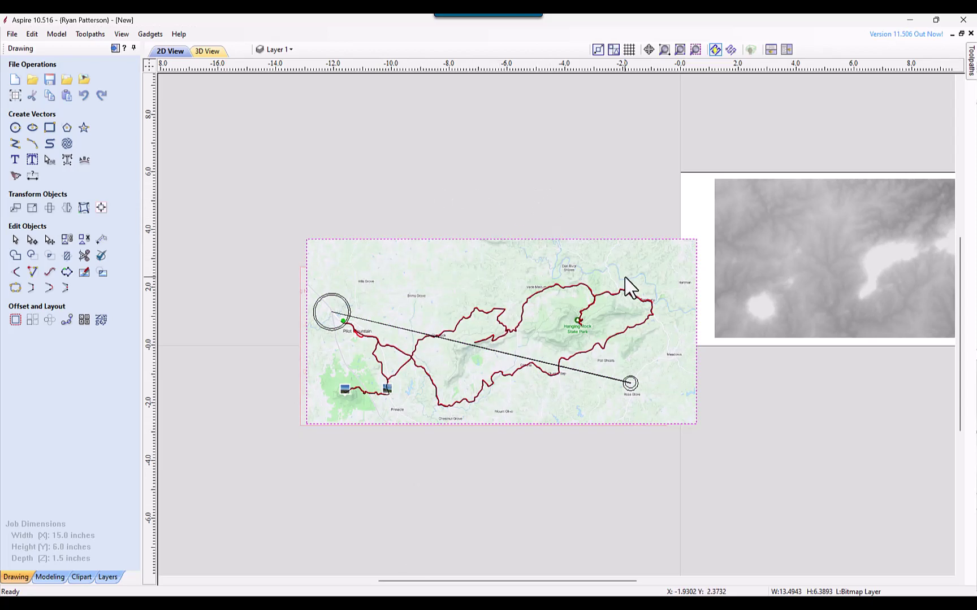
left_click(517, 239)
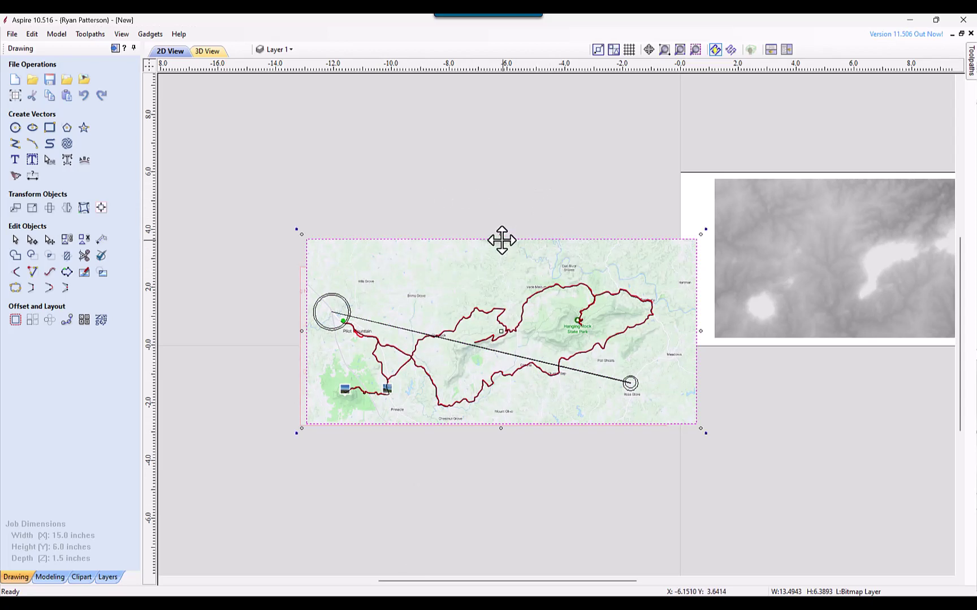
left_click_drag(501, 241, 490, 499)
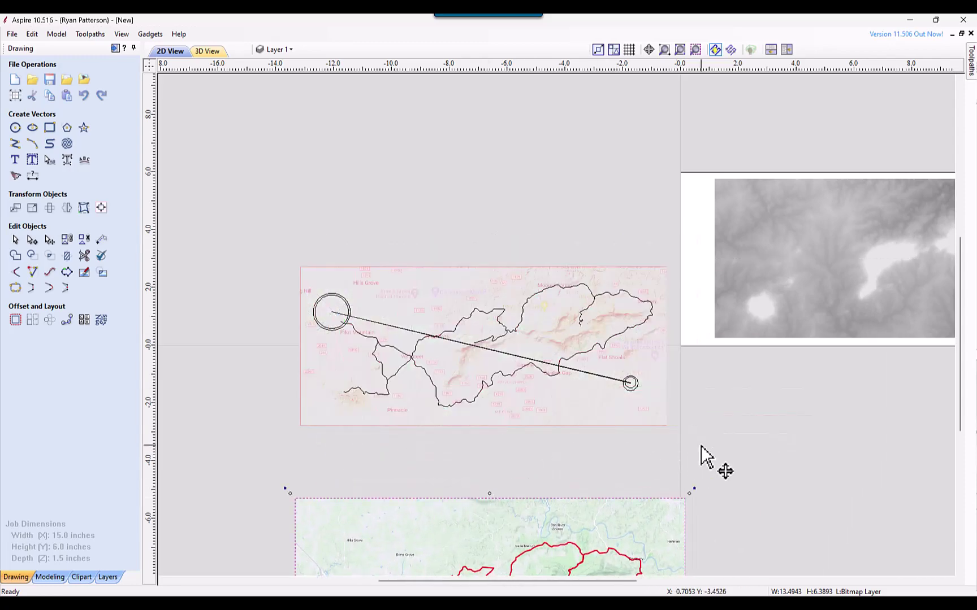
scroll(494, 316, "up", 5)
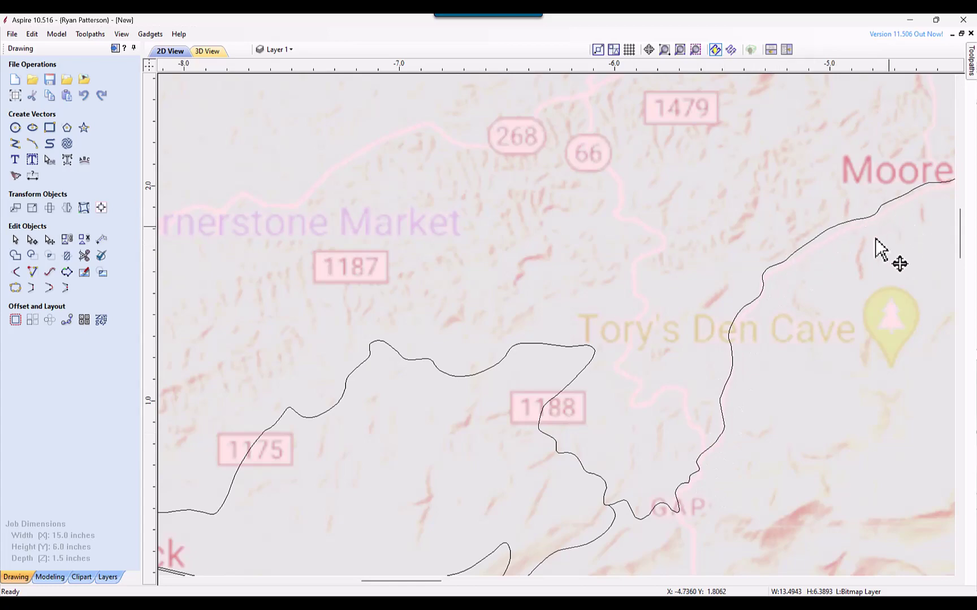
- Delete the landmark circles and connecting lines from the terrain reference map, keeping the traced ride route
middle_click_drag(877, 247, 617, 343)
left_click_drag(885, 370, 725, 264)
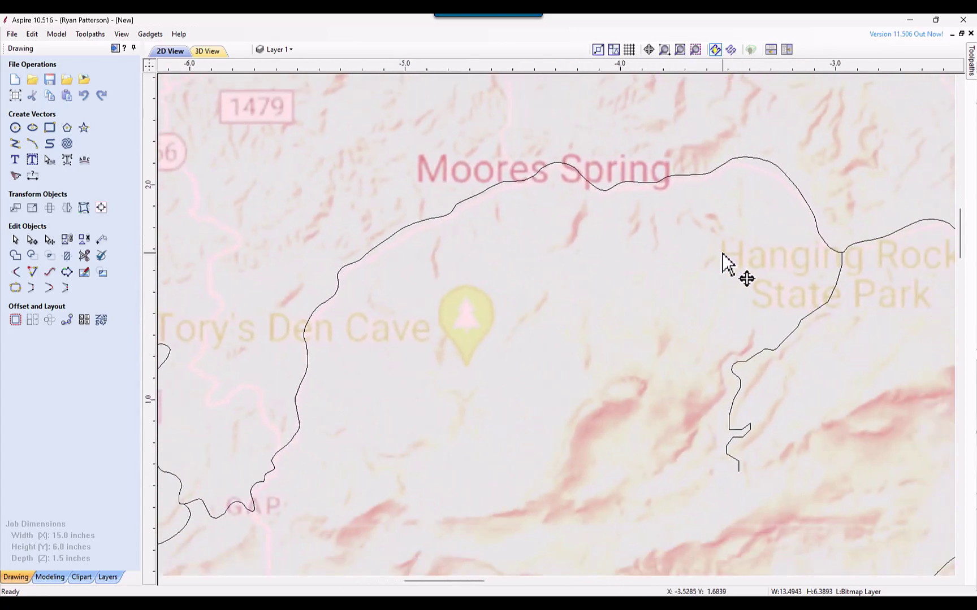
left_click_drag(798, 304, 608, 277)
scroll(607, 277, "down", 4)
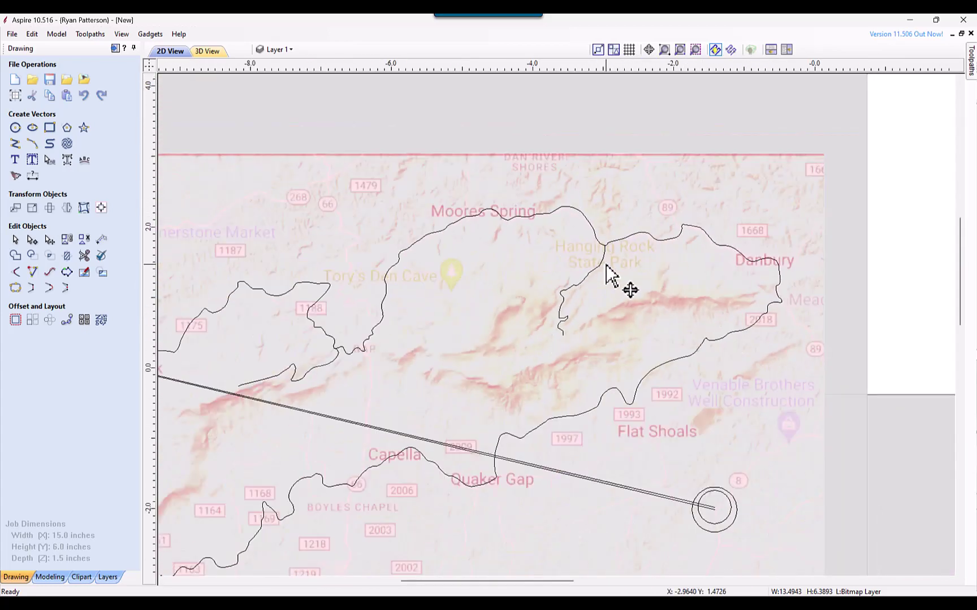
scroll(514, 359, "down", 1)
left_click_drag(503, 356, 648, 278)
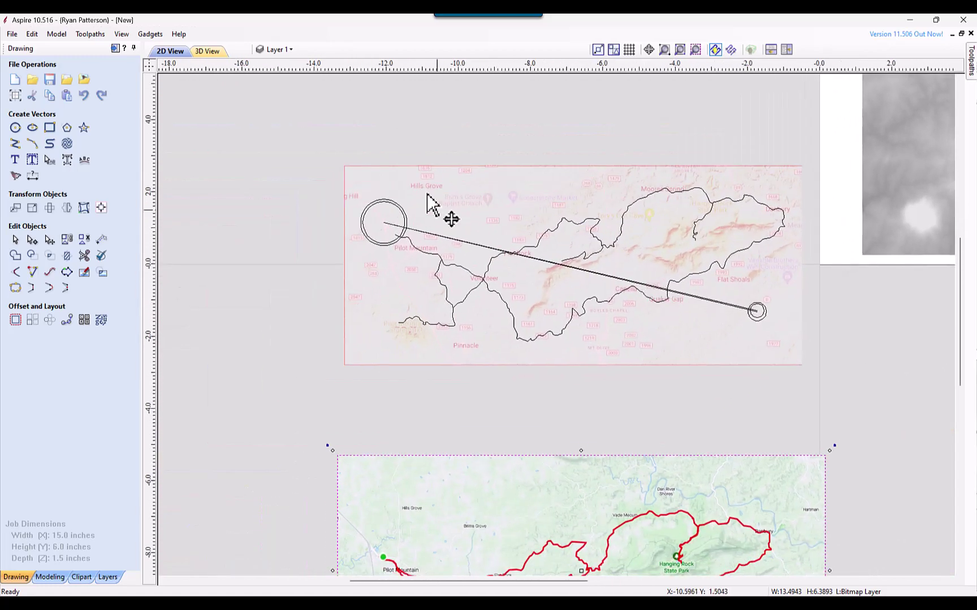
left_click(387, 225)
key("Delete")
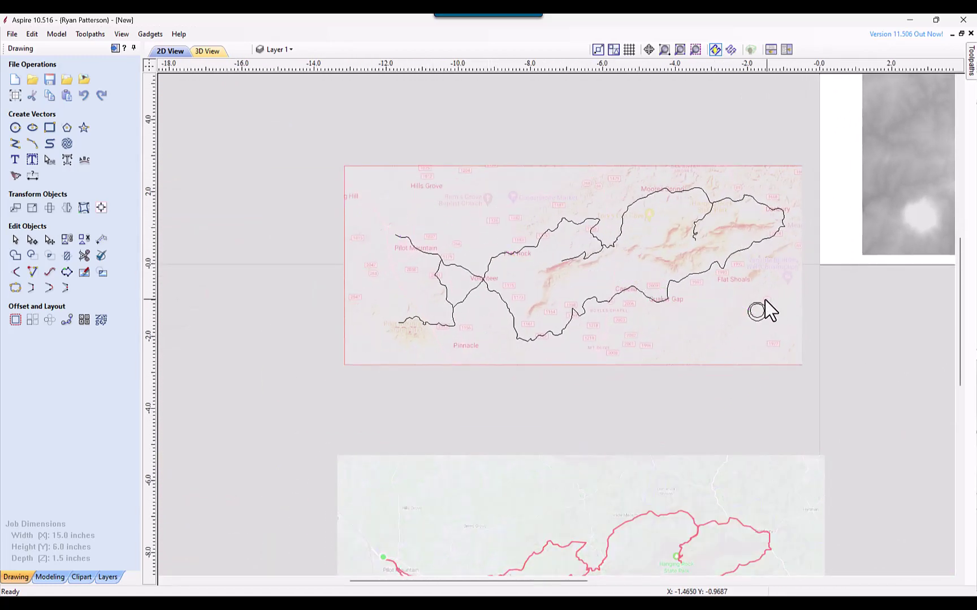
left_click(756, 311)
key("Delete")
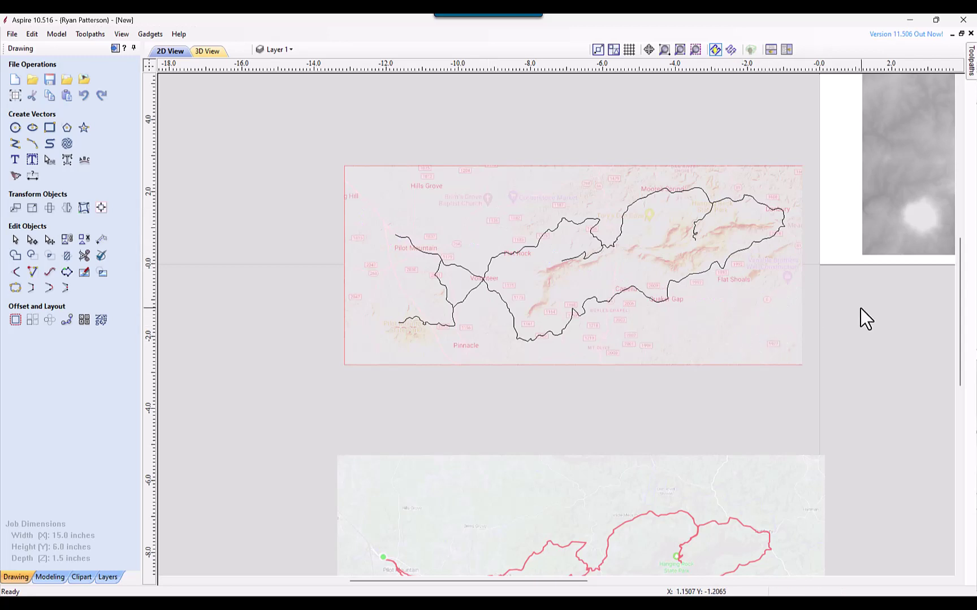
- Trace the terrain reference map's outer border with a Black / White bitmap trace at a 0.99 threshold and apply the resulting vector
middle_click_drag(859, 319, 671, 344)
scroll(476, 287, "down", 2)
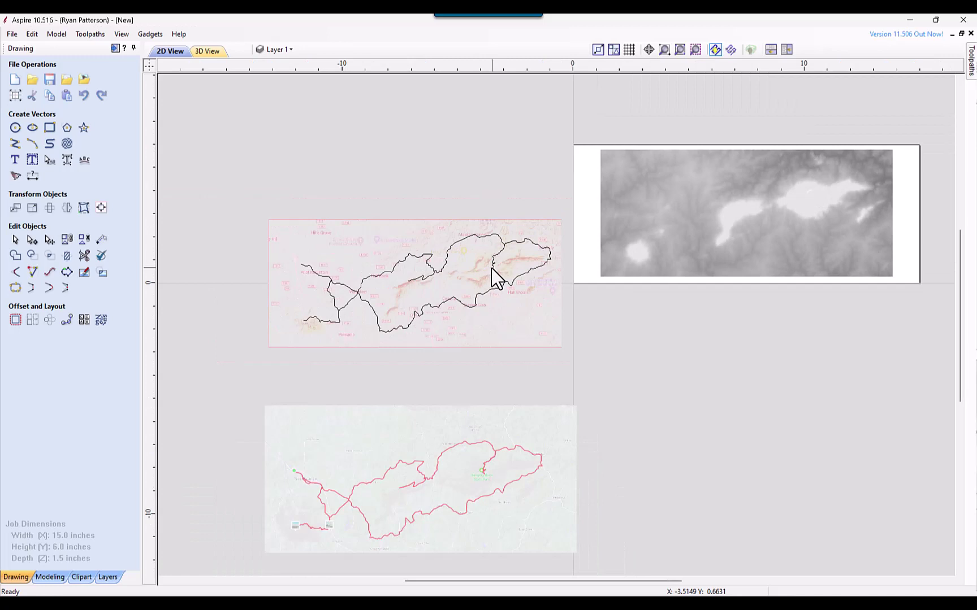
left_click(376, 264)
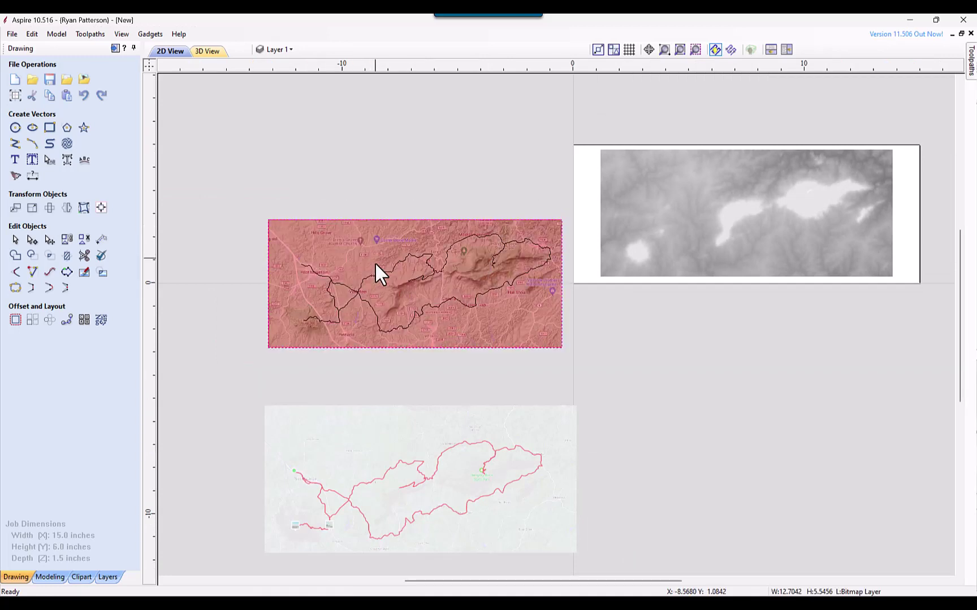
left_click(518, 184)
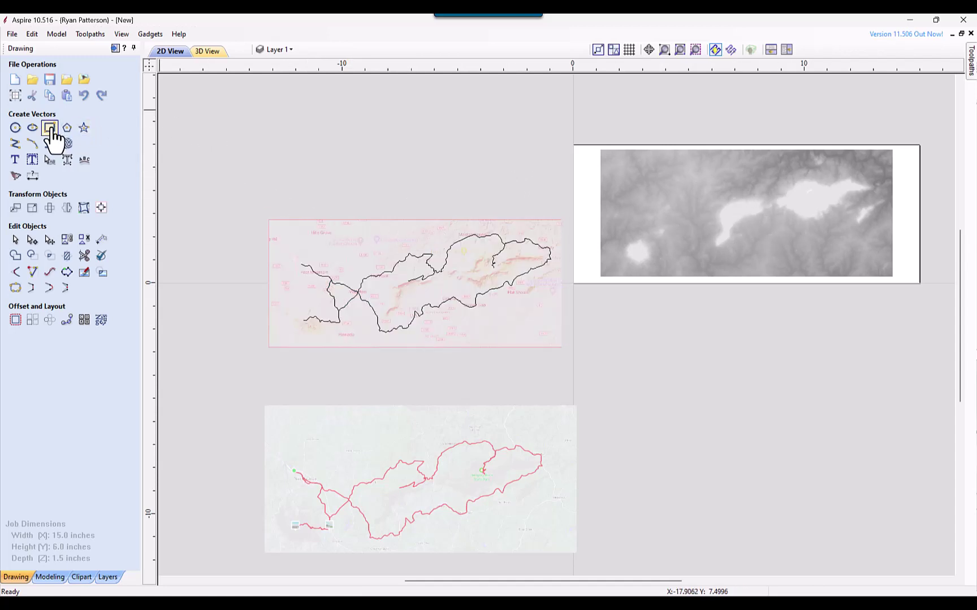
left_click(52, 131)
left_click(109, 311)
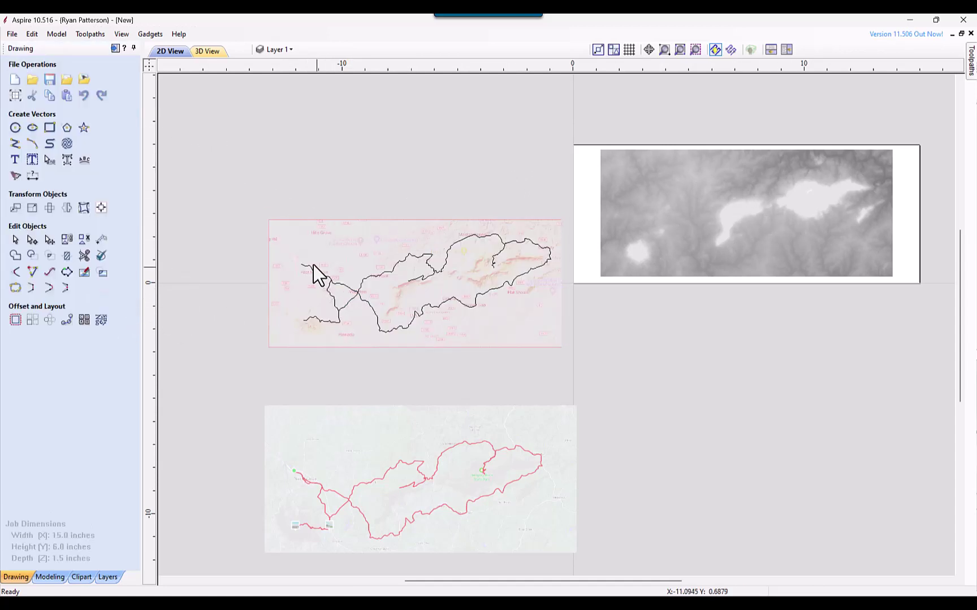
left_click(311, 248)
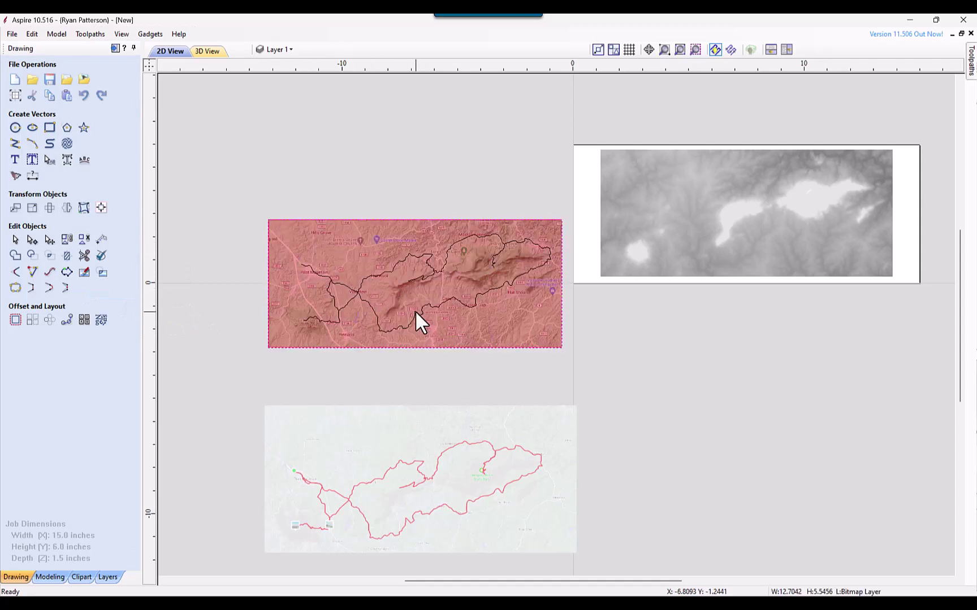
left_click(15, 177)
left_click(29, 133)
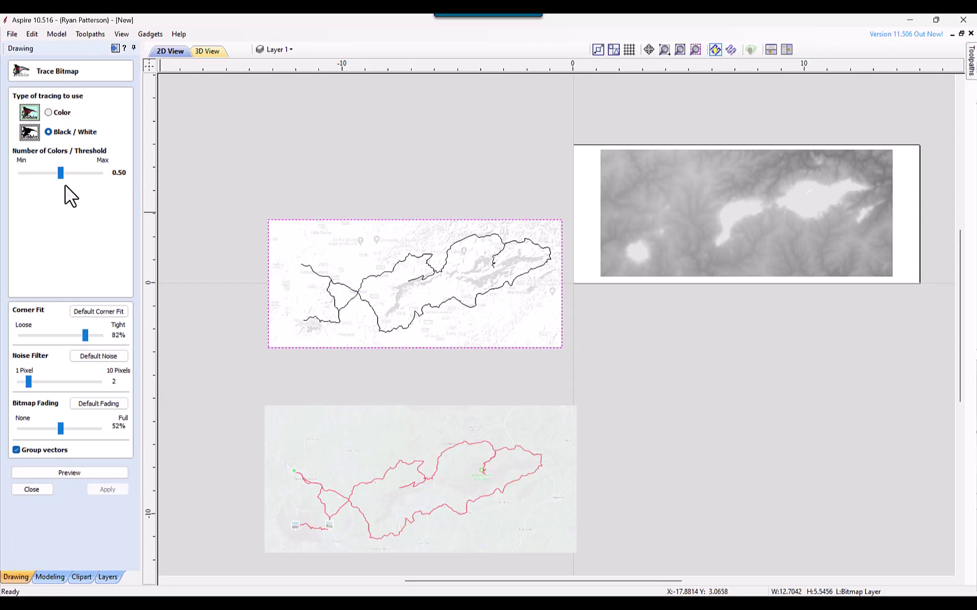
left_click_drag(61, 176, 126, 187)
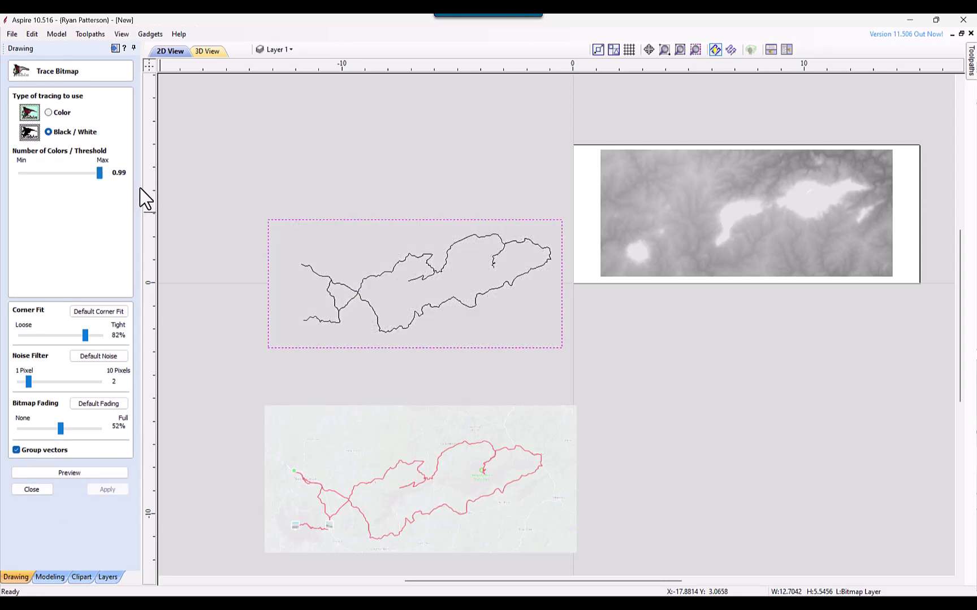
left_click(93, 474)
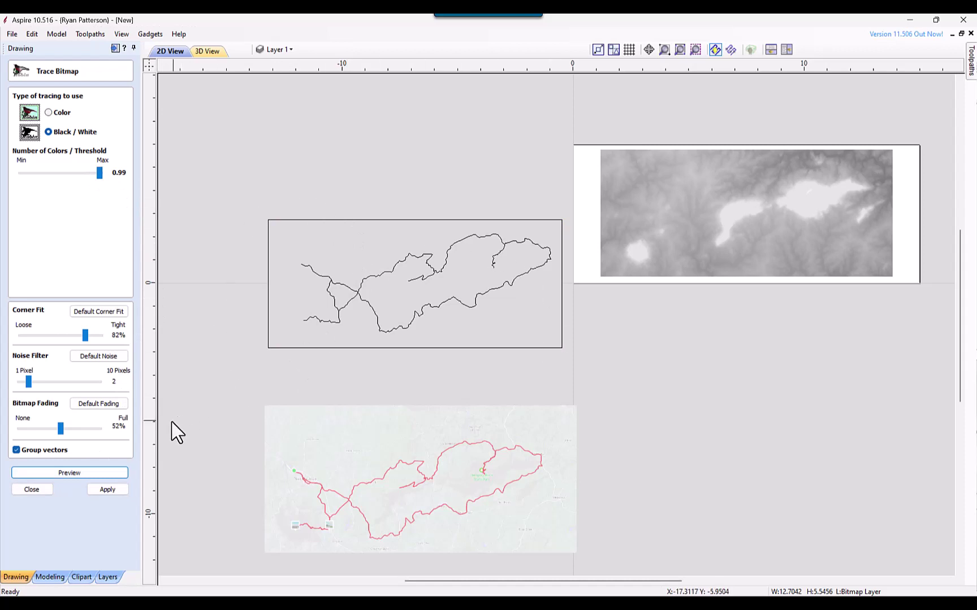
left_click(117, 489)
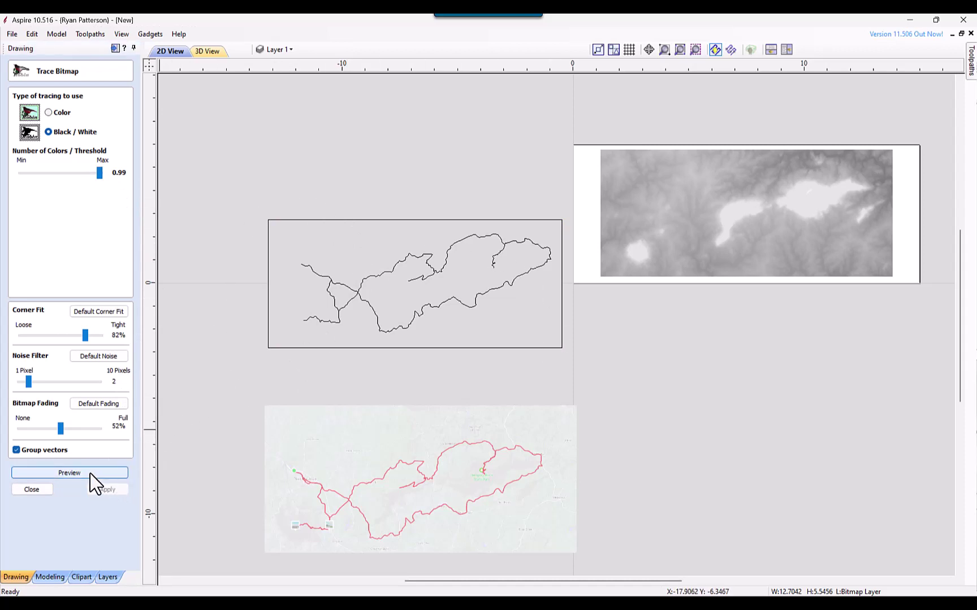
left_click(42, 490)
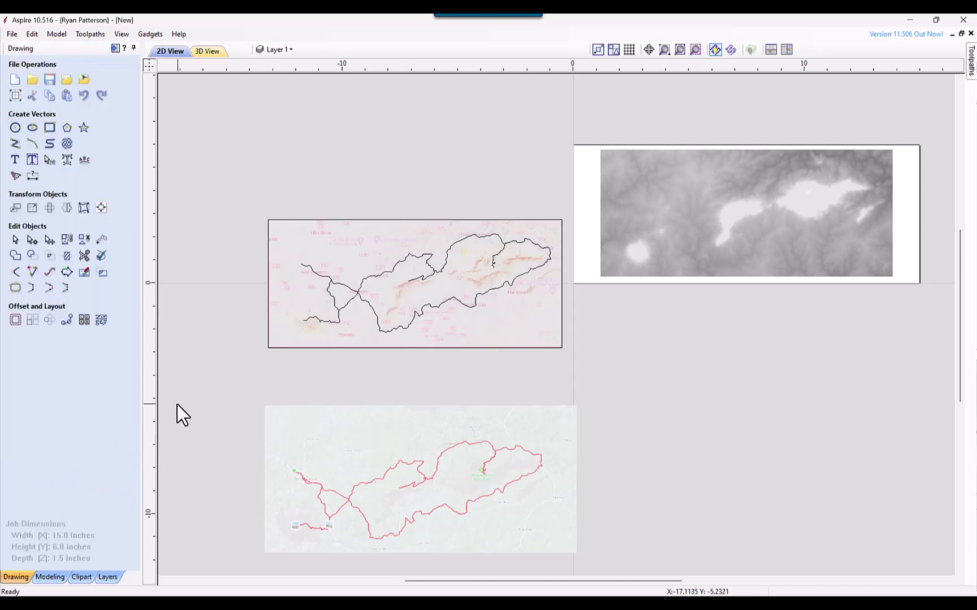
- Group the traced border rectangle with the ride route and move the group below the grayscale terrain model
left_click(403, 223)
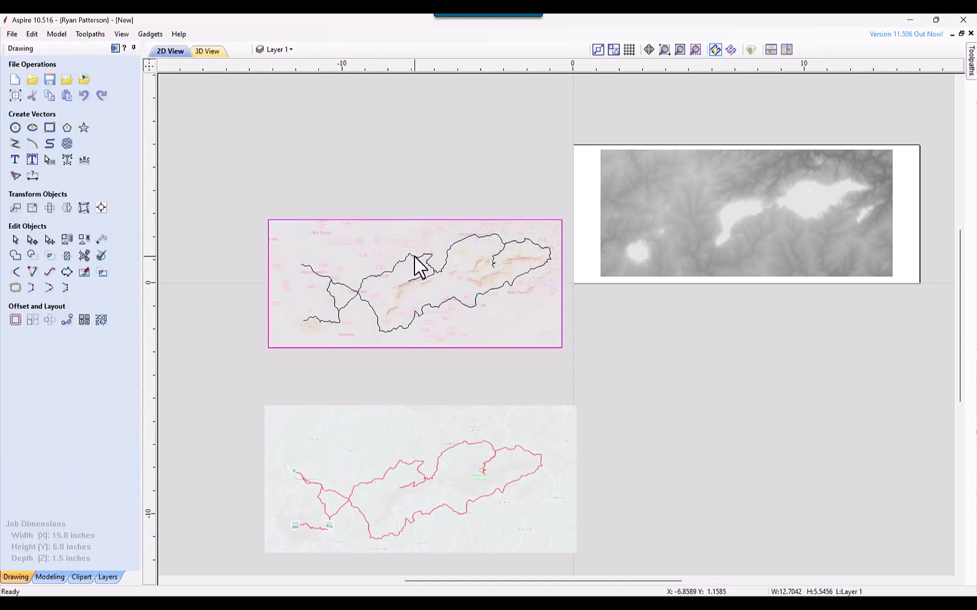
left_click(414, 255, "shift")
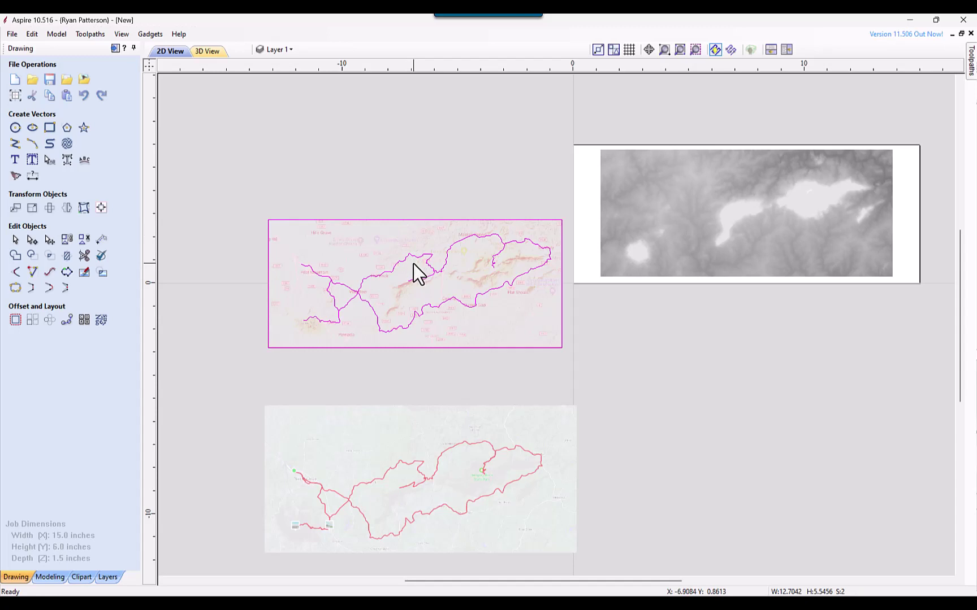
left_click_drag(415, 257, 787, 362)
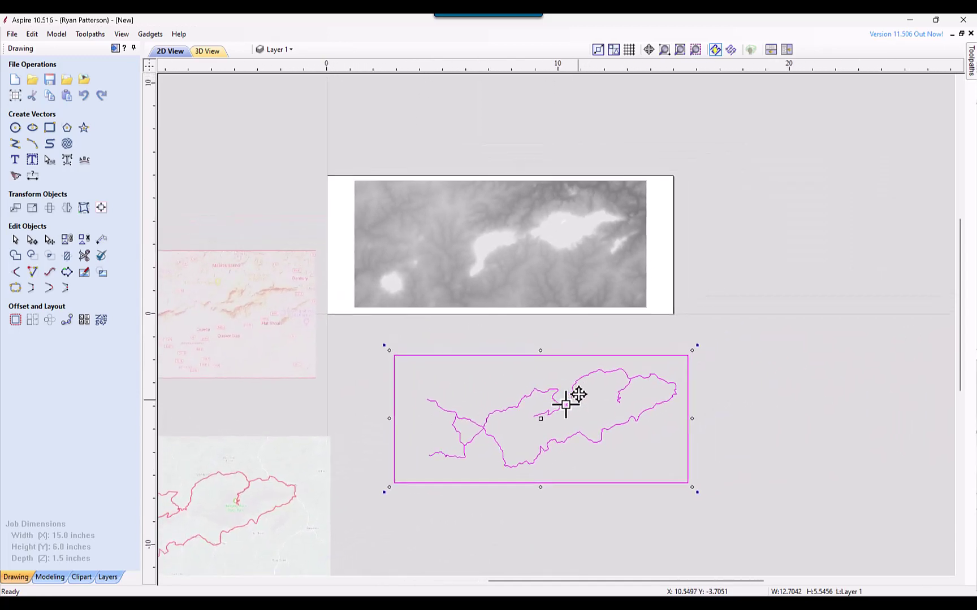
- Centre the grouped border and route on the grayscale terrain model in both directions, with the model as the last selected item
left_click(761, 274)
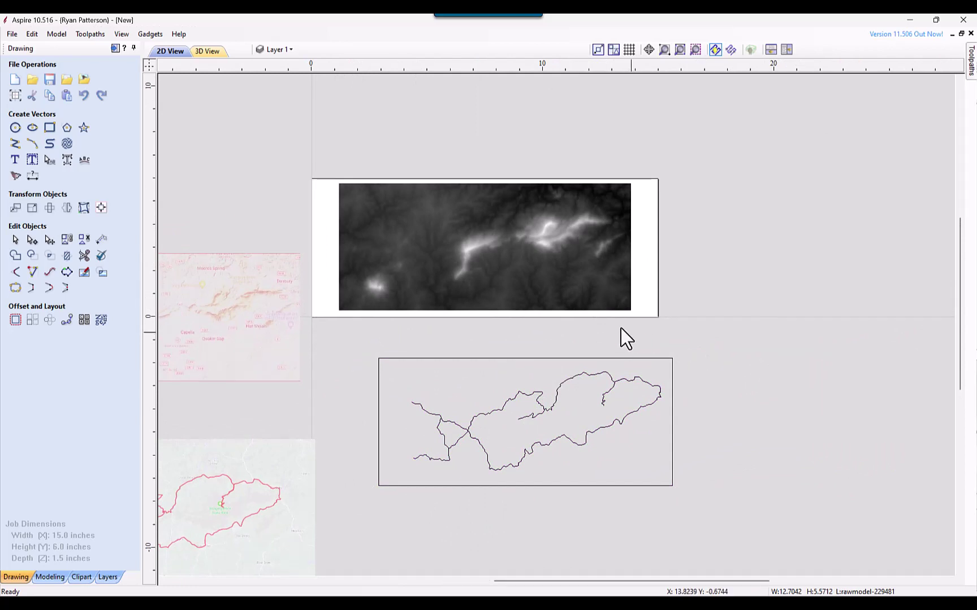
left_click(762, 384)
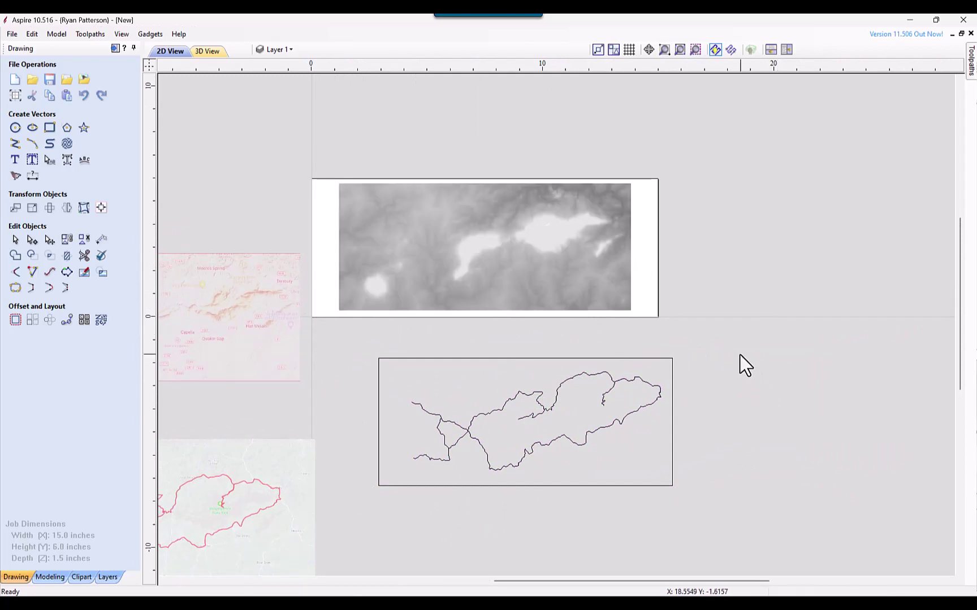
left_click(611, 366)
left_click(537, 211, "shift")
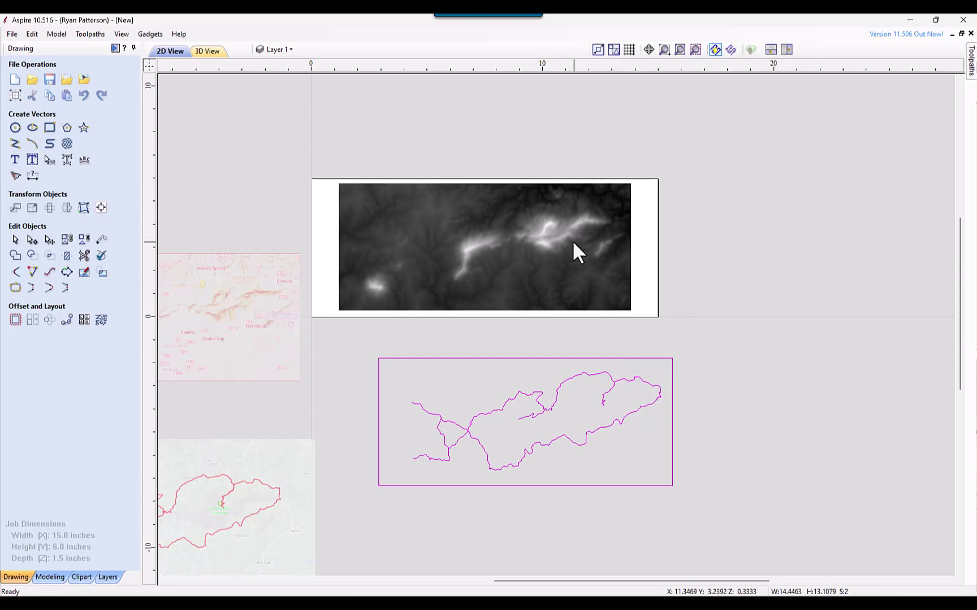
left_click(531, 346)
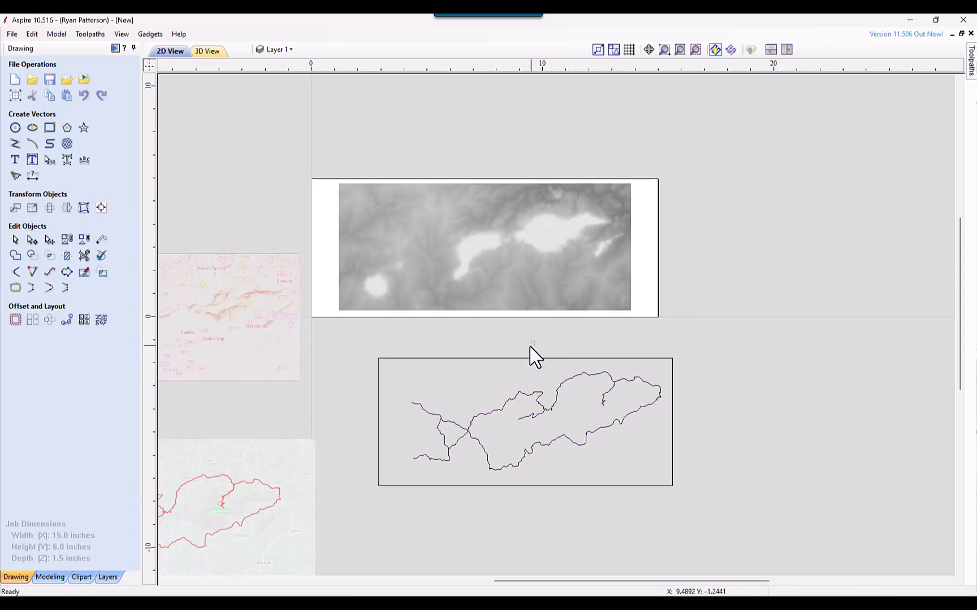
left_click(497, 360)
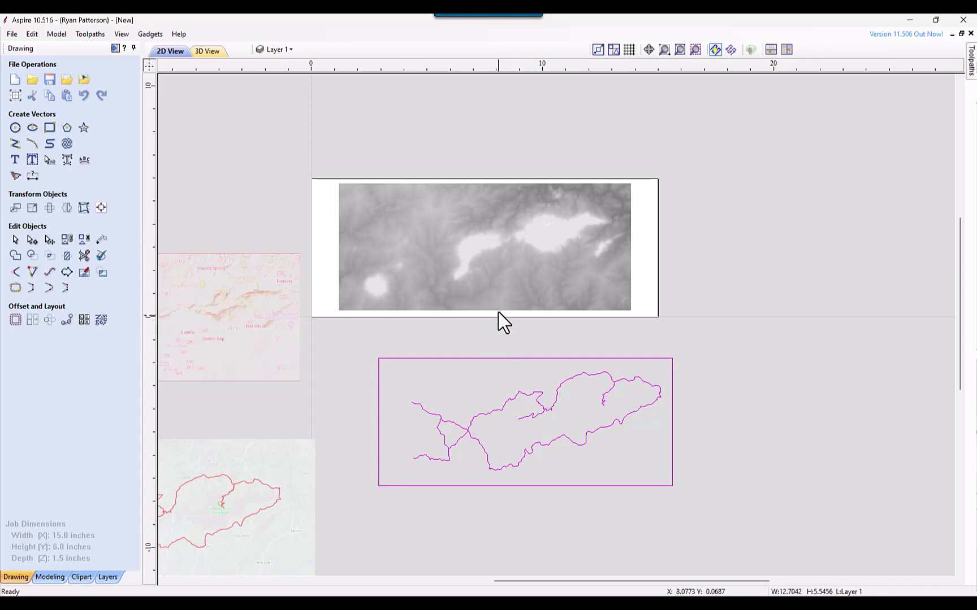
left_click(494, 257, "shift")
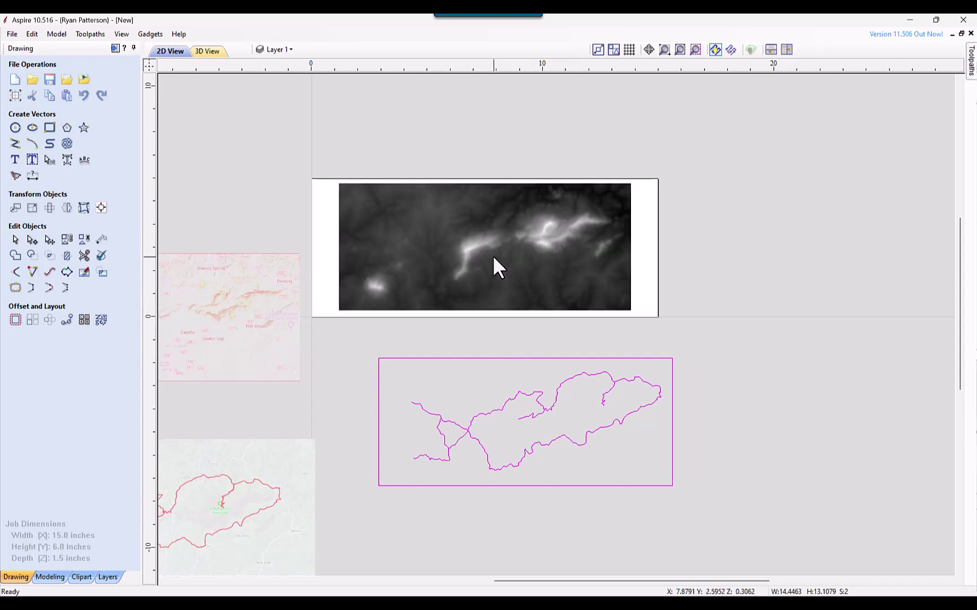
left_click(101, 208)
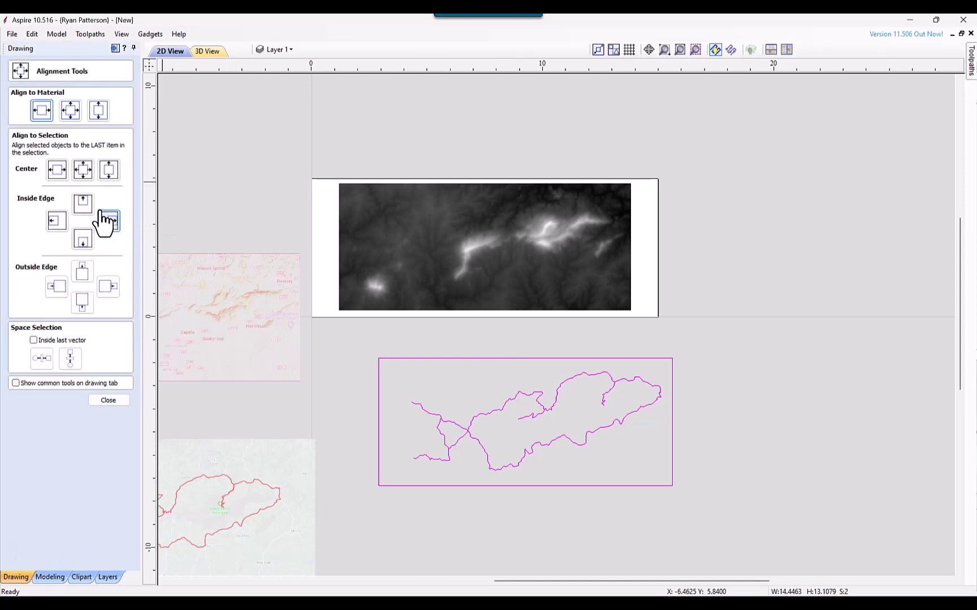
left_click(82, 170)
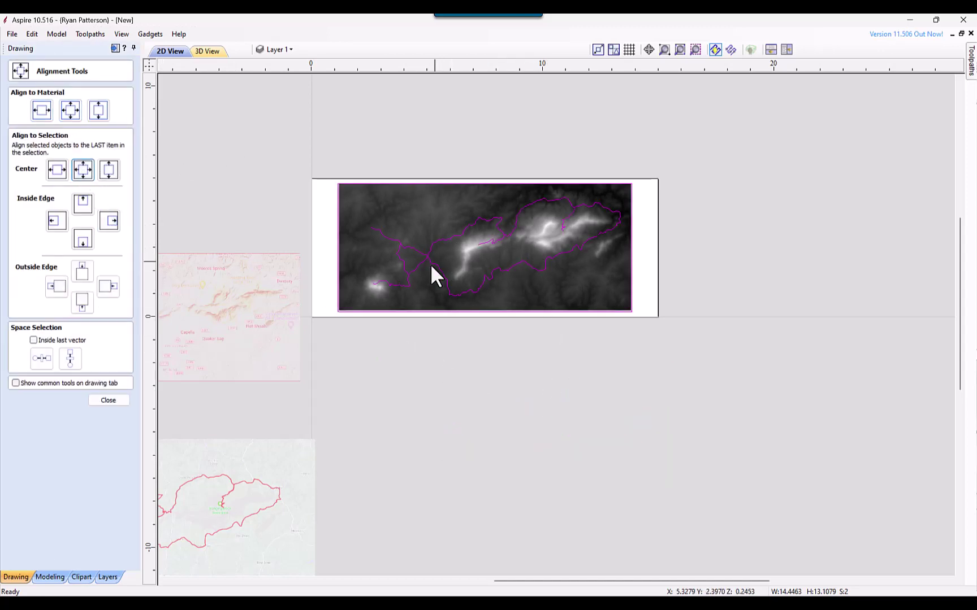
scroll(389, 283, "up", 4)
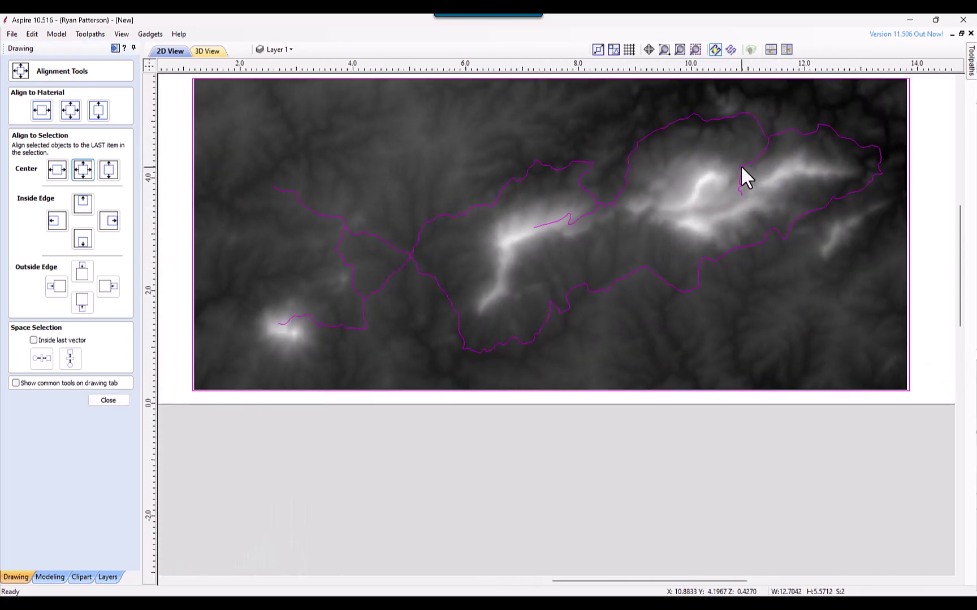
scroll(562, 441, "down", 3)
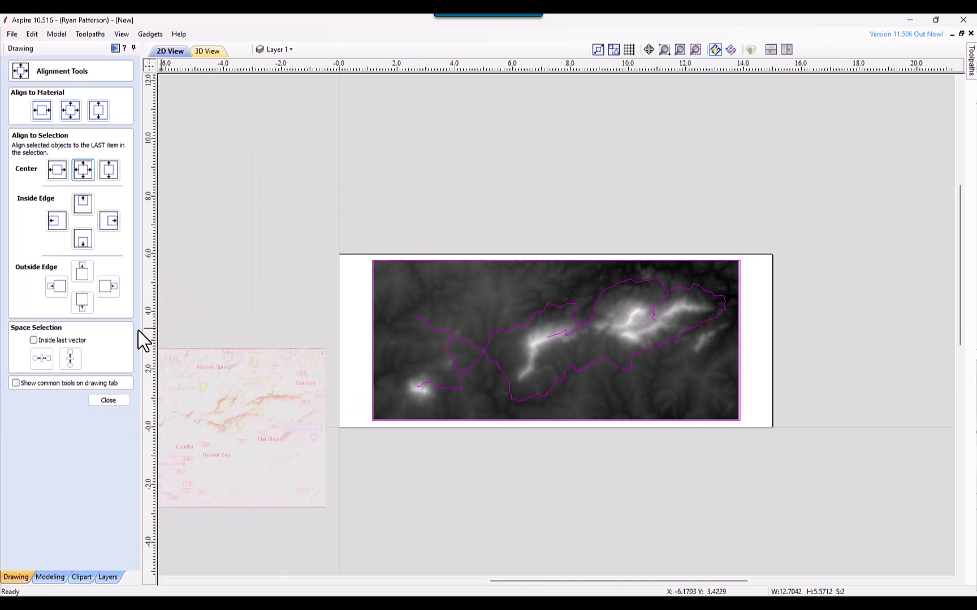
left_click(108, 401)
- Centre the terrain model together with the grouped border and route on the material in both directions
left_click_drag(320, 234, 756, 495)
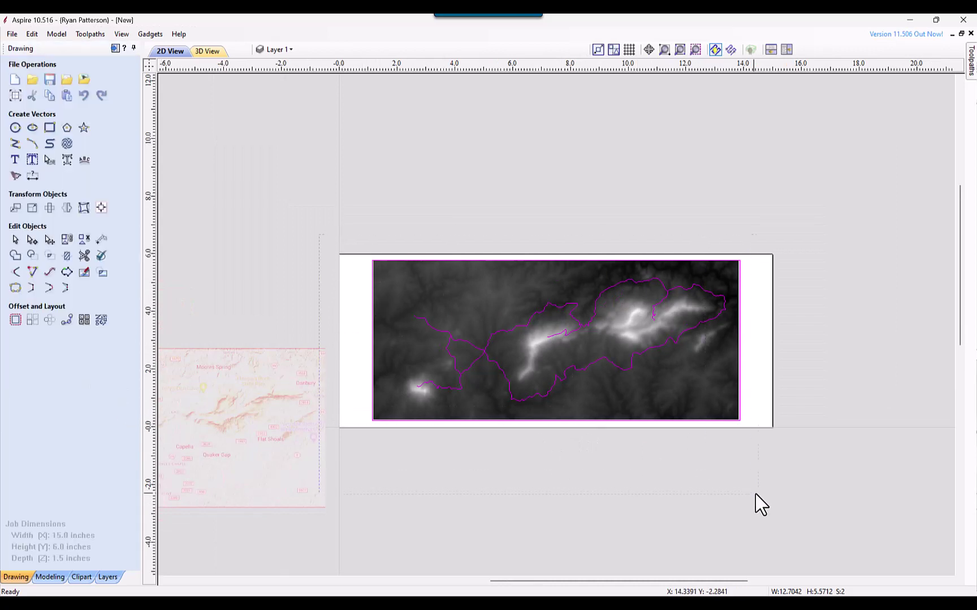
left_click(101, 207)
left_click(70, 111)
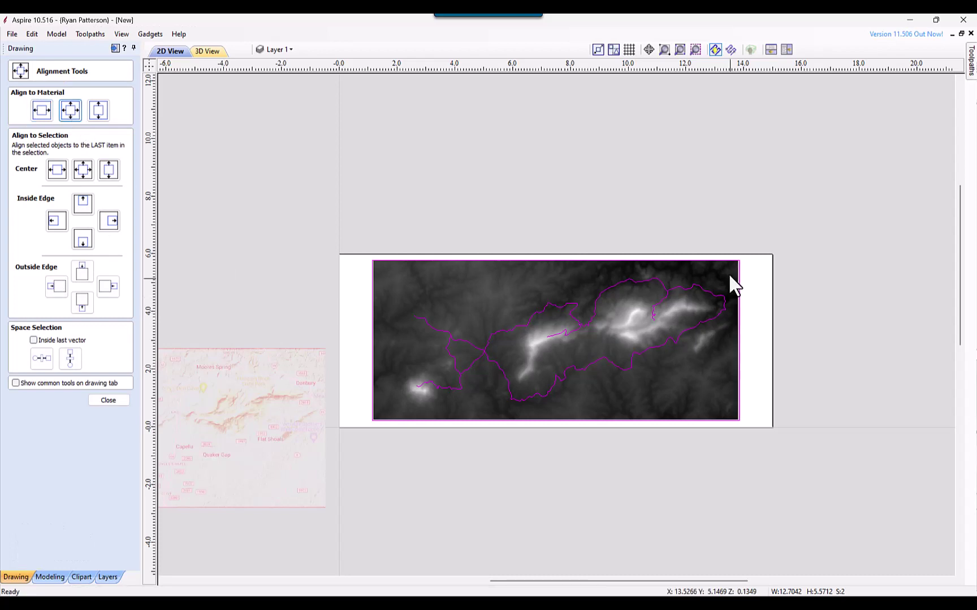
left_click(105, 400)
left_click(448, 443)
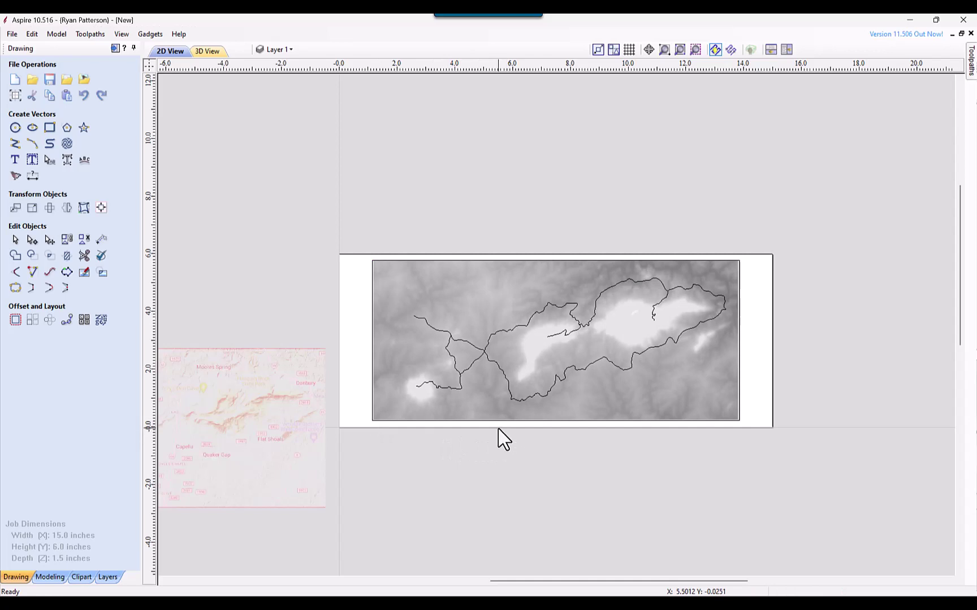
- Ungroup the border rectangle from the ride route and select each vector separately, followed by the terrain model
left_click(740, 364)
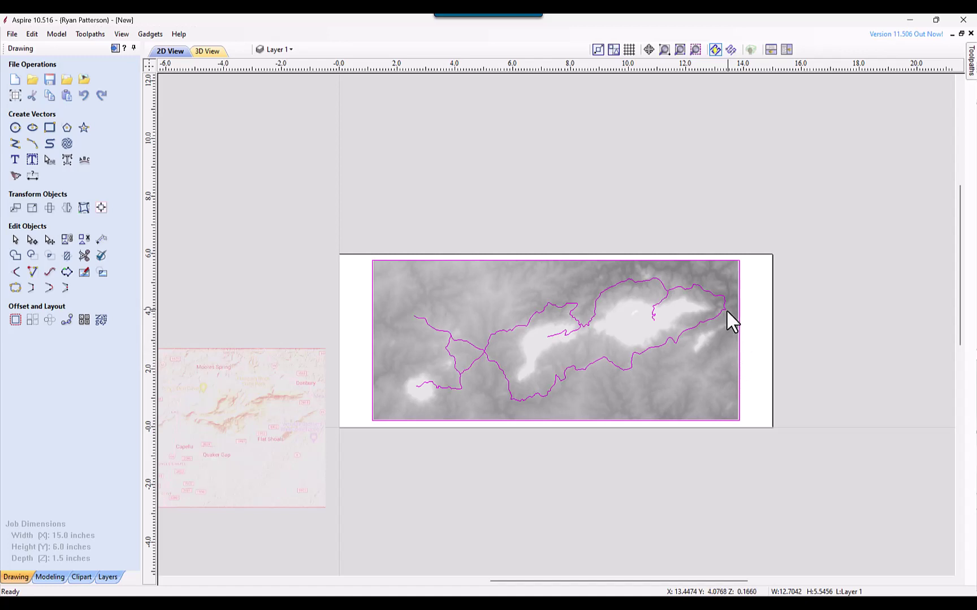
left_click(574, 214)
left_click(546, 262)
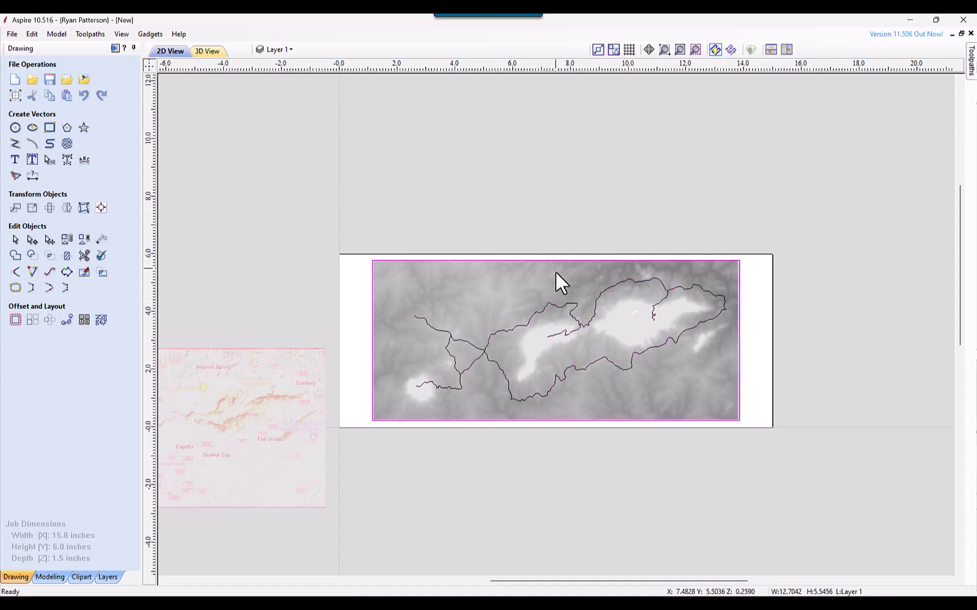
left_click(560, 307)
left_click(680, 249)
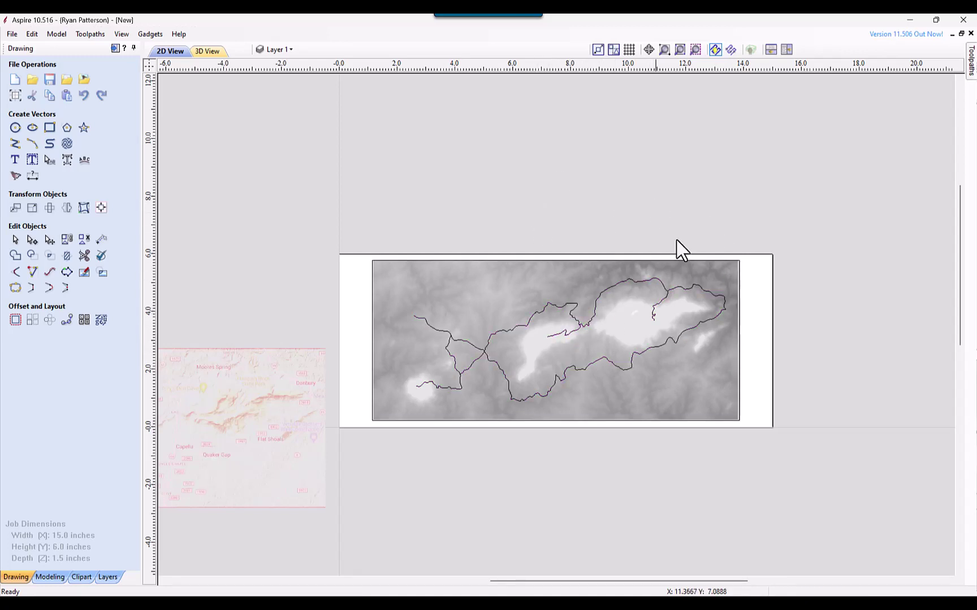
left_click(718, 386)
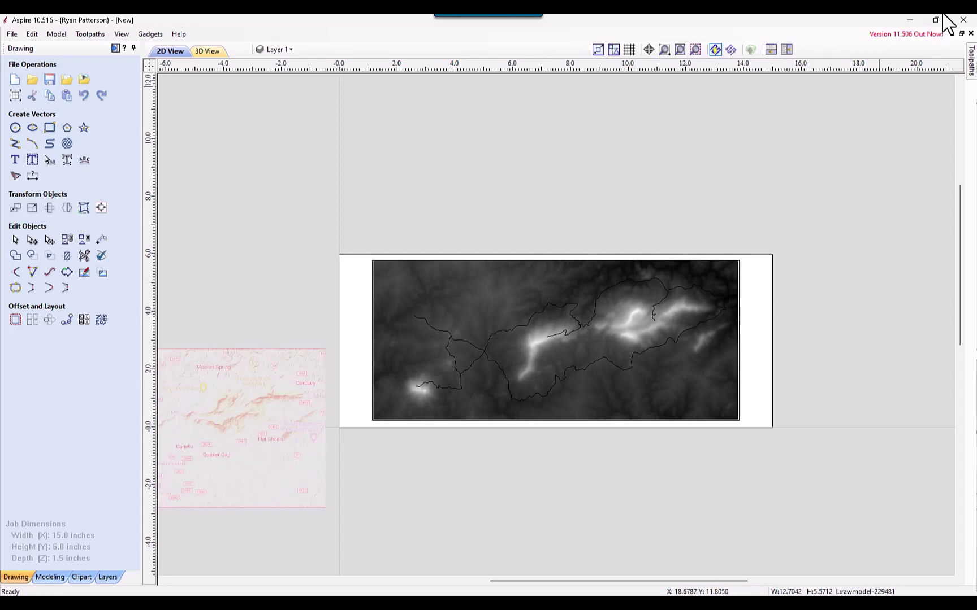
- Set the model position in the material setup to a 0.0 inch gap above the terrain model
left_click(959, 49)
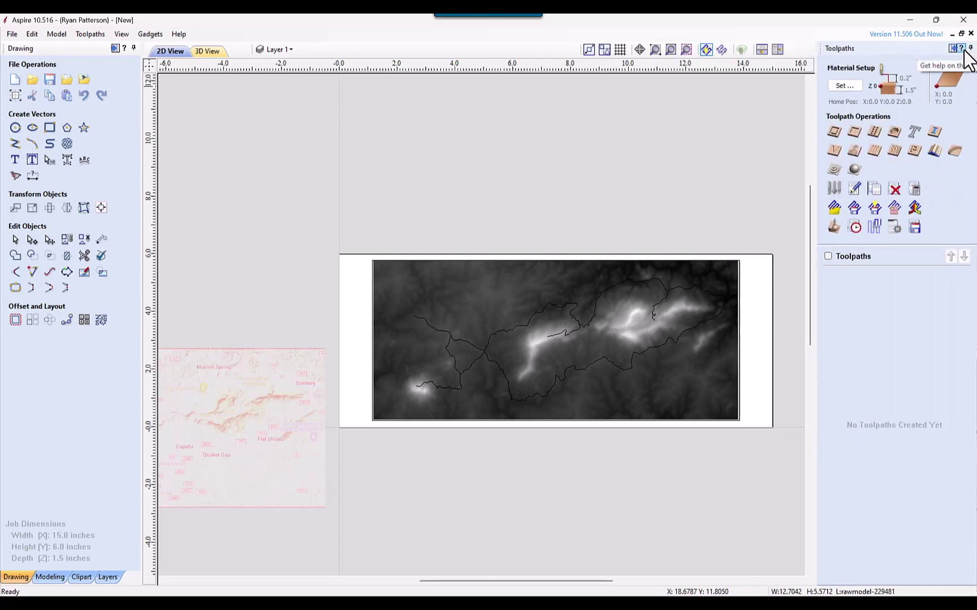
left_click(858, 172)
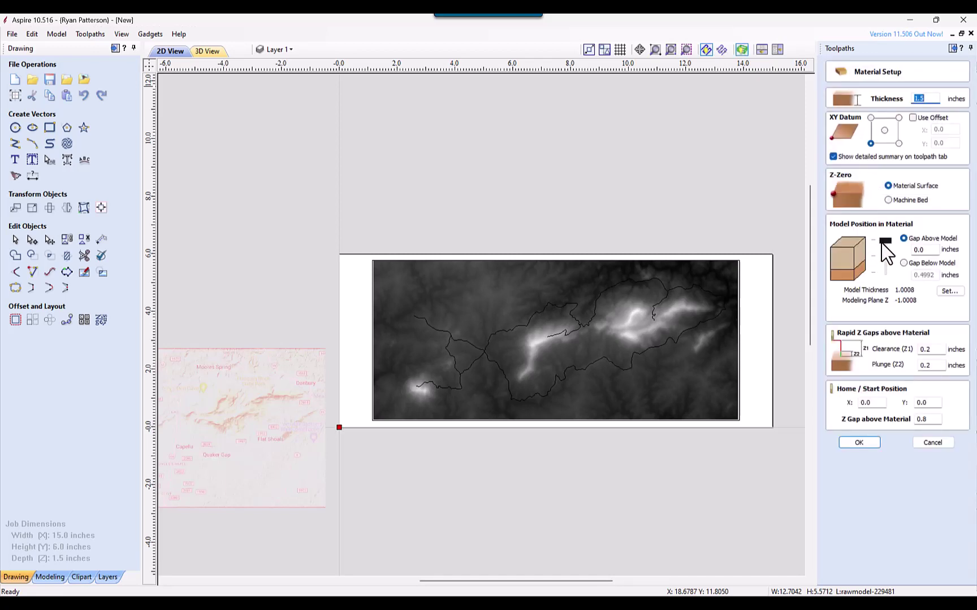
mouse_move(884, 243)
left_mouse_down()
mouse_move(882, 263)
mouse_move(884, 240)
left_mouse_up()
mouse_move(895, 251)
left_mouse_down()
mouse_move(886, 269)
mouse_move(886, 241)
left_mouse_up()
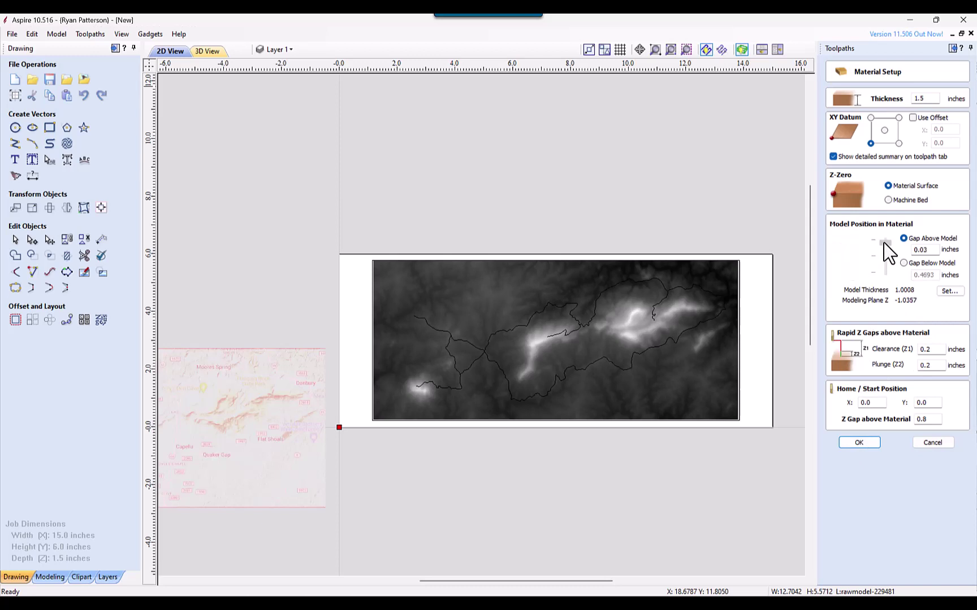
left_click_drag(884, 242, 884, 245)
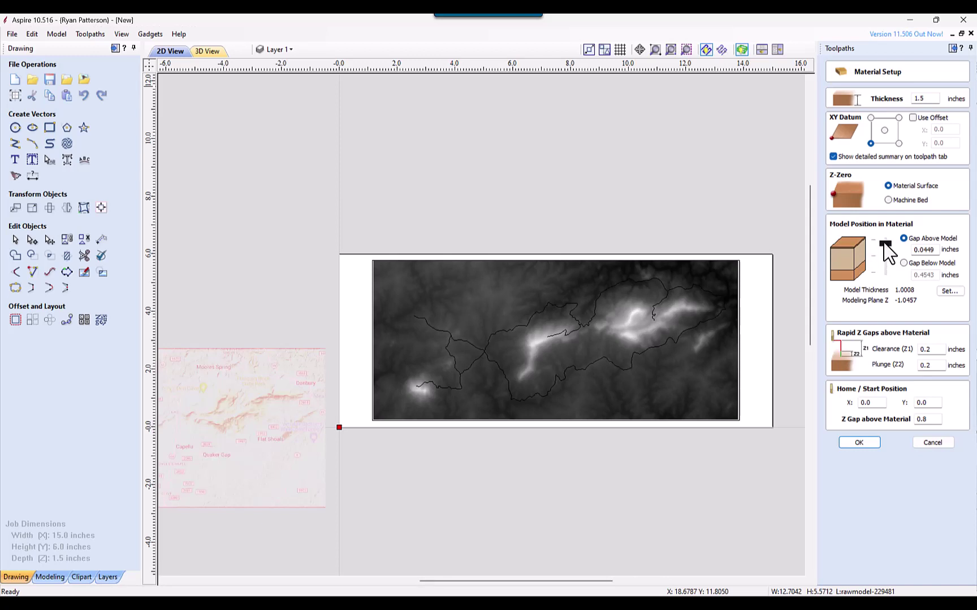
left_click_drag(886, 247, 884, 245)
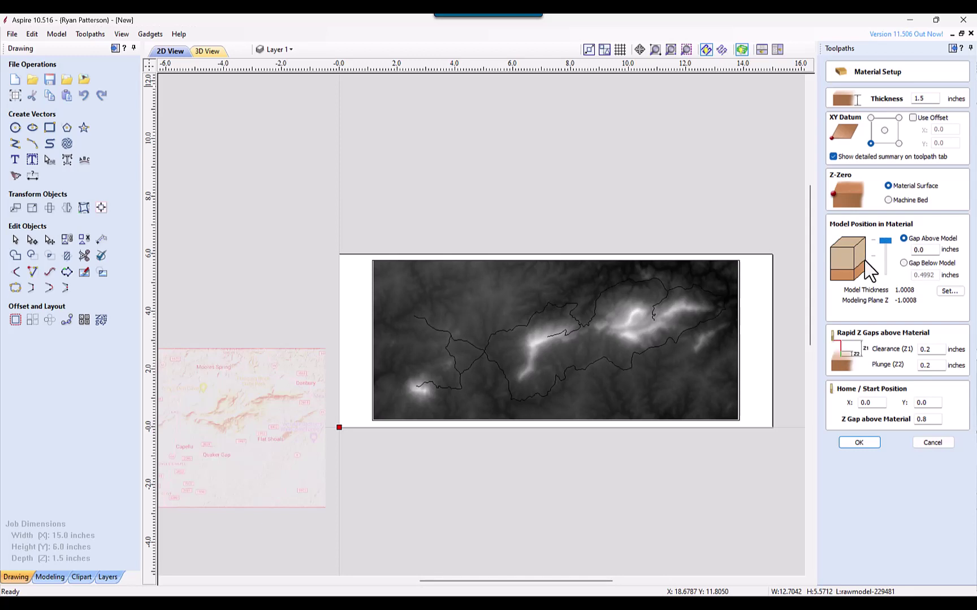
left_click(860, 442)
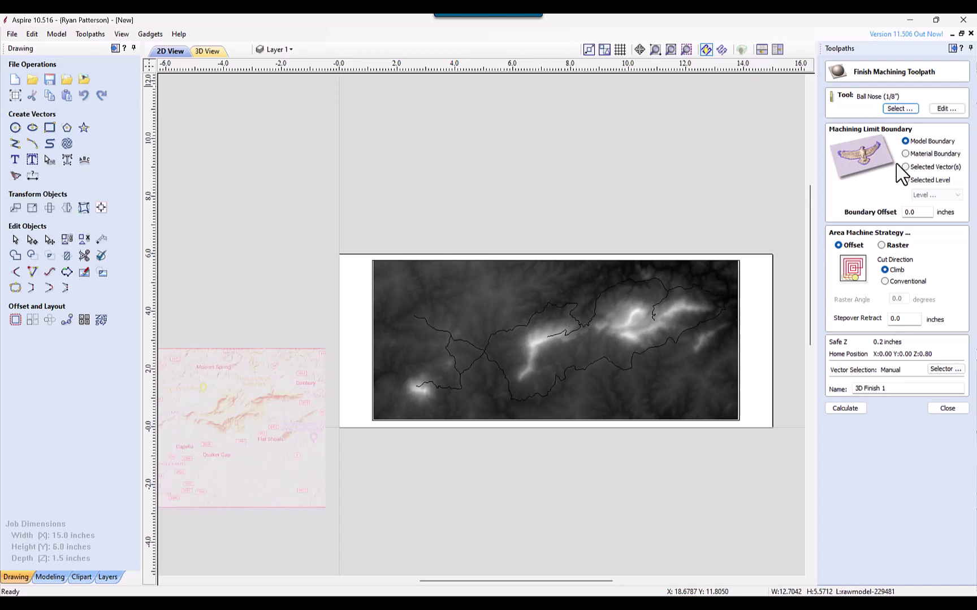
- Calculate a 3D finish toolpath within the model boundary using the 1/8" ball nose and raster strategy, and preview its cut
left_click(883, 248)
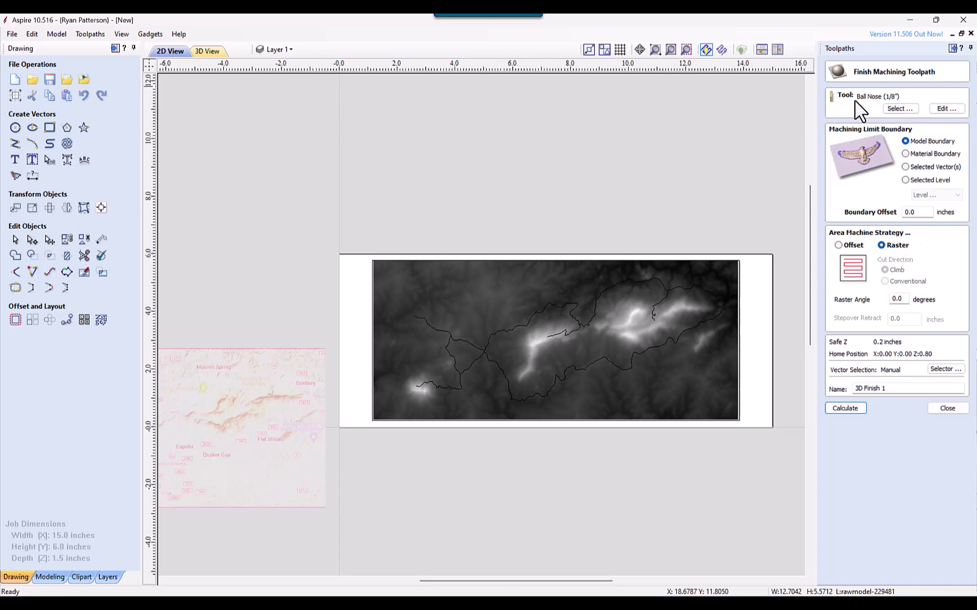
left_click(860, 420)
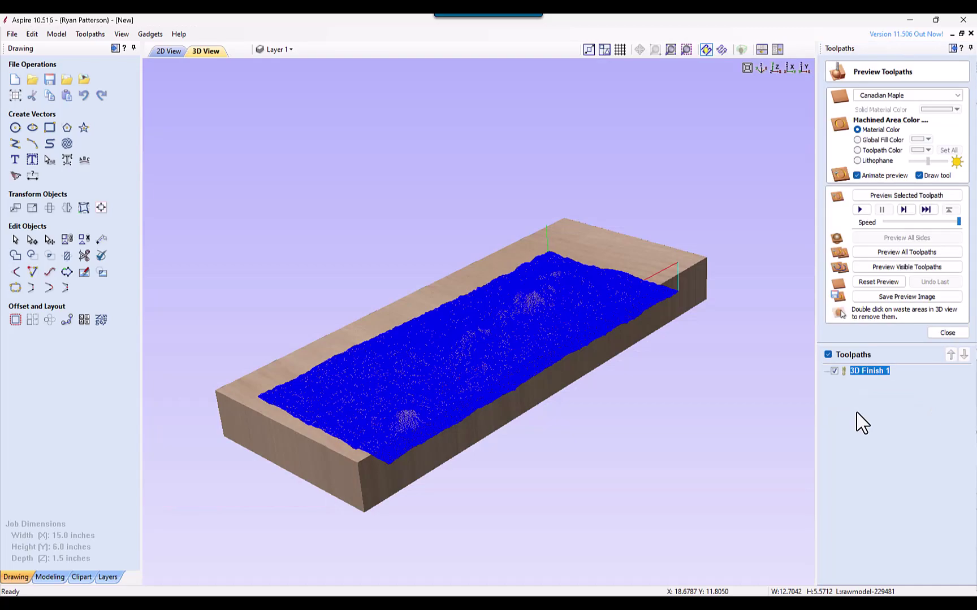
left_click_drag(606, 362, 588, 396)
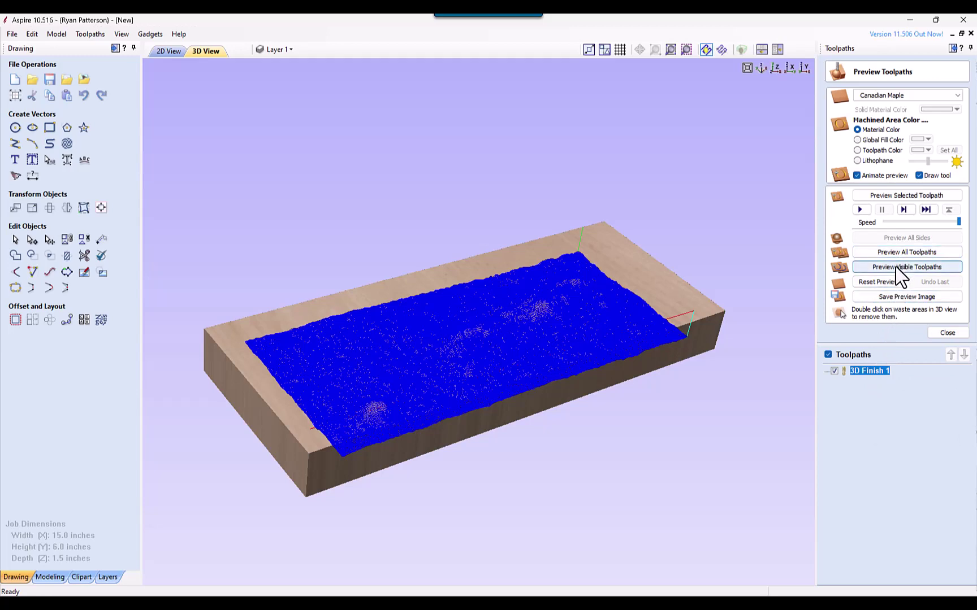
left_click(896, 198)
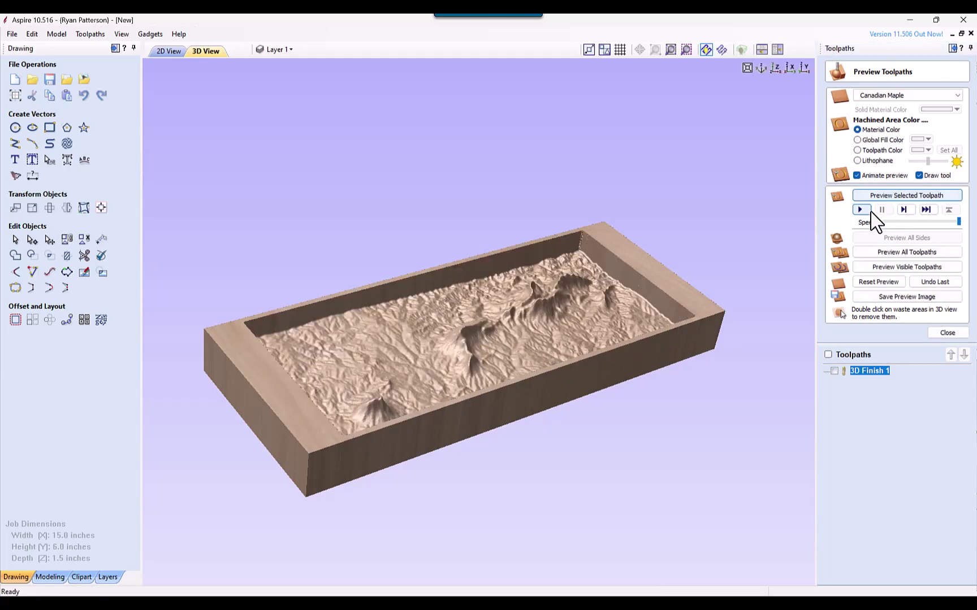
scroll(488, 345, "up", 1)
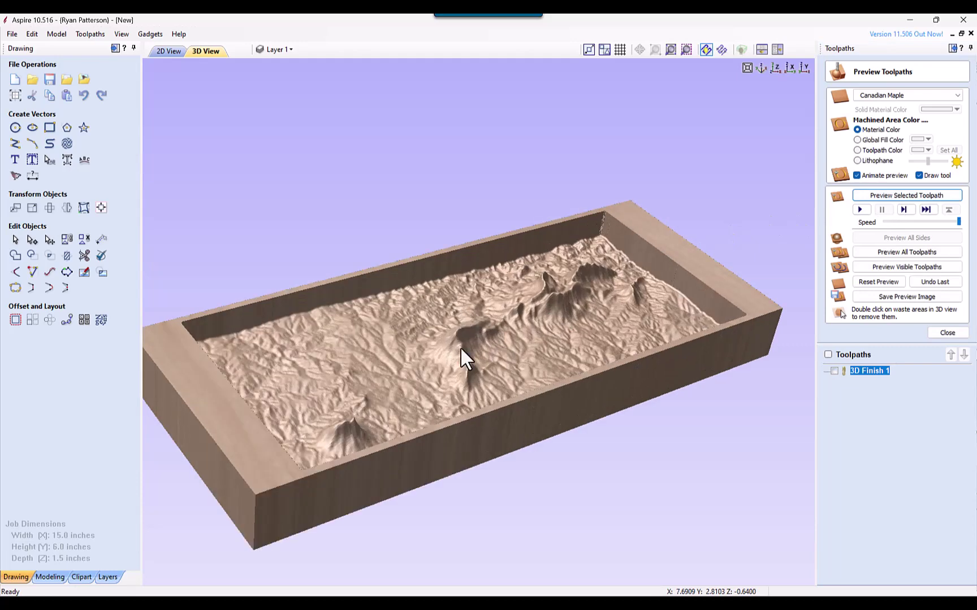
scroll(441, 356, "up", 1)
left_click_drag(480, 400, 532, 434)
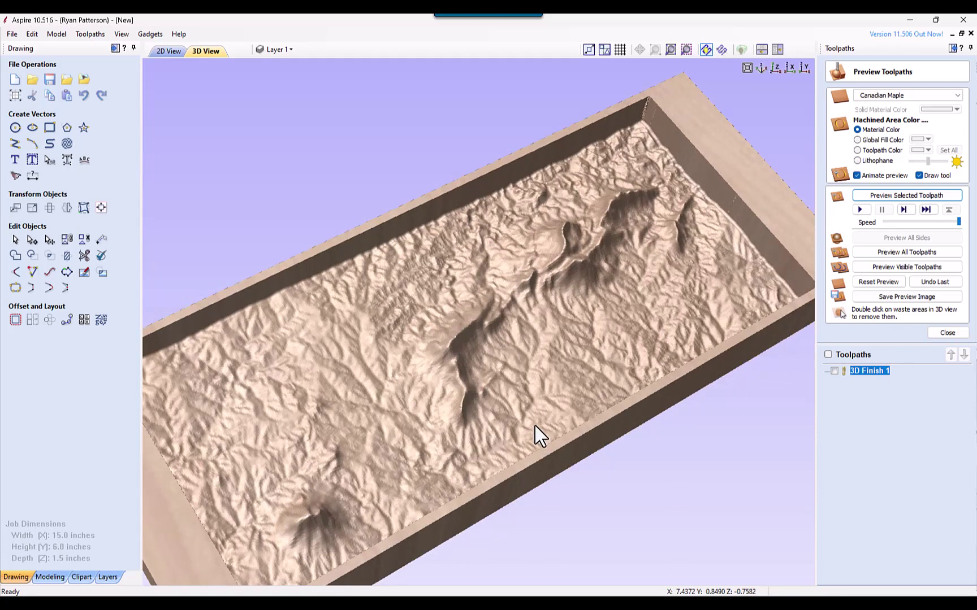
- Calculate a profile toolpath on the ride route using the 3/100" end mill, 0.01 inch cut depth and conventional direction
left_click(169, 51)
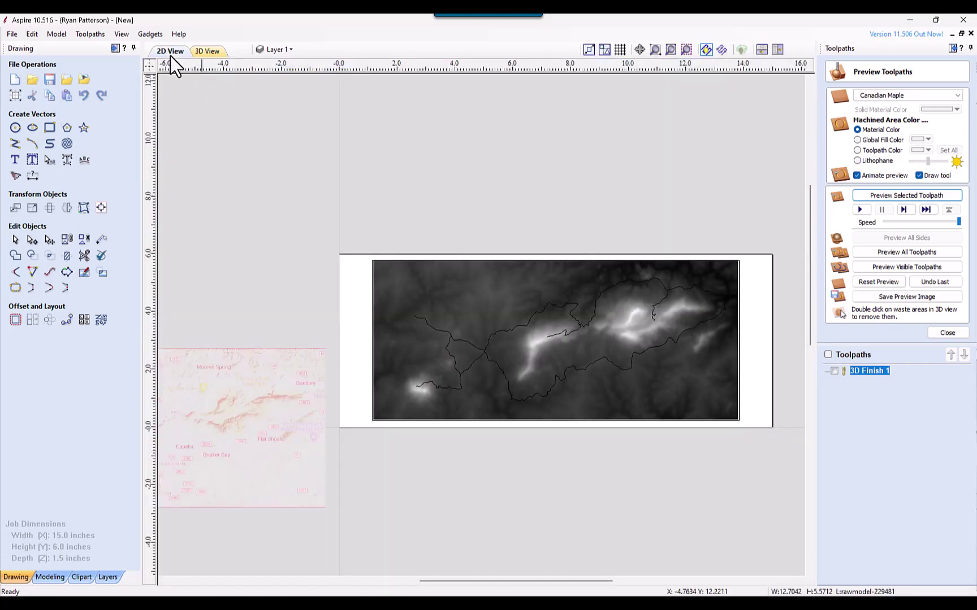
left_click(945, 333)
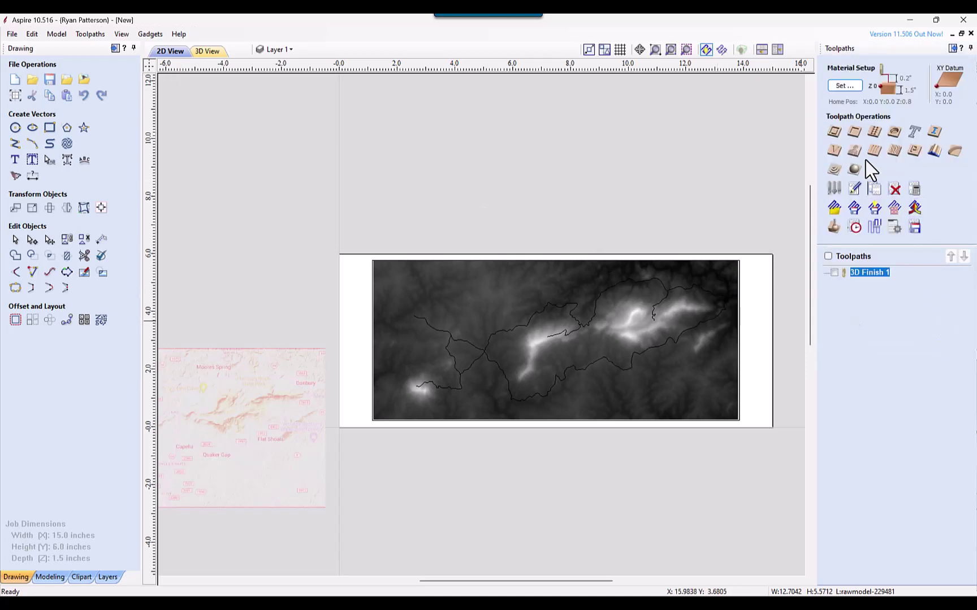
left_click(834, 133)
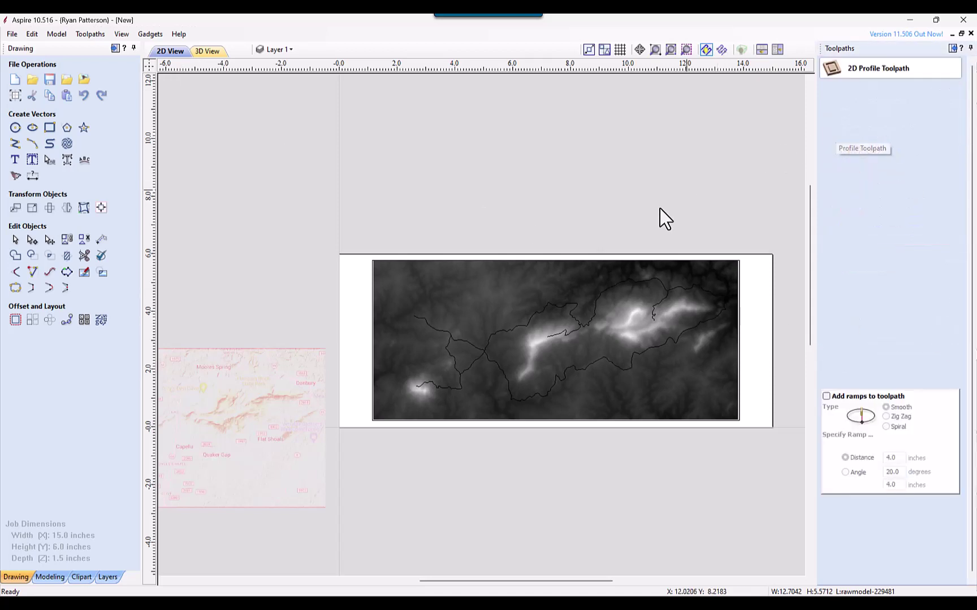
left_click(586, 322)
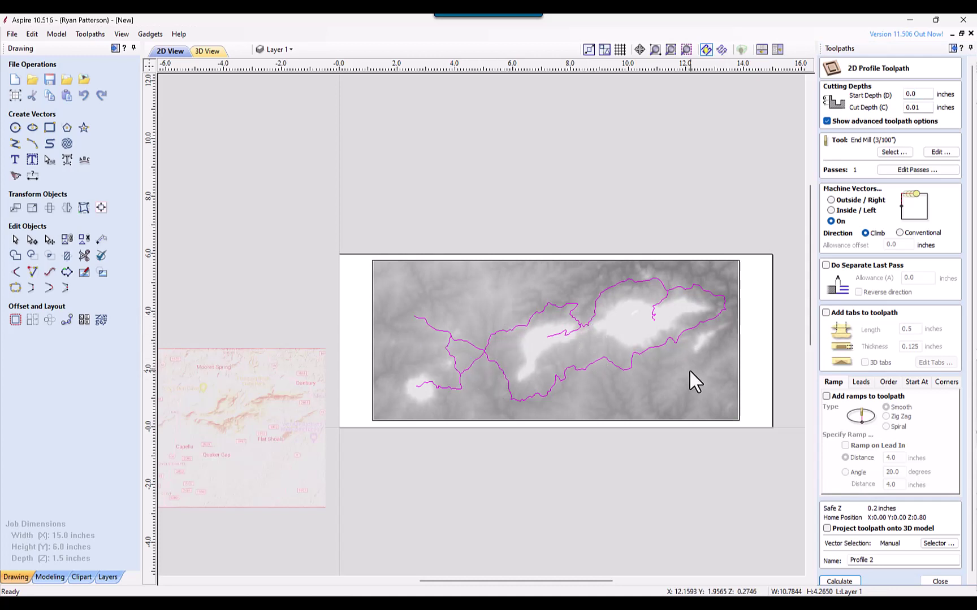
double_click(919, 108)
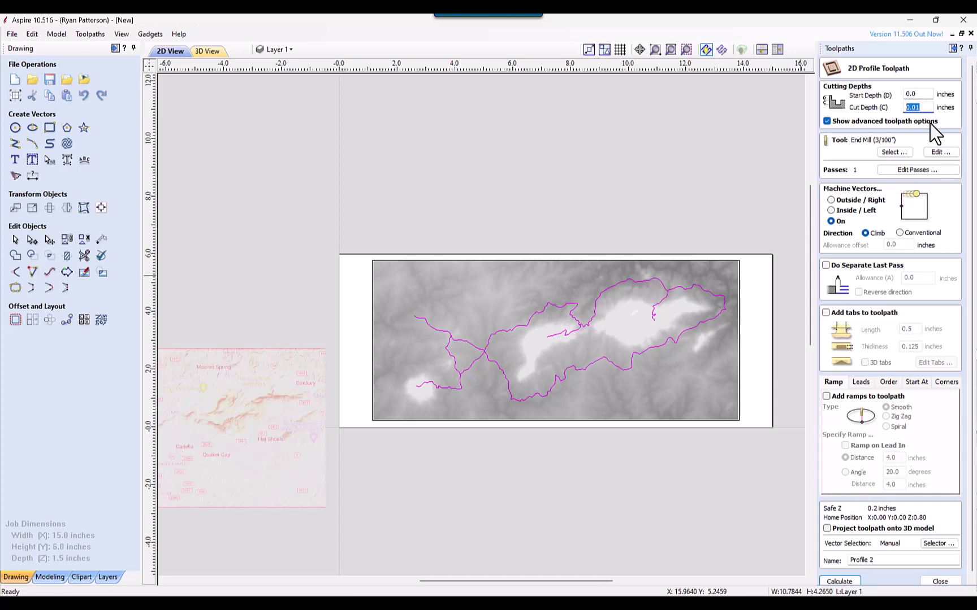
left_click(893, 153)
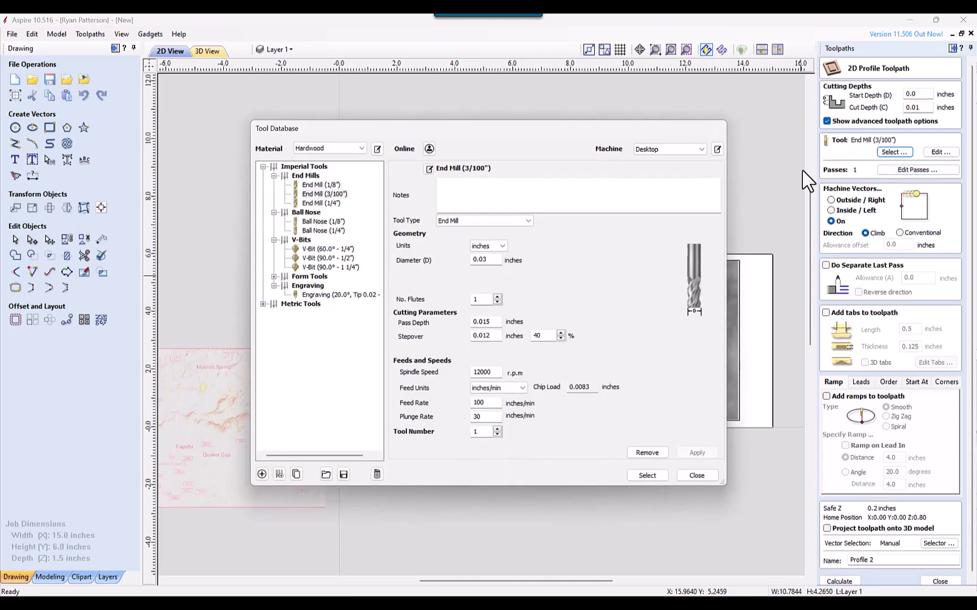
double_click(475, 260)
left_click(649, 476)
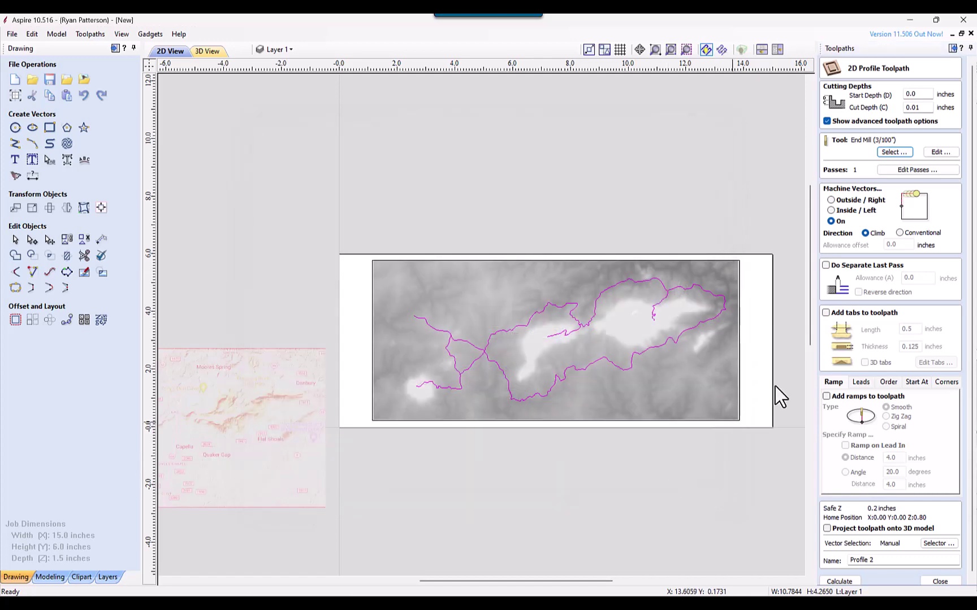
left_click(899, 233)
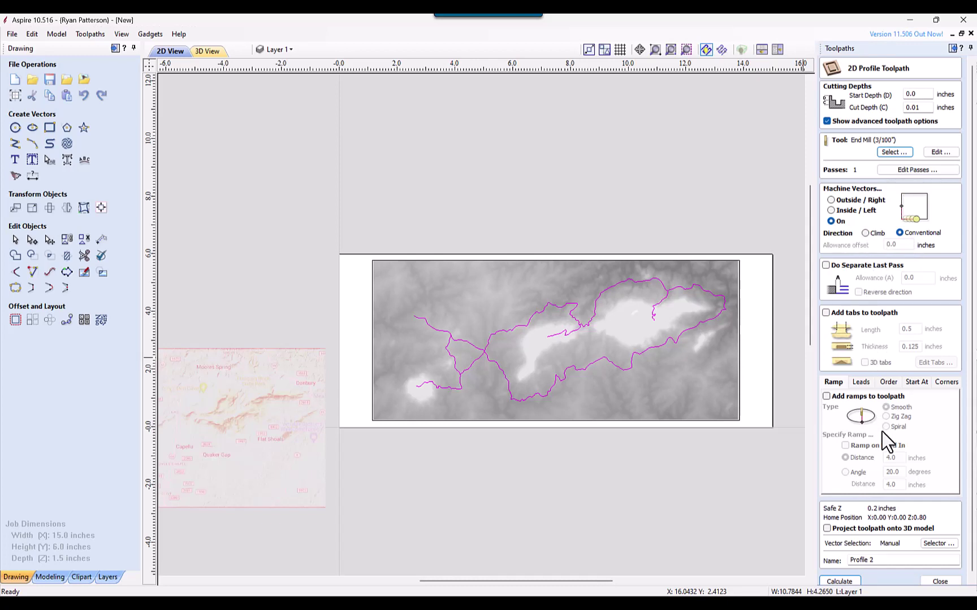
left_click(848, 582)
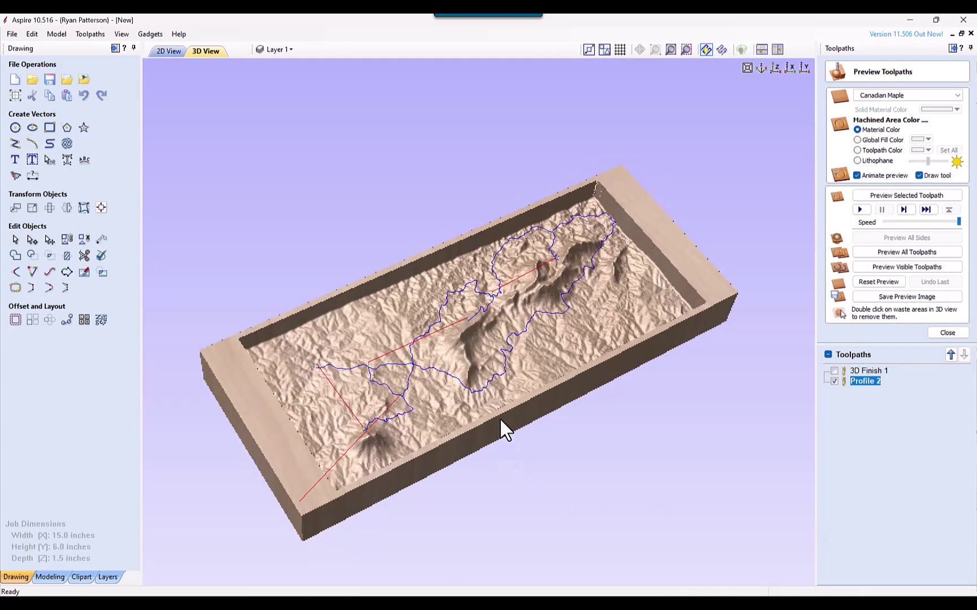
- Edit the ride route's profile toolpath so it projects onto the 3D model, and recalculate it
left_click_drag(500, 418, 458, 320)
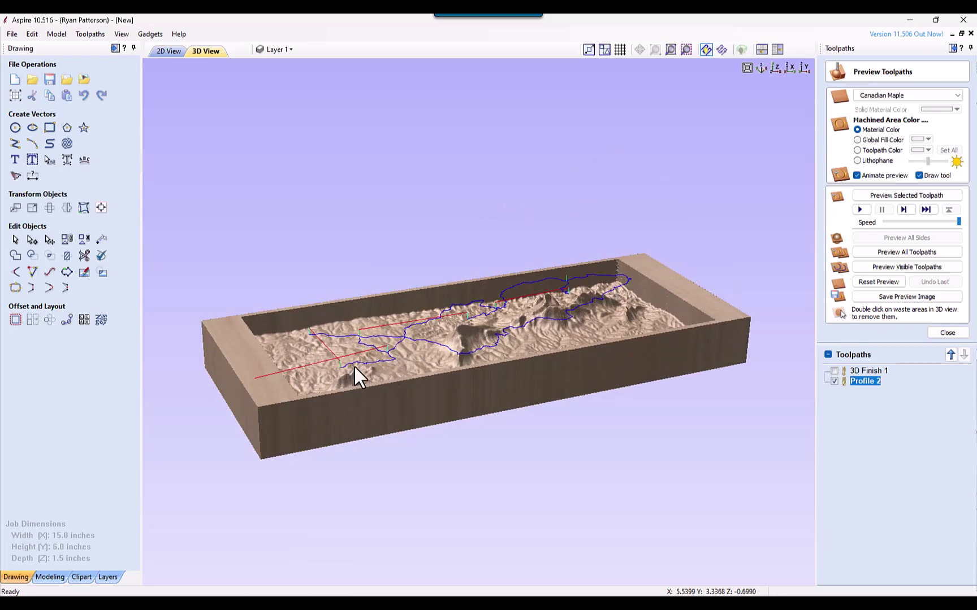
scroll(356, 362, "up", 2)
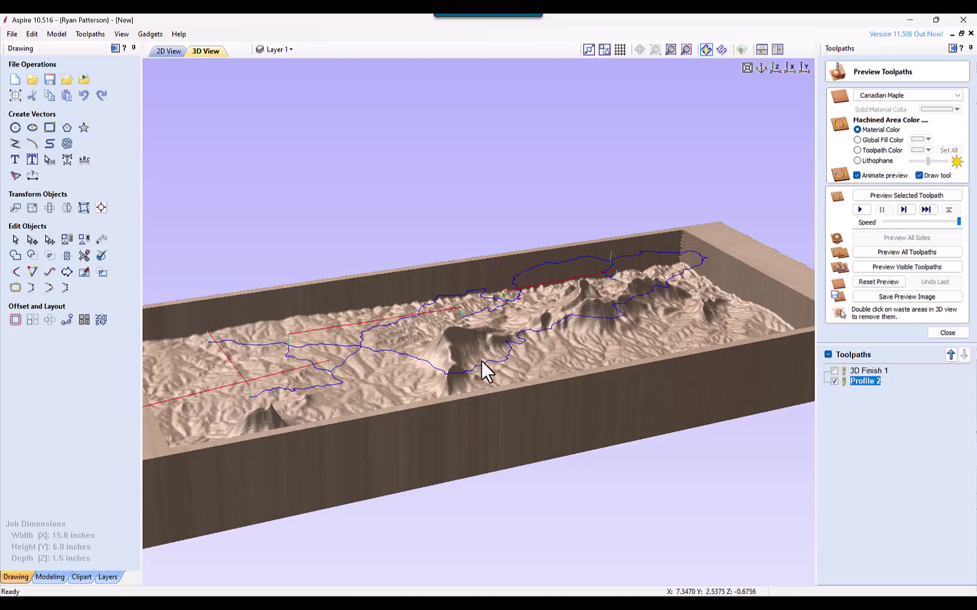
left_click_drag(527, 344, 551, 392)
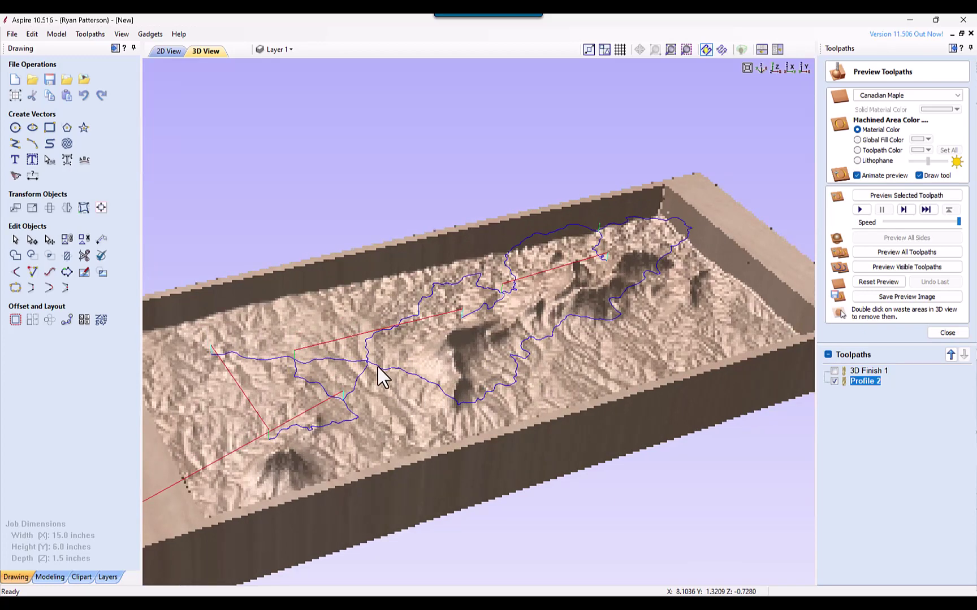
left_click_drag(378, 366, 356, 321)
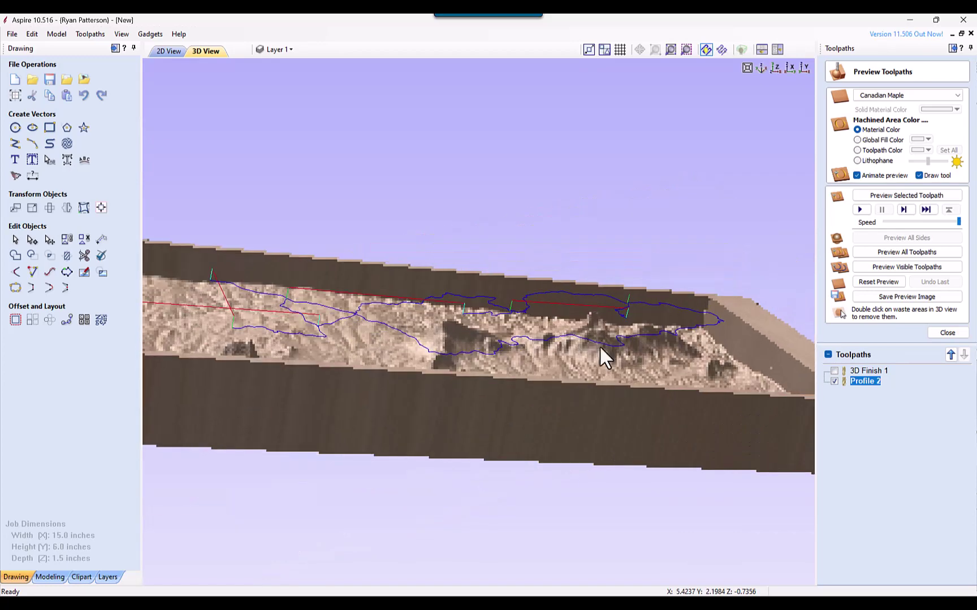
left_click_drag(621, 318, 614, 291)
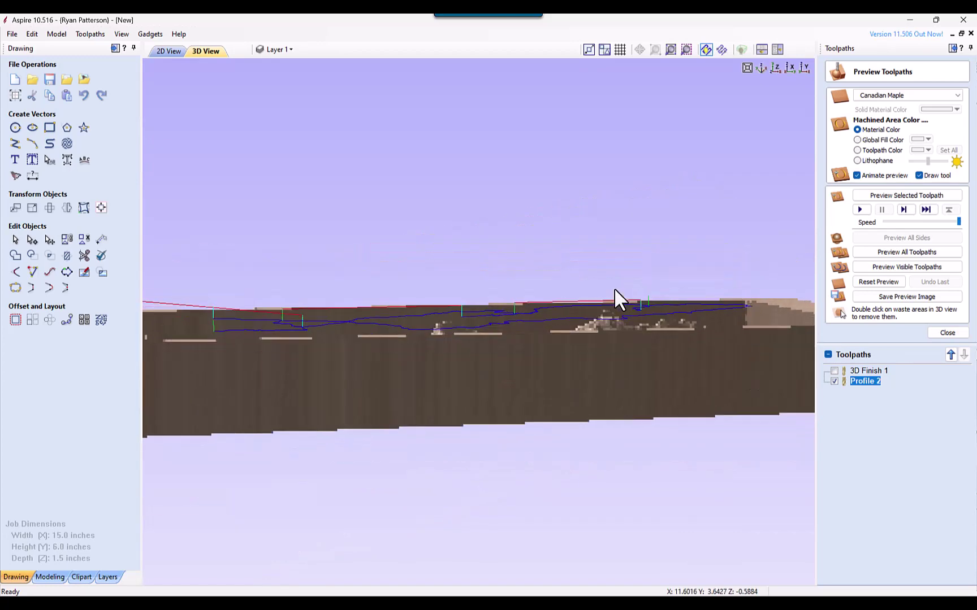
left_click_drag(431, 344, 543, 428)
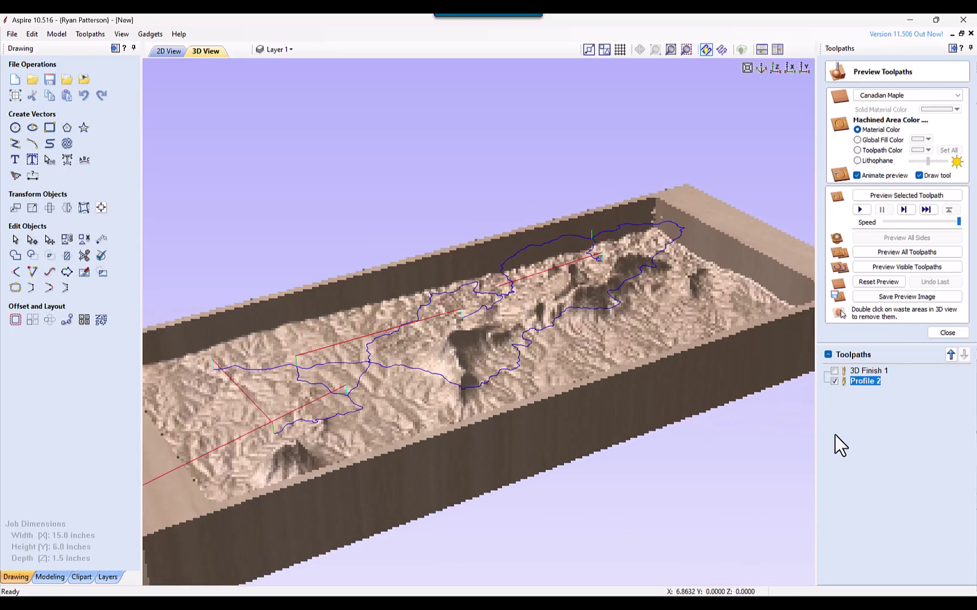
double_click(866, 383)
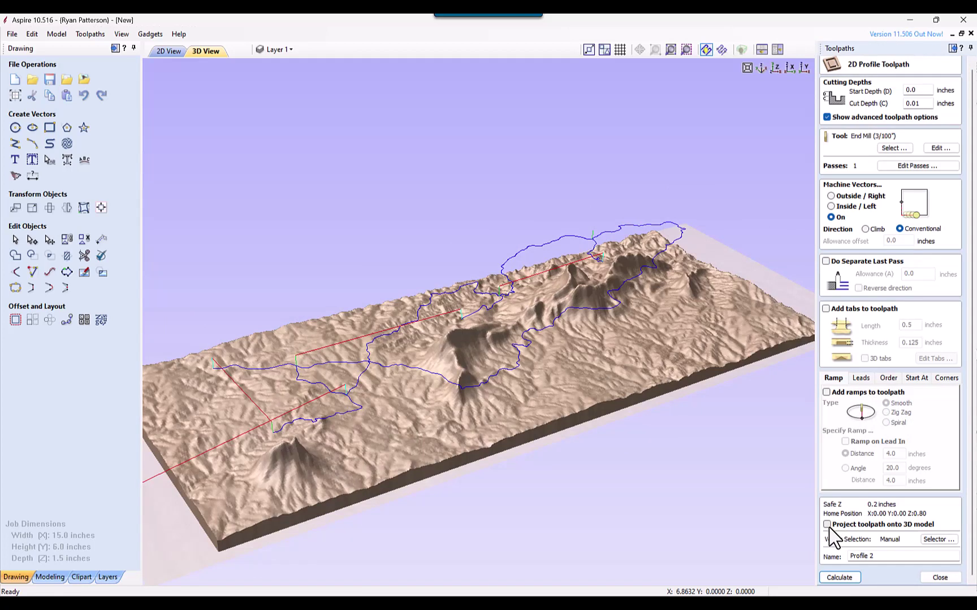
left_click(827, 526)
left_click(840, 576)
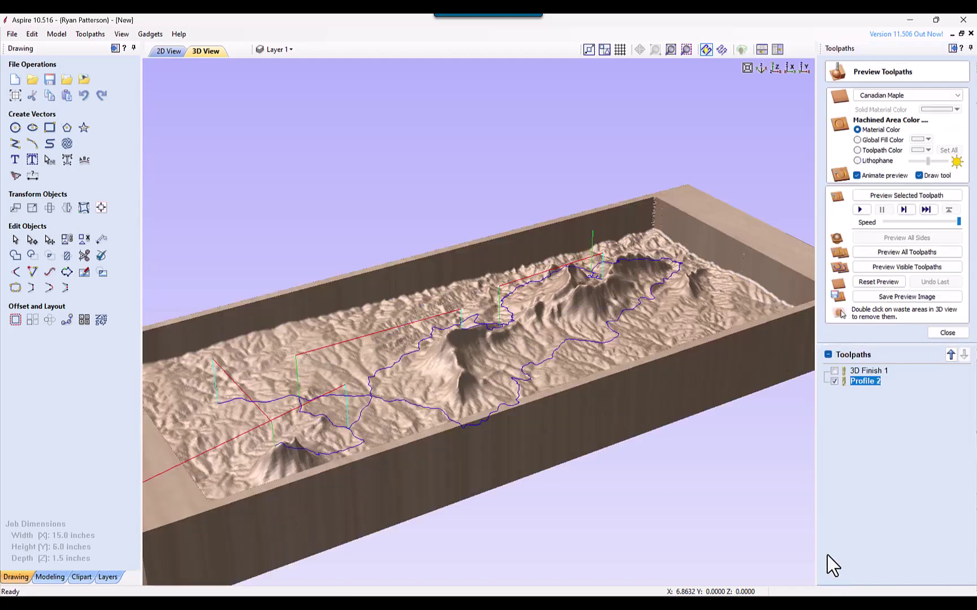
- Preview the cut of the projected ride route toolpath on the carved terrain
left_click_drag(455, 374, 447, 369)
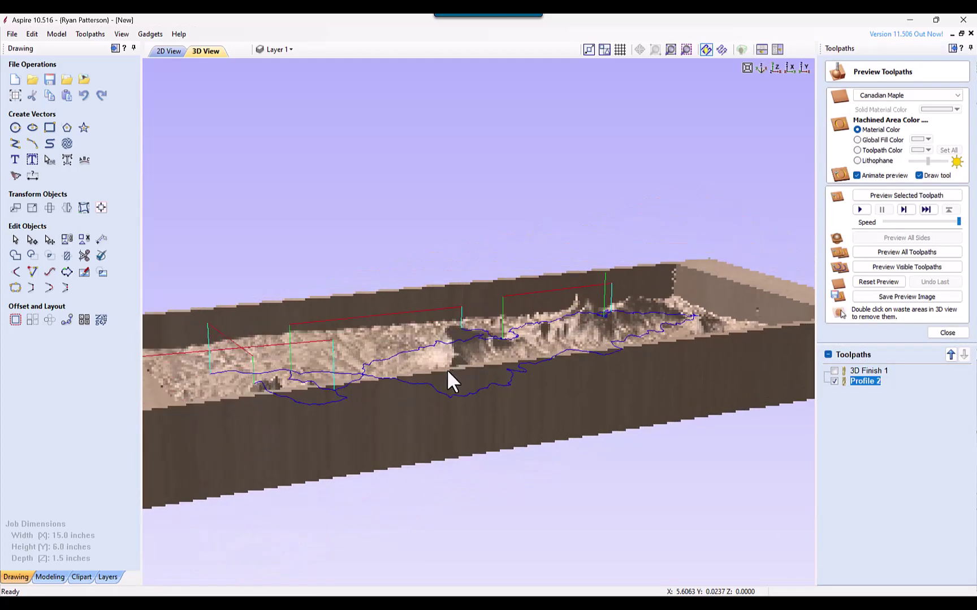
left_click_drag(547, 458, 526, 210)
scroll(447, 318, "up", 3)
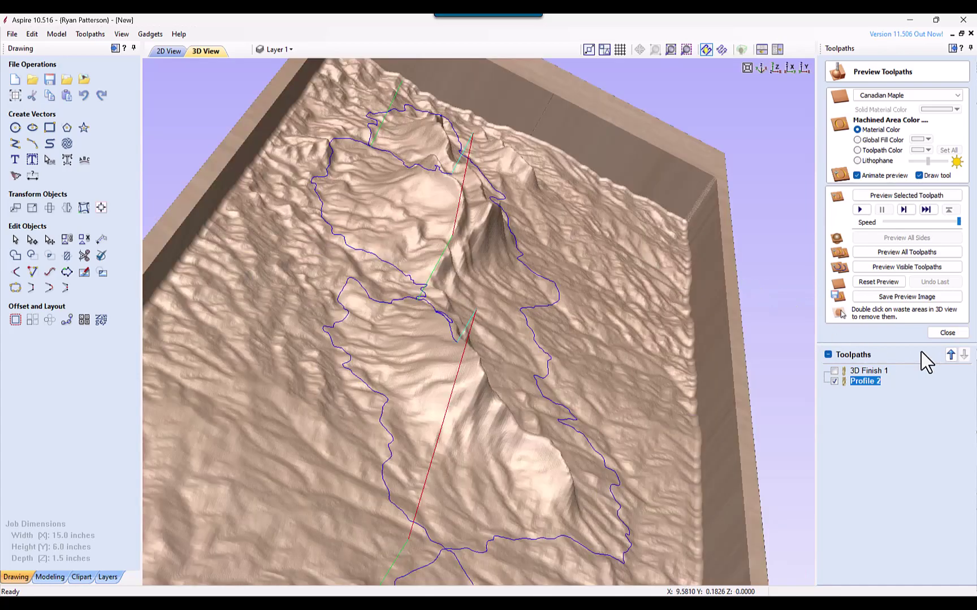
left_click_drag(684, 447, 435, 499)
left_click_drag(726, 468, 671, 295)
left_click(834, 381)
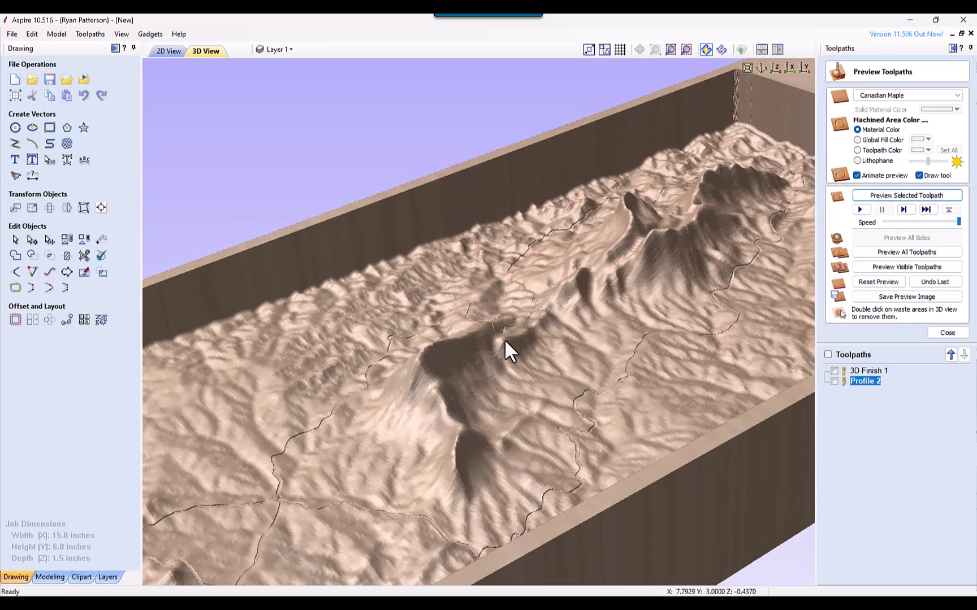
left_click_drag(503, 338, 562, 365)
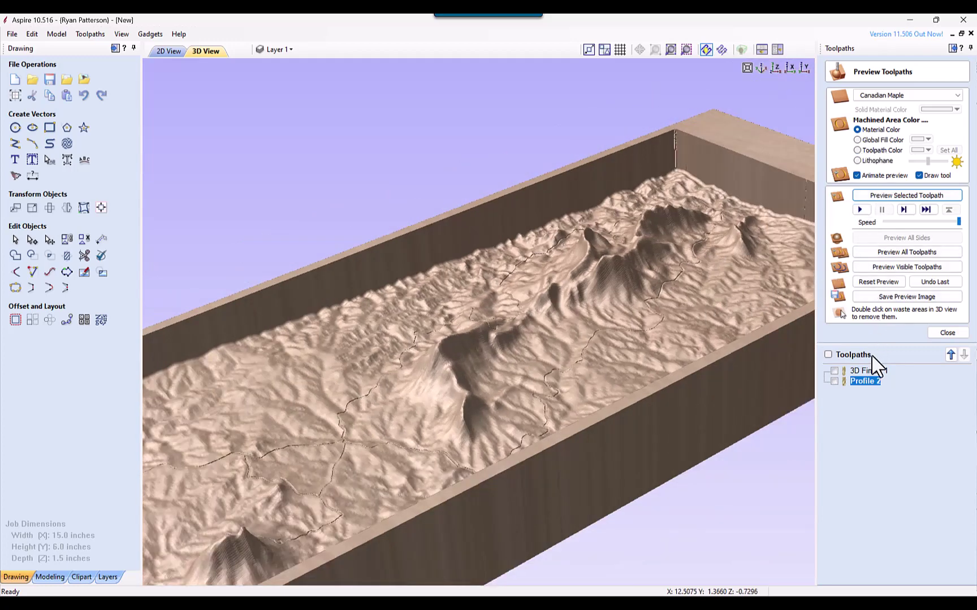
- Colour the ride route's machined area red in the toolpath preview and inspect the carved terrain from several angles
left_click(858, 151)
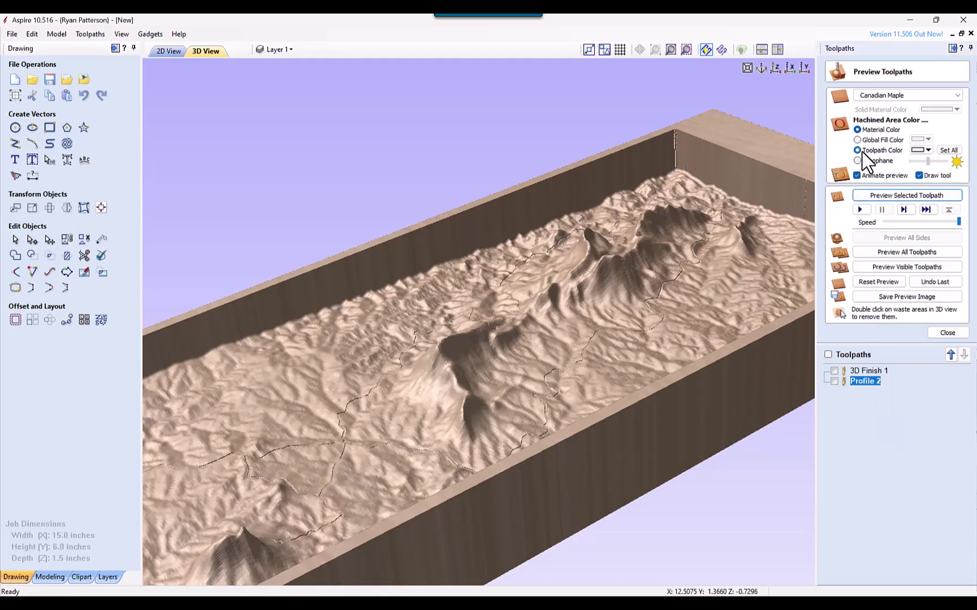
left_click(928, 149)
left_click(899, 201)
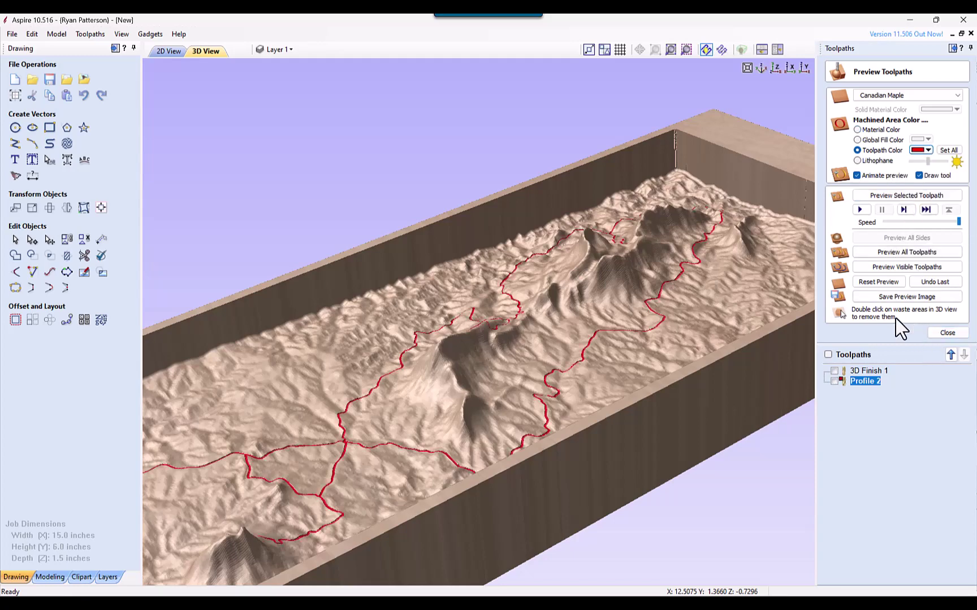
left_click_drag(558, 397, 596, 254)
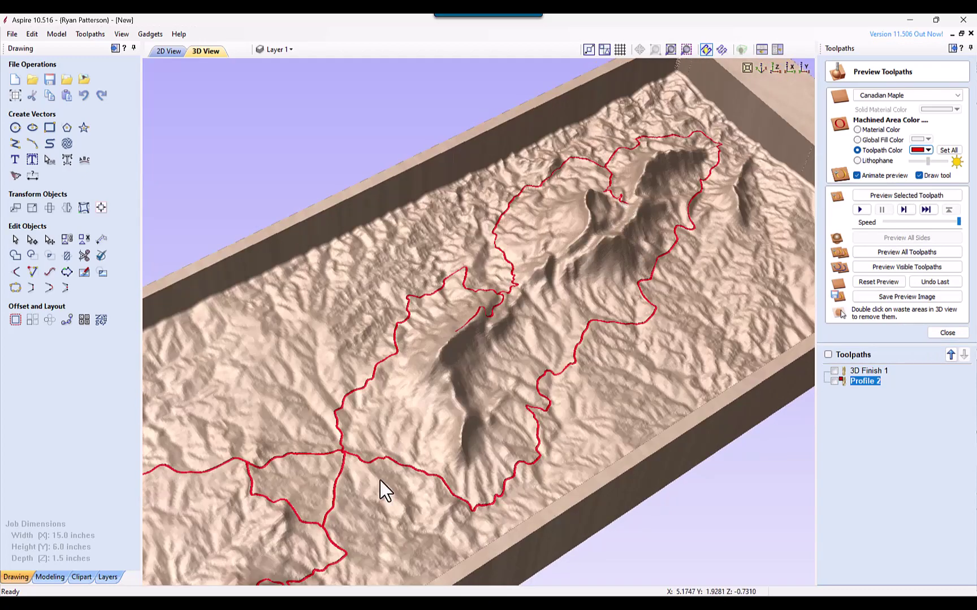
left_click_drag(380, 481, 413, 424)
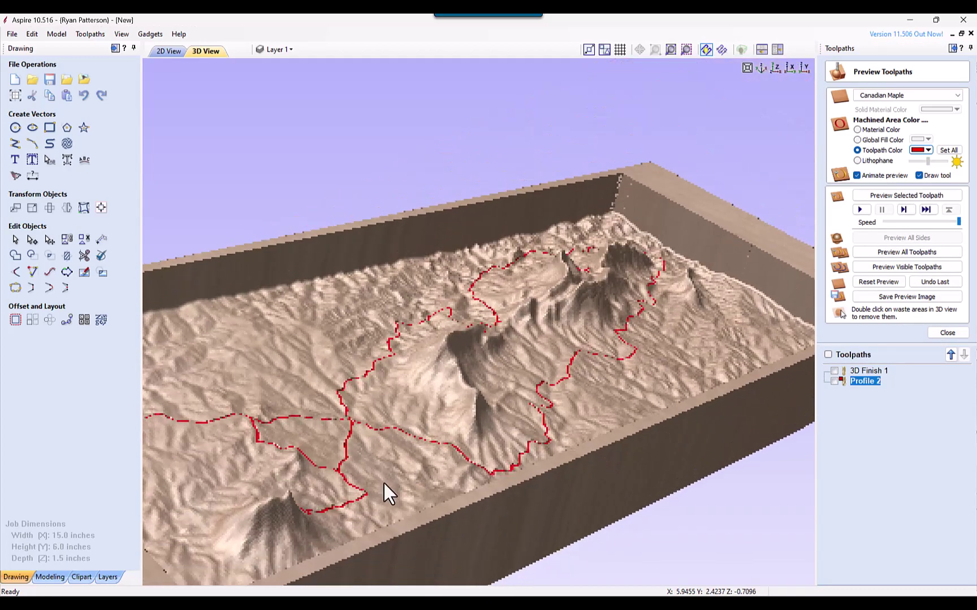
left_click_drag(384, 484, 537, 400)
left_click_drag(576, 366, 314, 323)
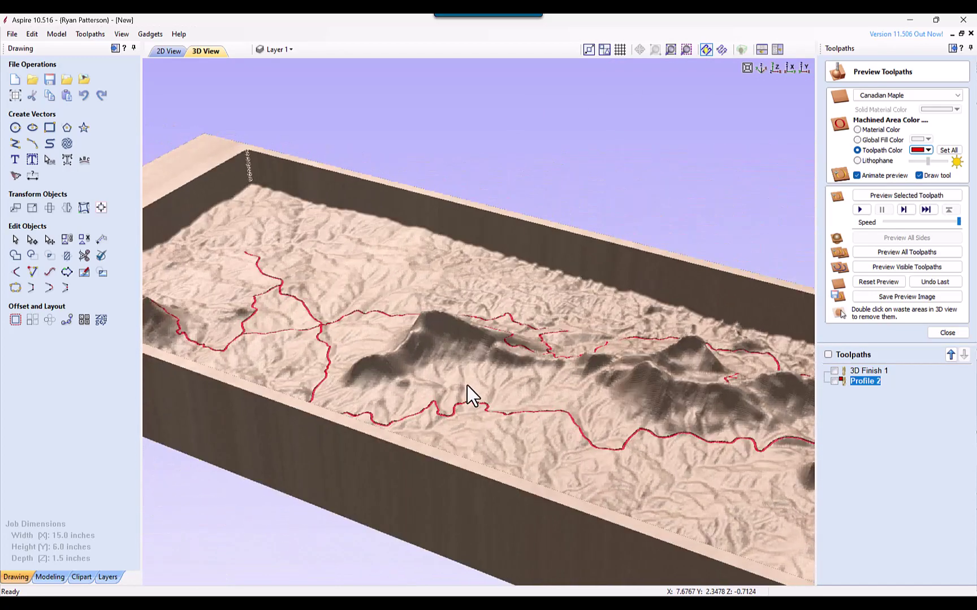
scroll(469, 391, "down", 2)
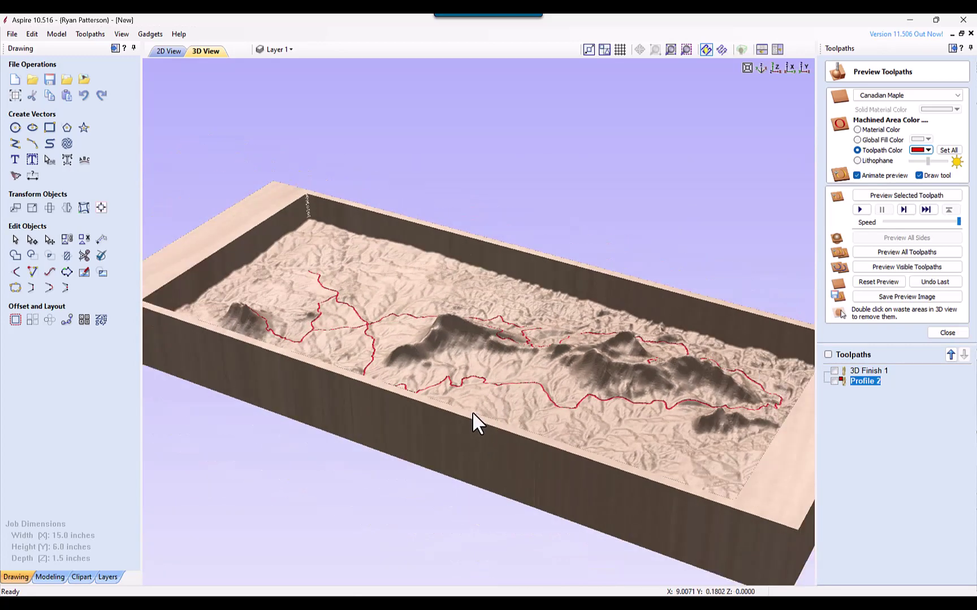
left_click_drag(542, 377, 560, 366)
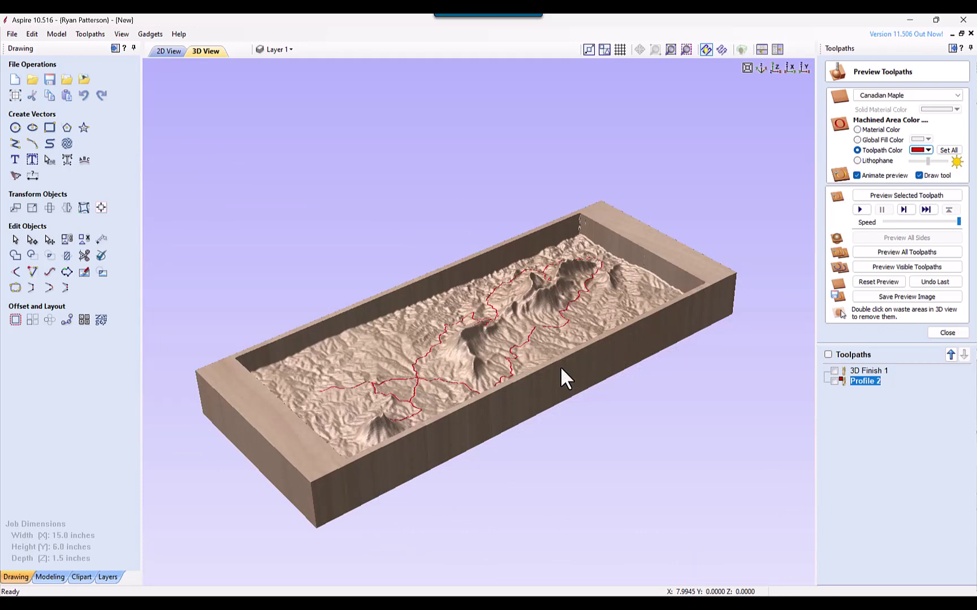